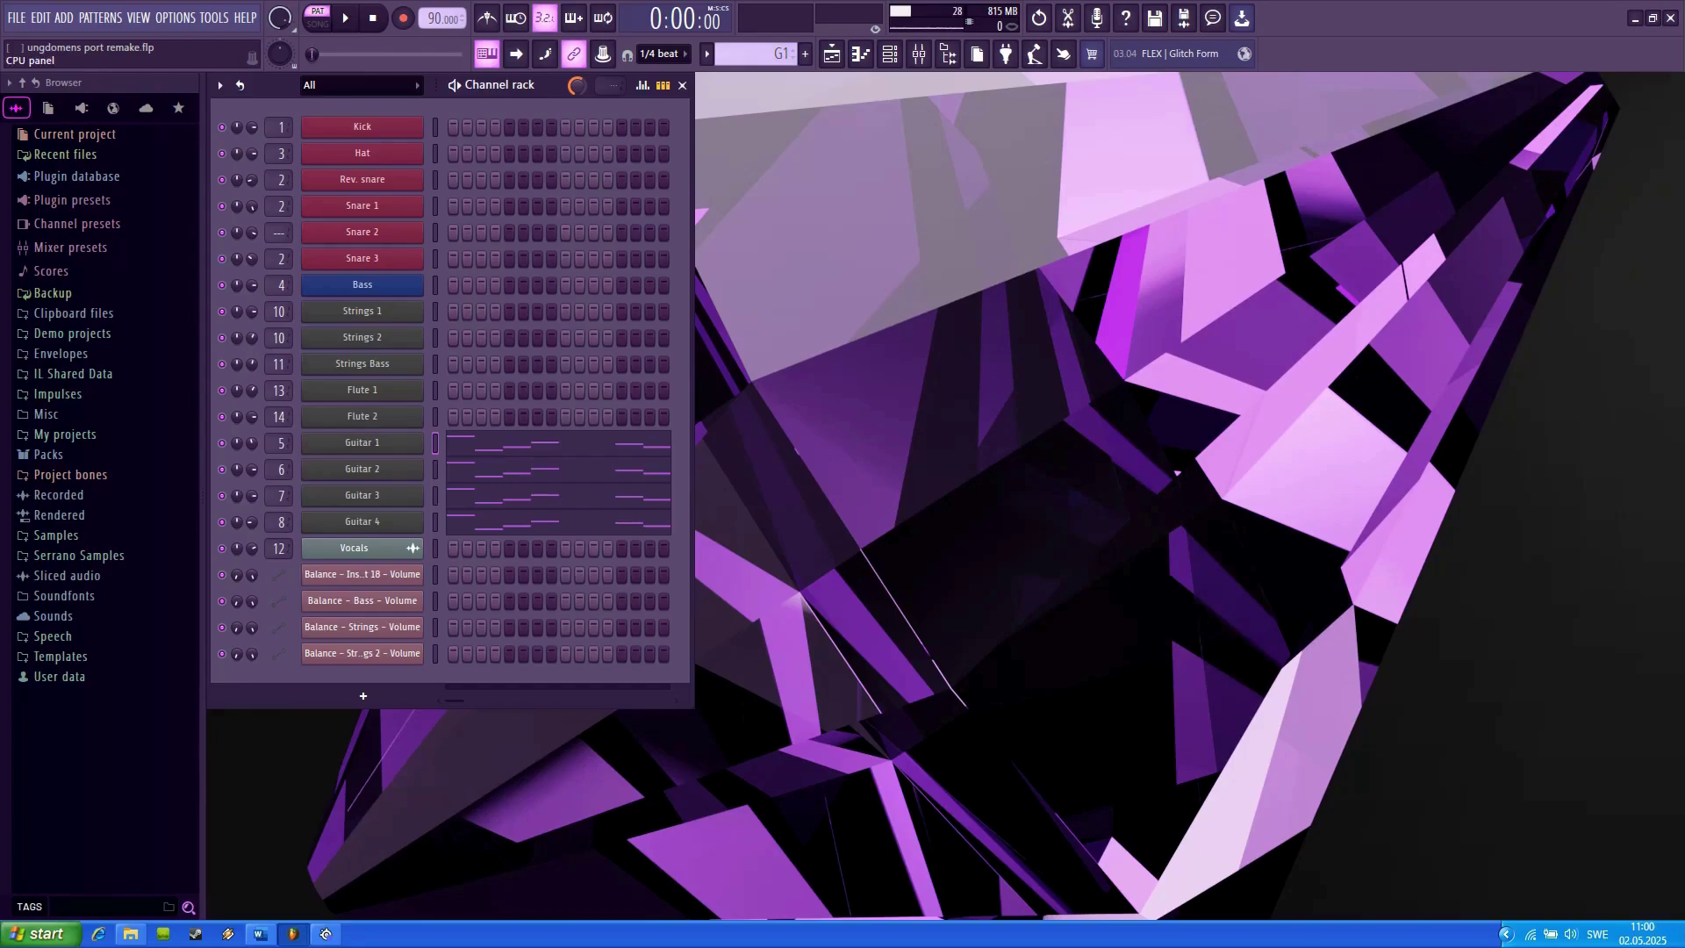
# - Hide the channel rack, show the playlist and zoom it out to display the whole arrangement
pyautogui.click(889, 53)
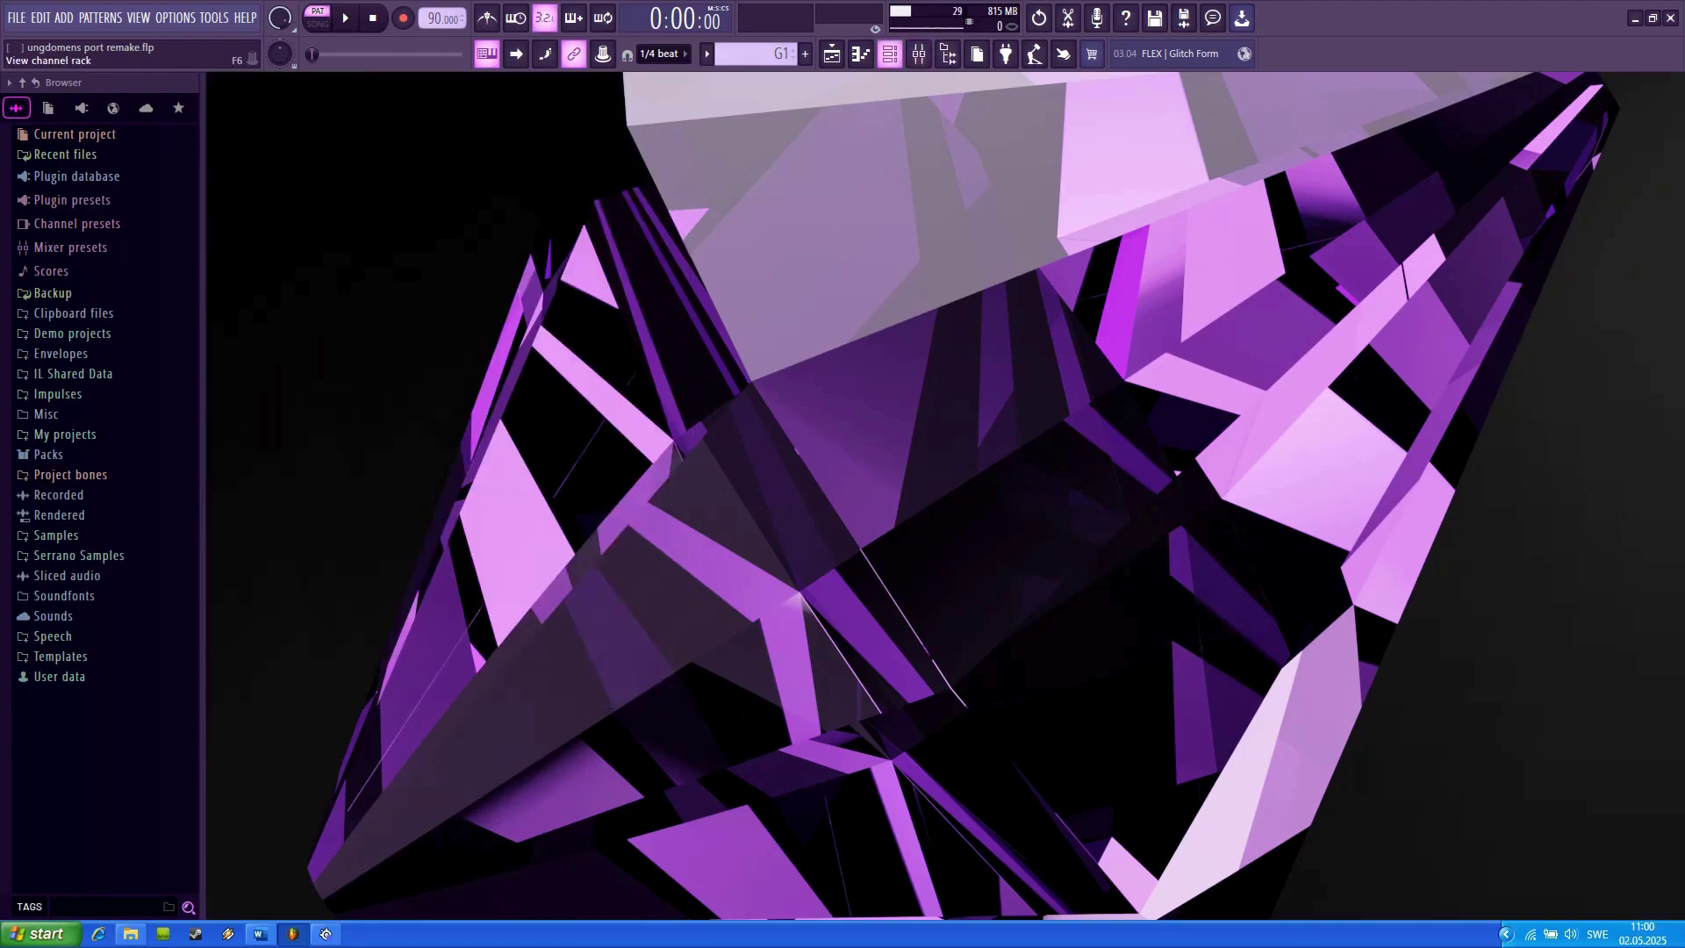
pyautogui.click(831, 54)
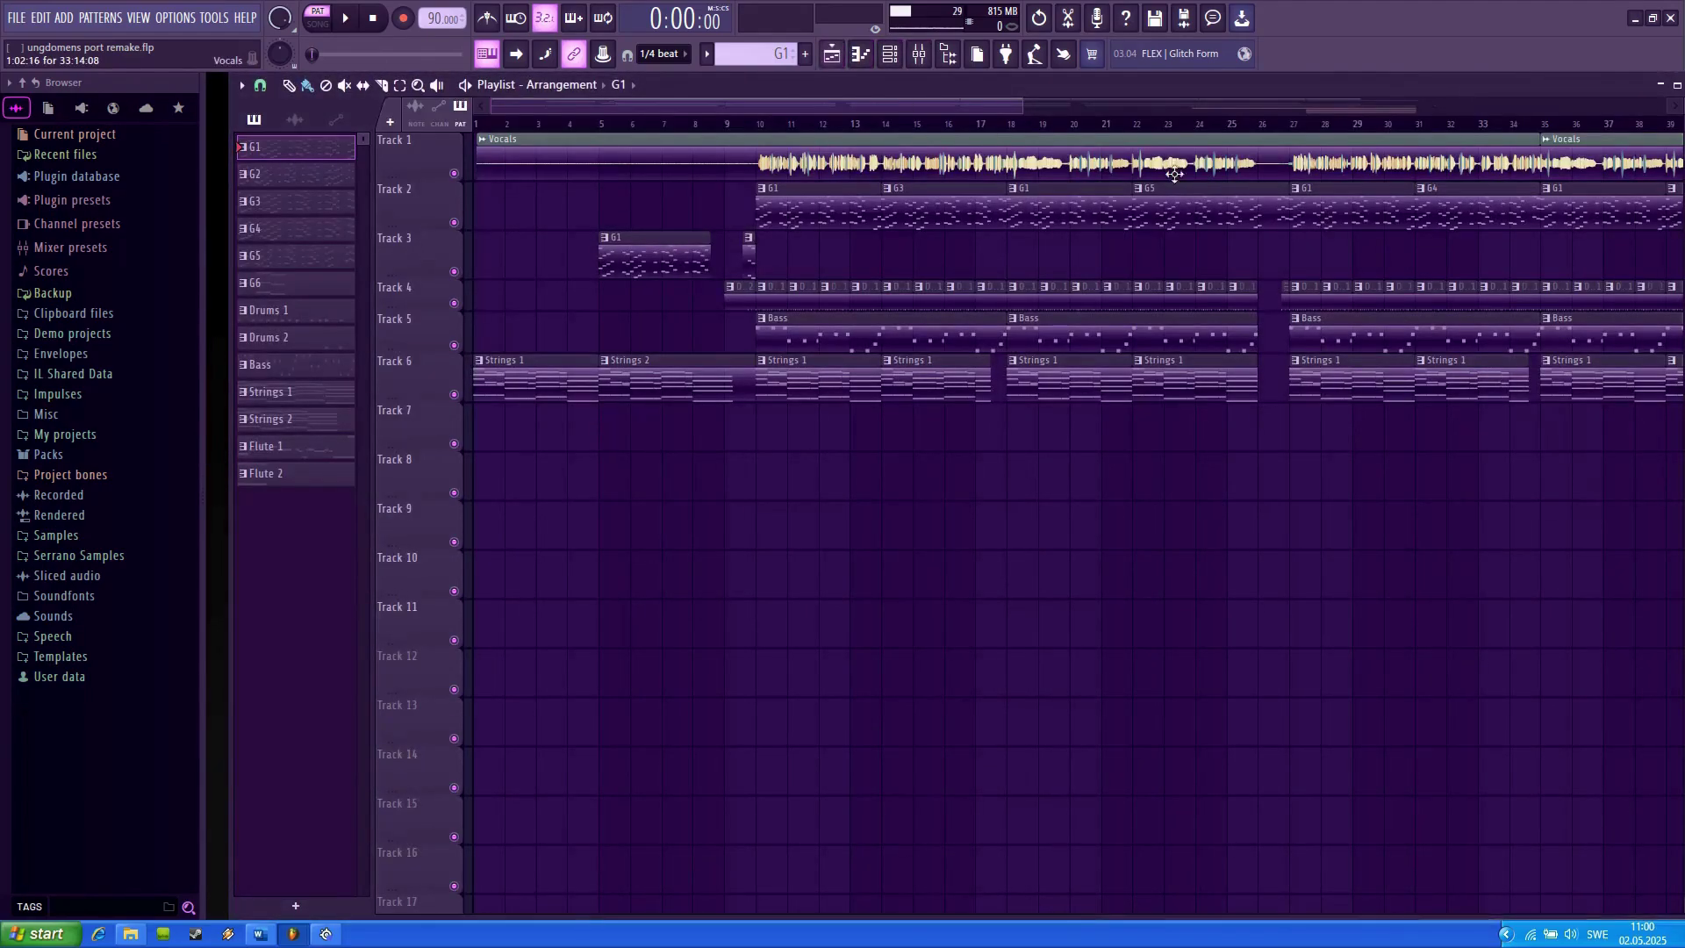
pyautogui.moveTo(1024, 108); pyautogui.dragTo(1535, 215)
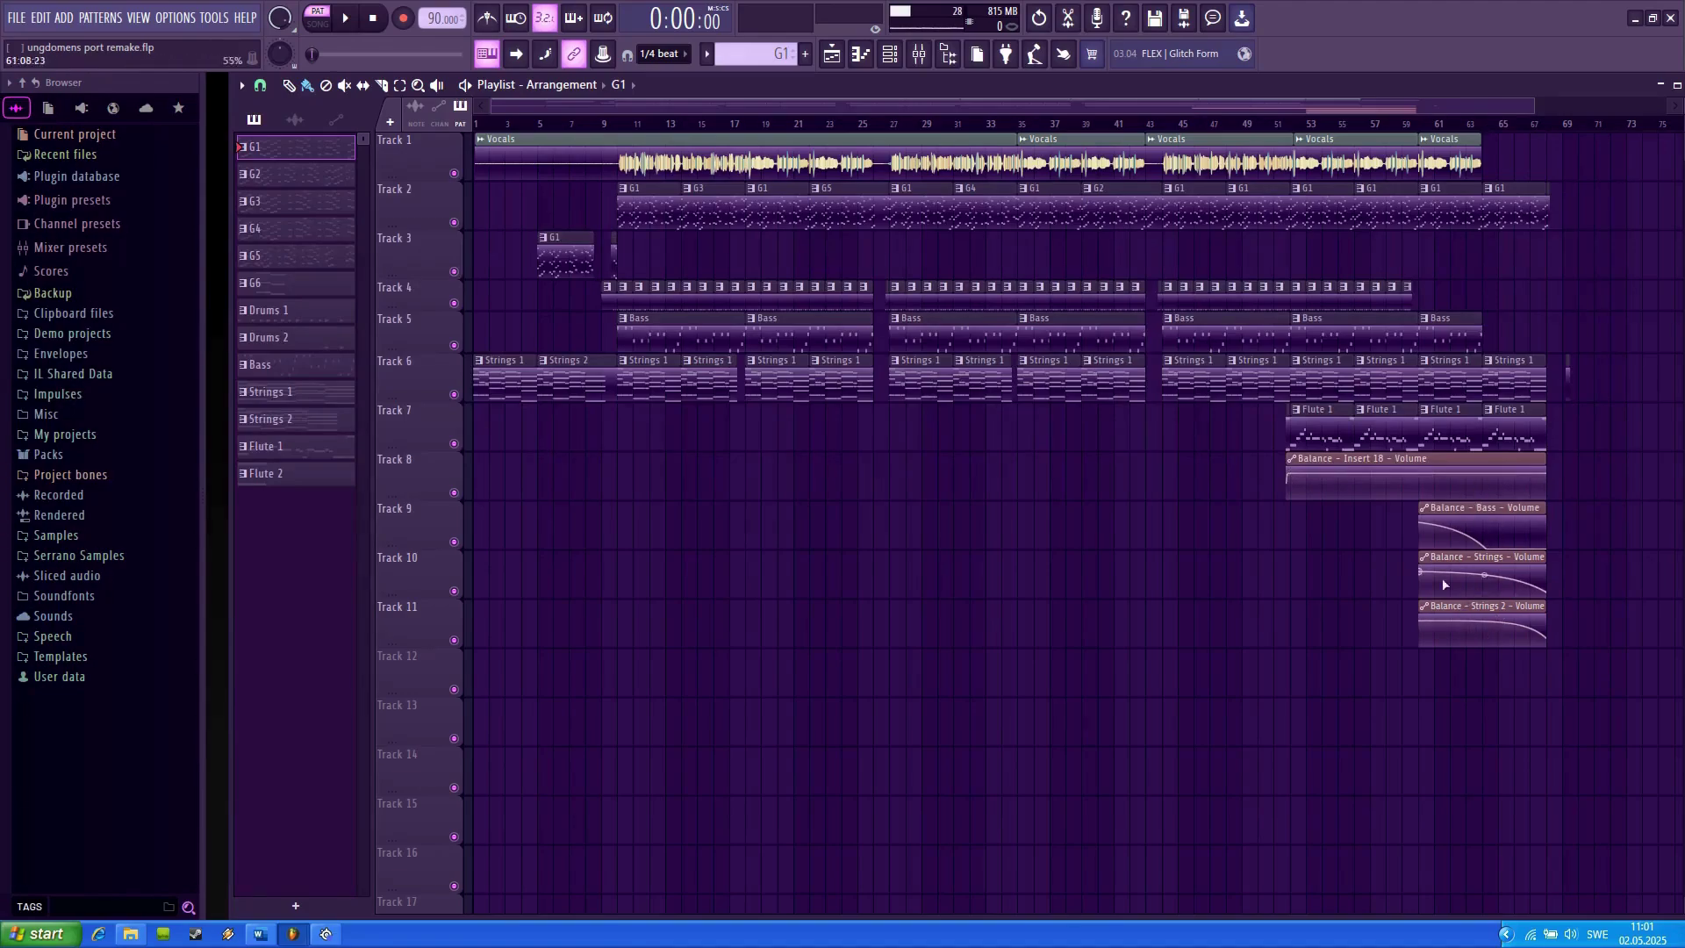
# - Show the channel rack, review the project's working time and statistics in the project info settings, and close the settings
pyautogui.click(889, 53)
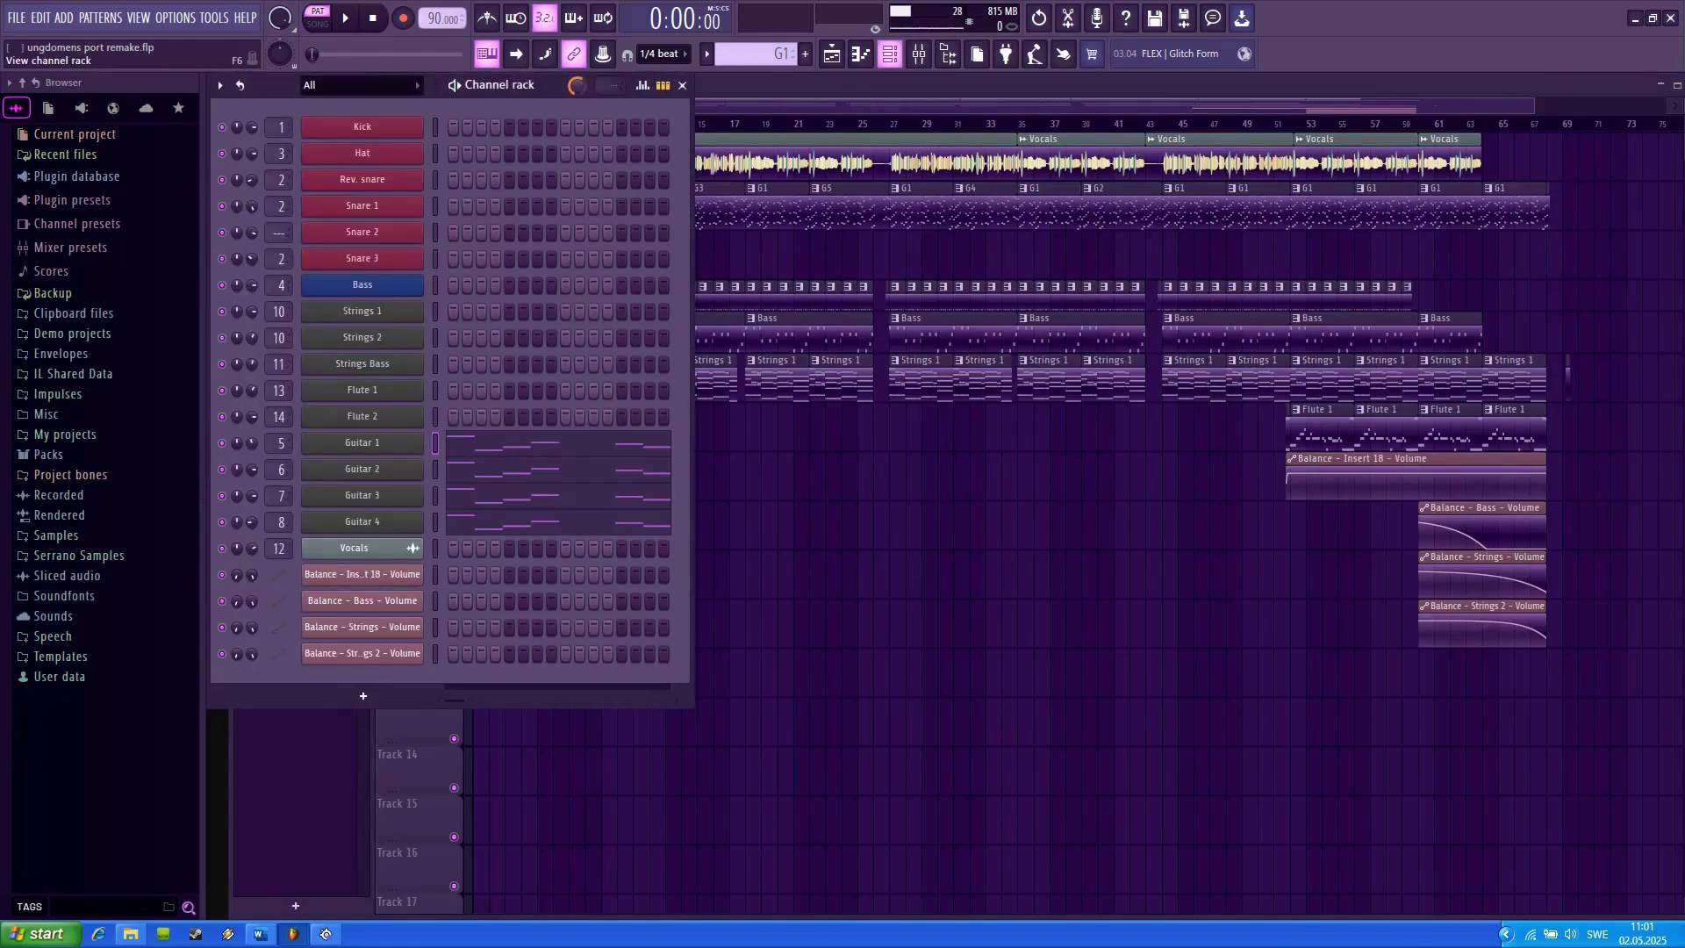
pyautogui.click(176, 17)
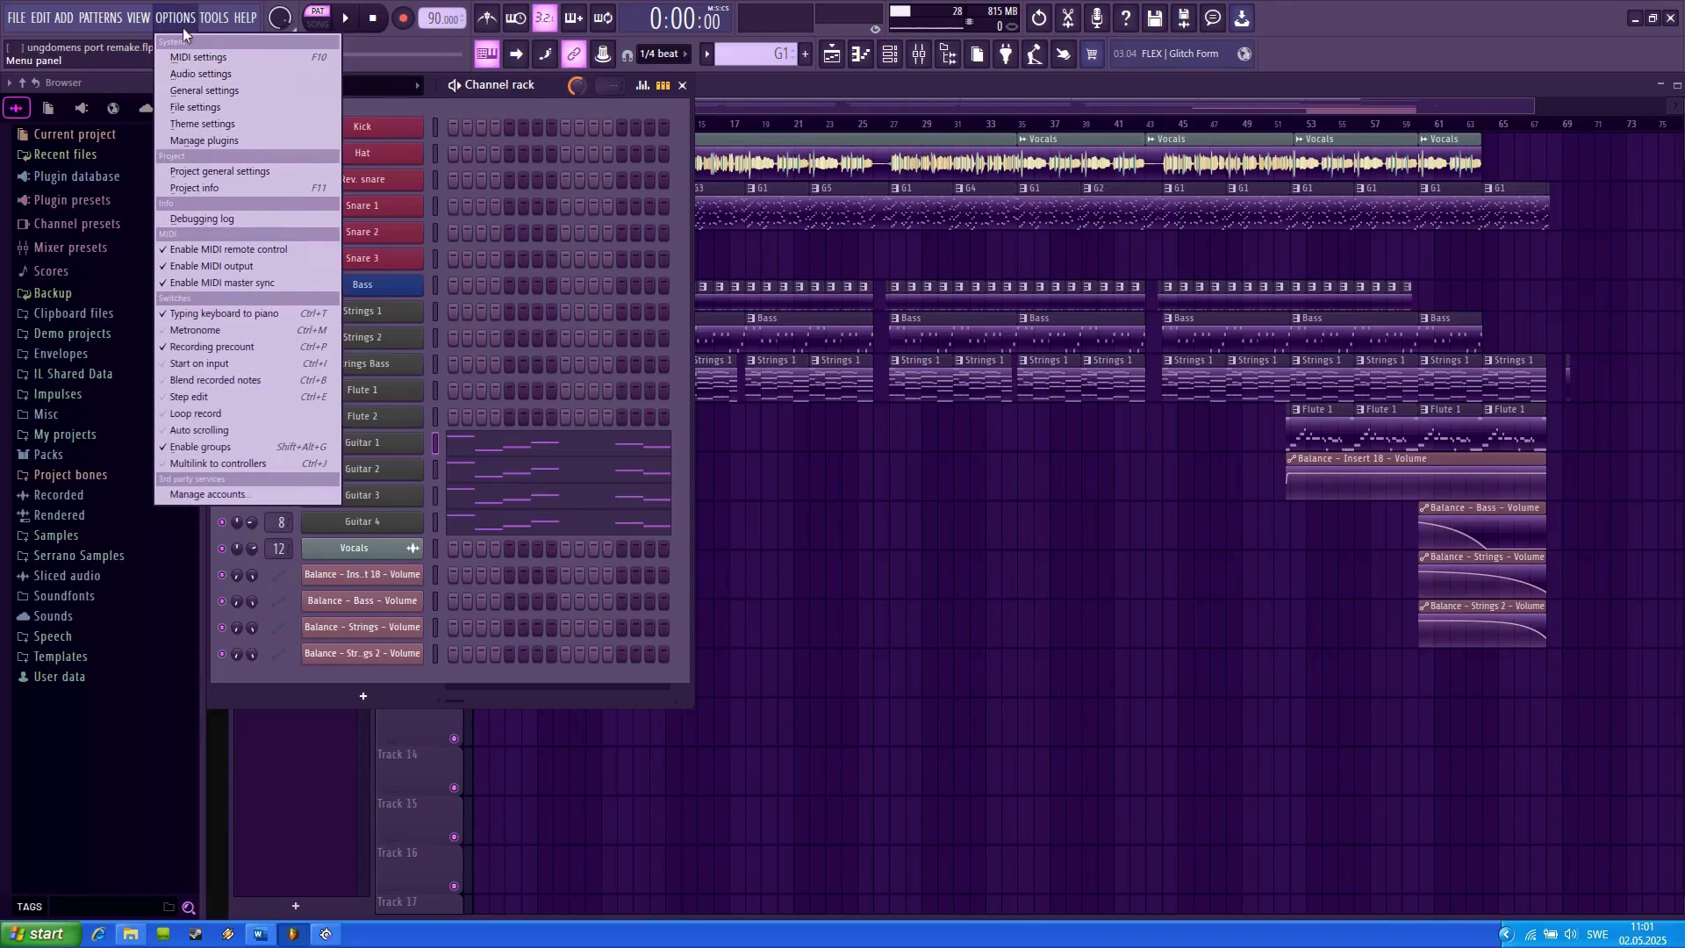
pyautogui.click(198, 107)
pyautogui.click(1093, 130)
pyautogui.click(1146, 130)
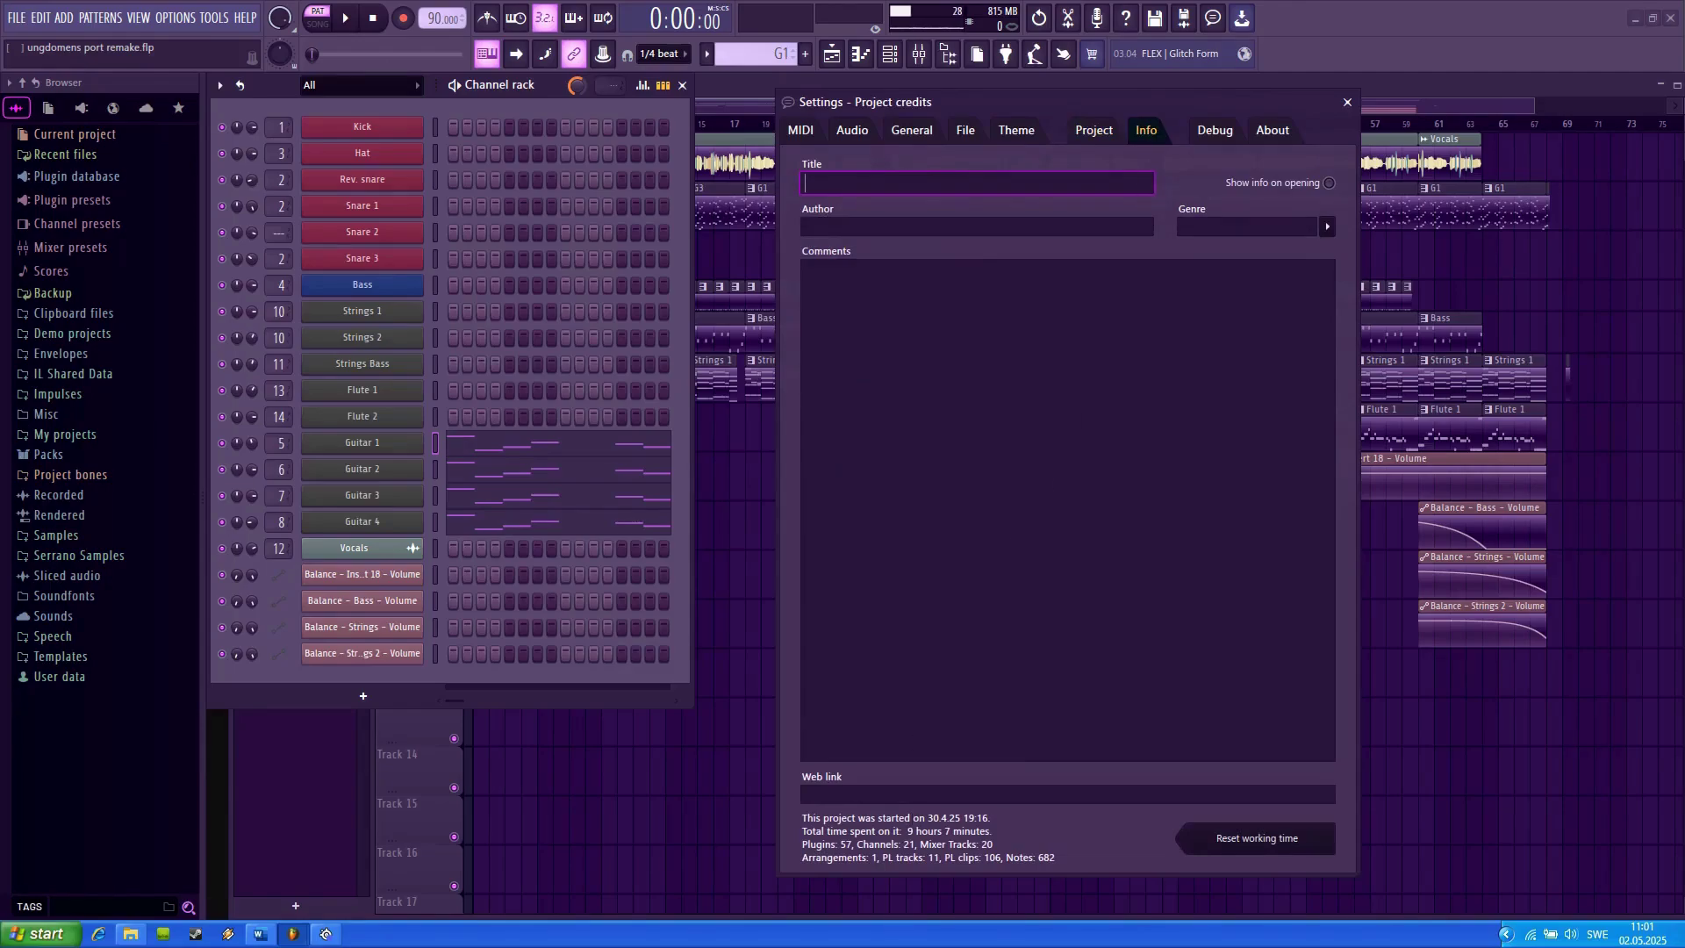
pyautogui.moveTo(1165, 114); pyautogui.dragTo(1215, 83)
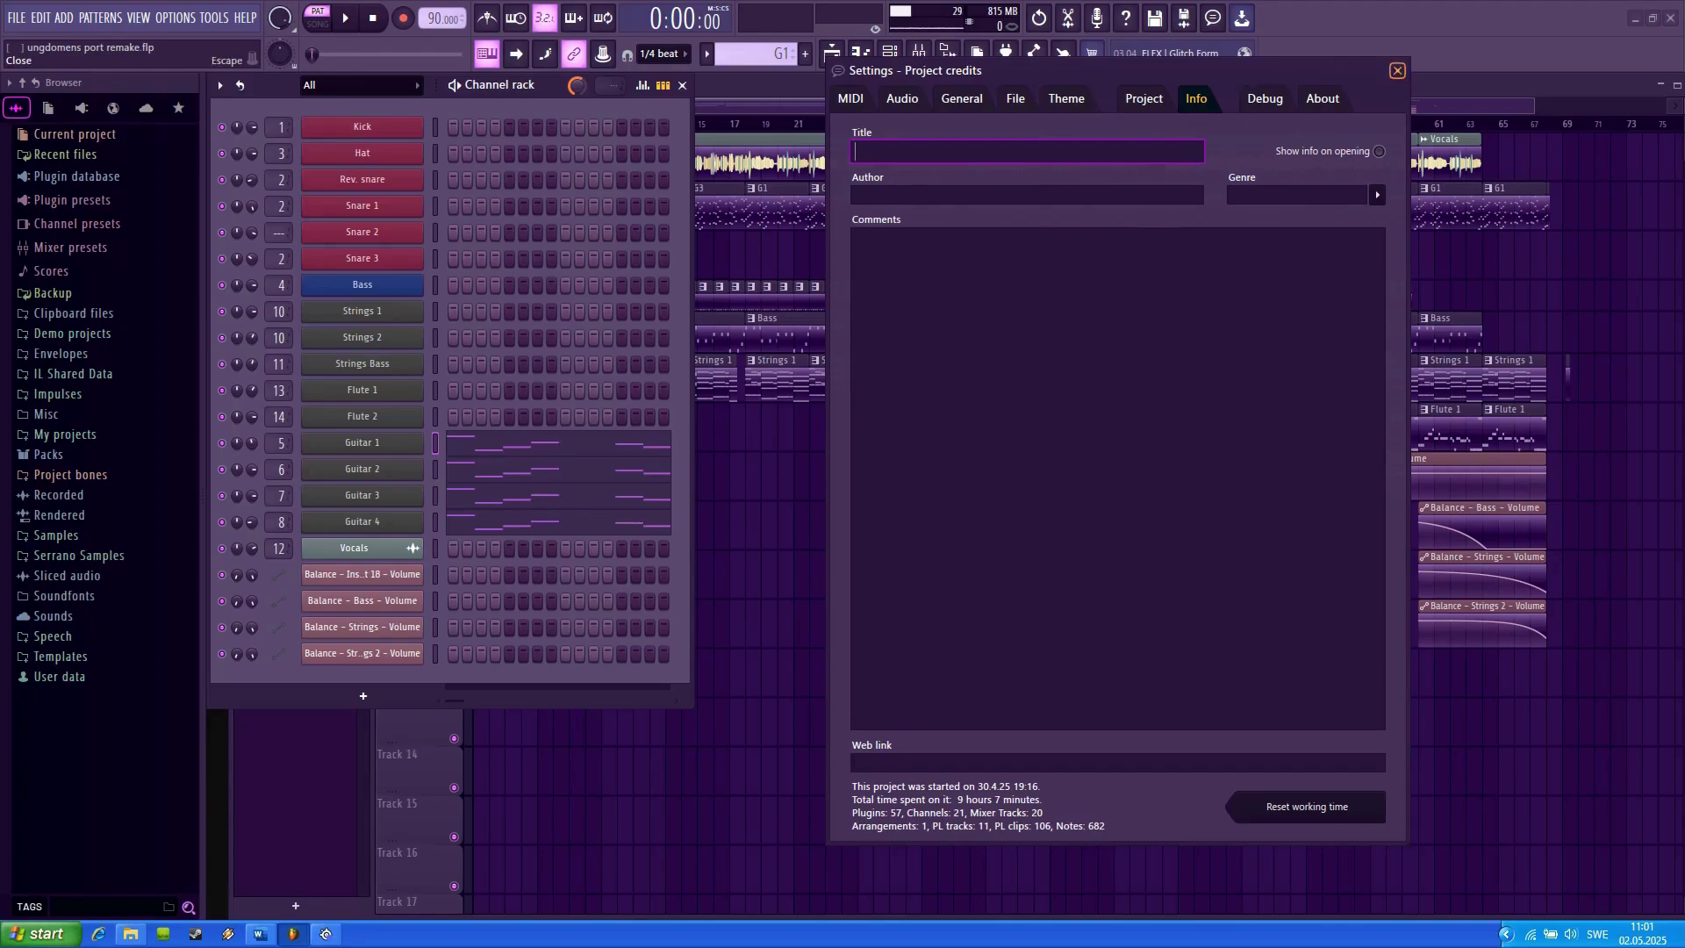
pyautogui.click(1397, 70)
# - Zoom in on the first part of the playlist, view the G1 clip's notes in the piano roll, and close it
pyautogui.click(1529, 103)
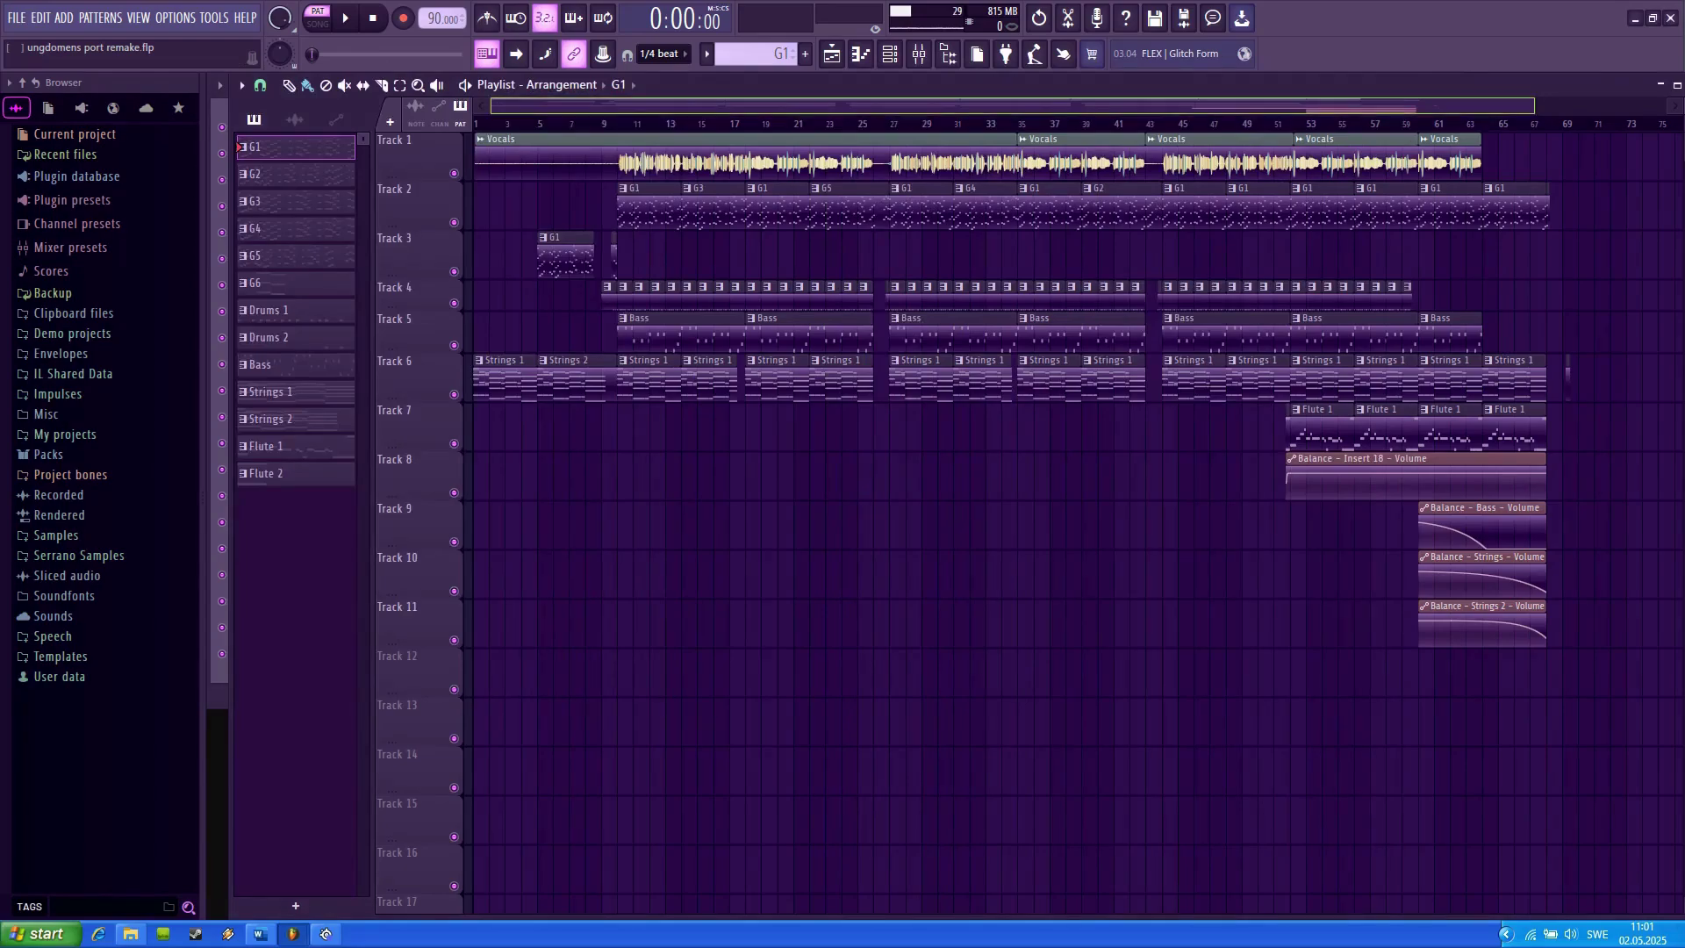
pyautogui.moveTo(1530, 104); pyautogui.dragTo(1050, 105)
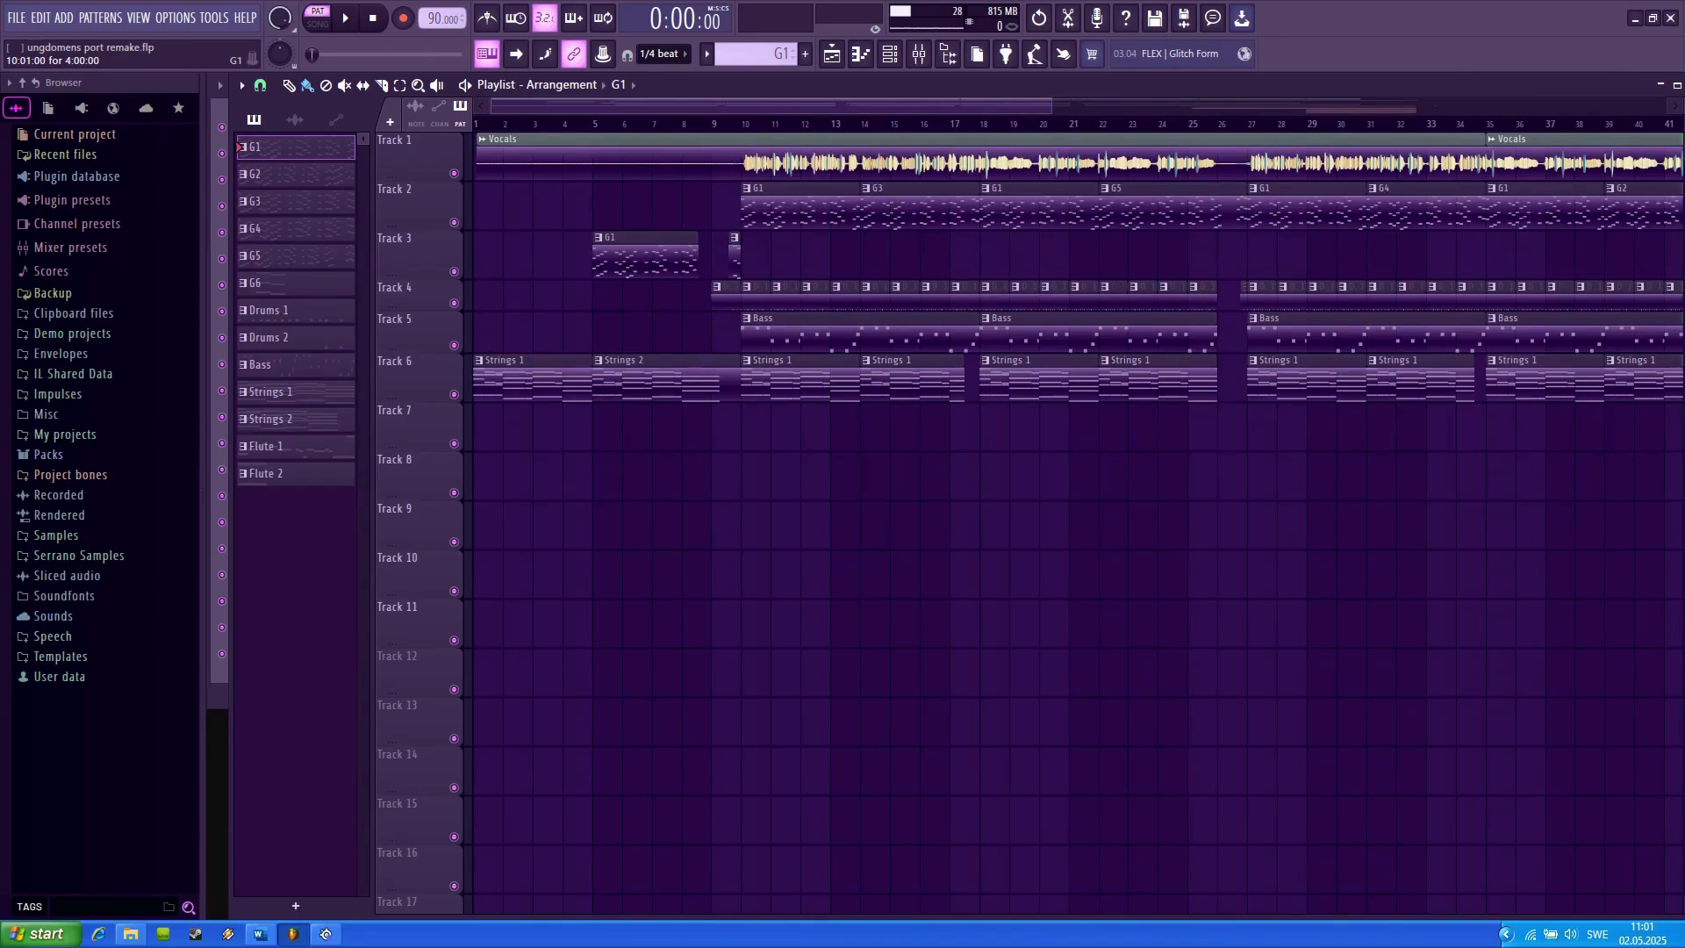
pyautogui.doubleClick(831, 230)
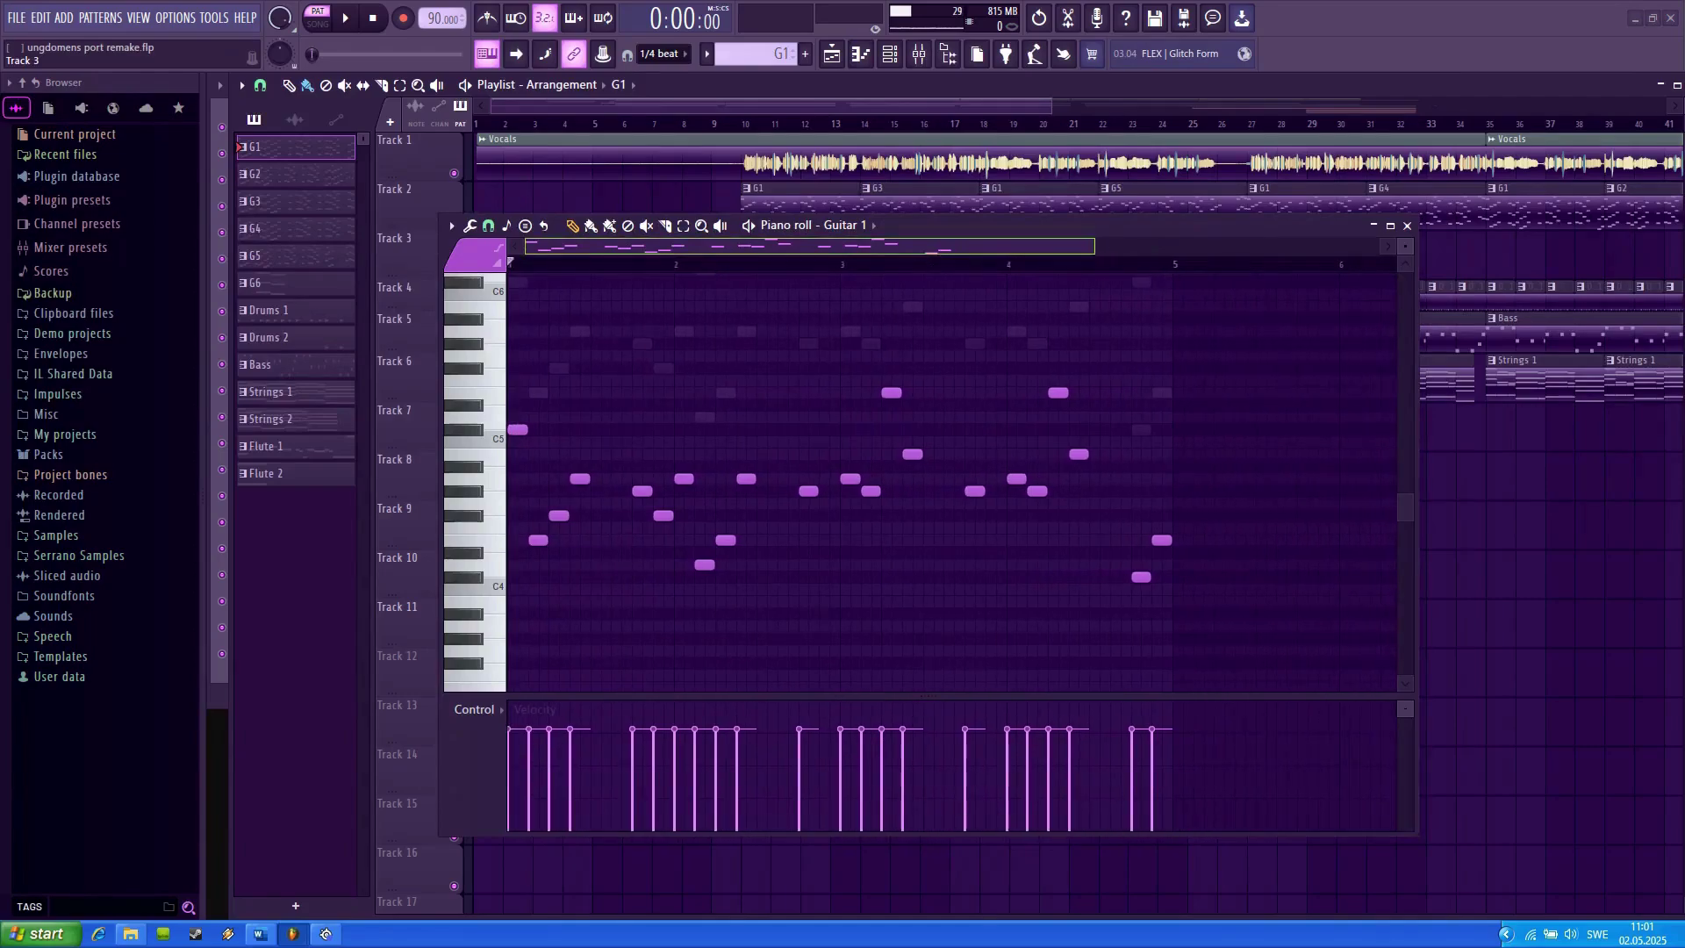
pyautogui.click(1406, 226)
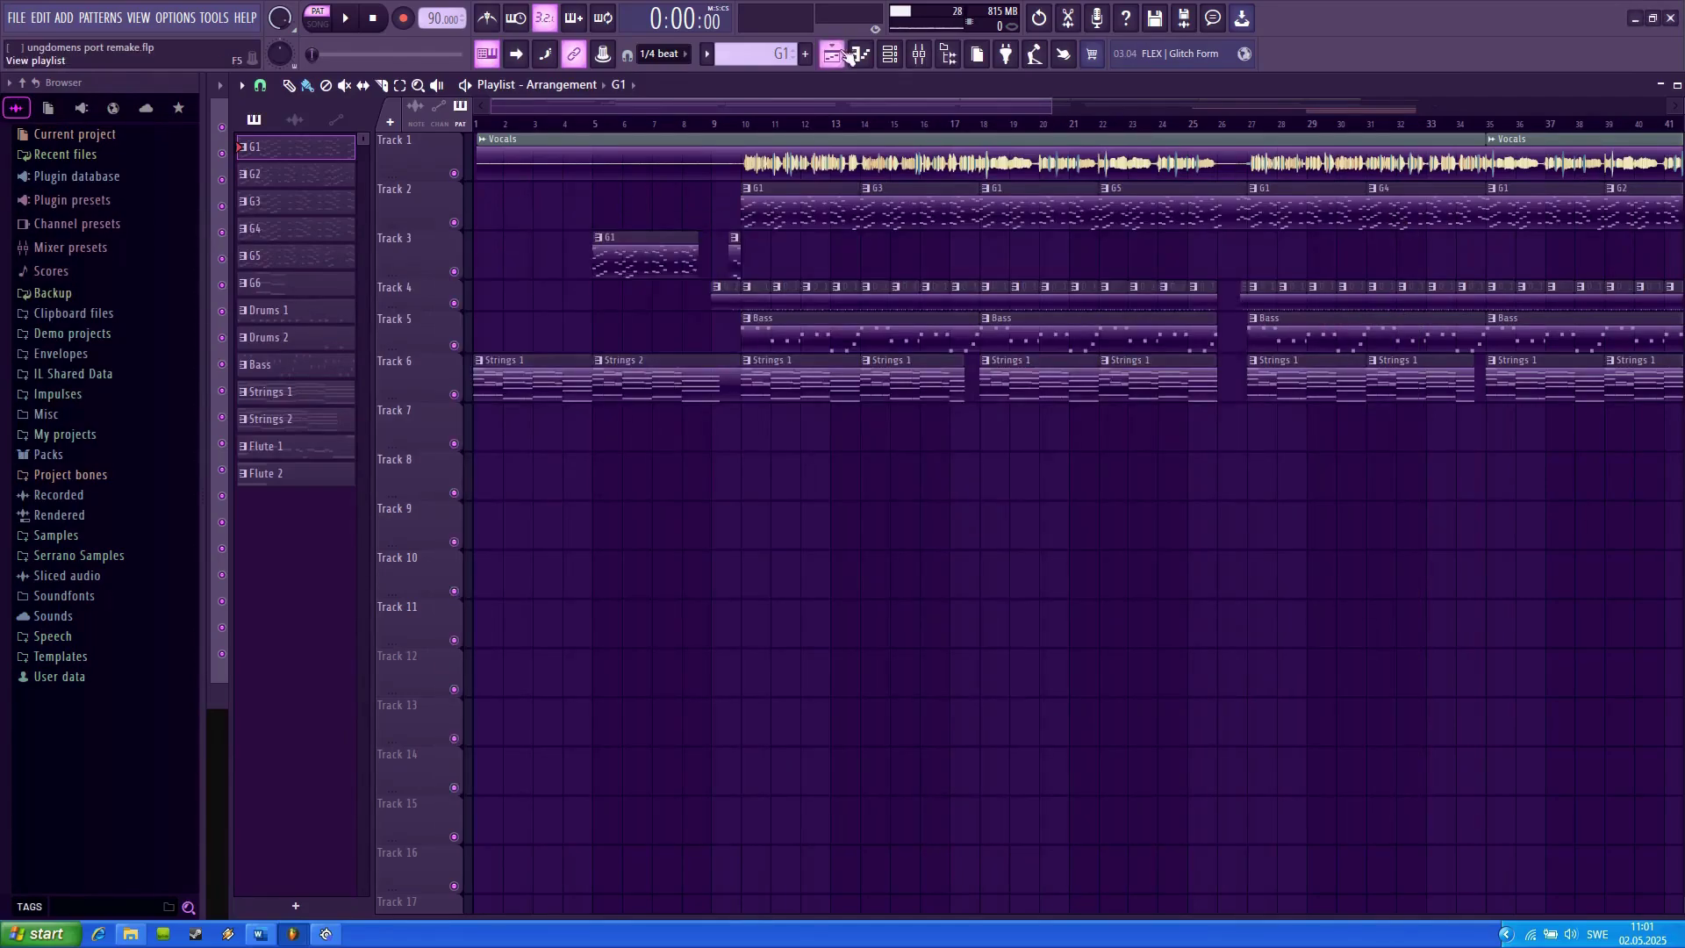
# - Show the channel rack, inspect the instrument plugins of the Guitar 1 and Guitar 2 channels, and close them
pyautogui.click(889, 54)
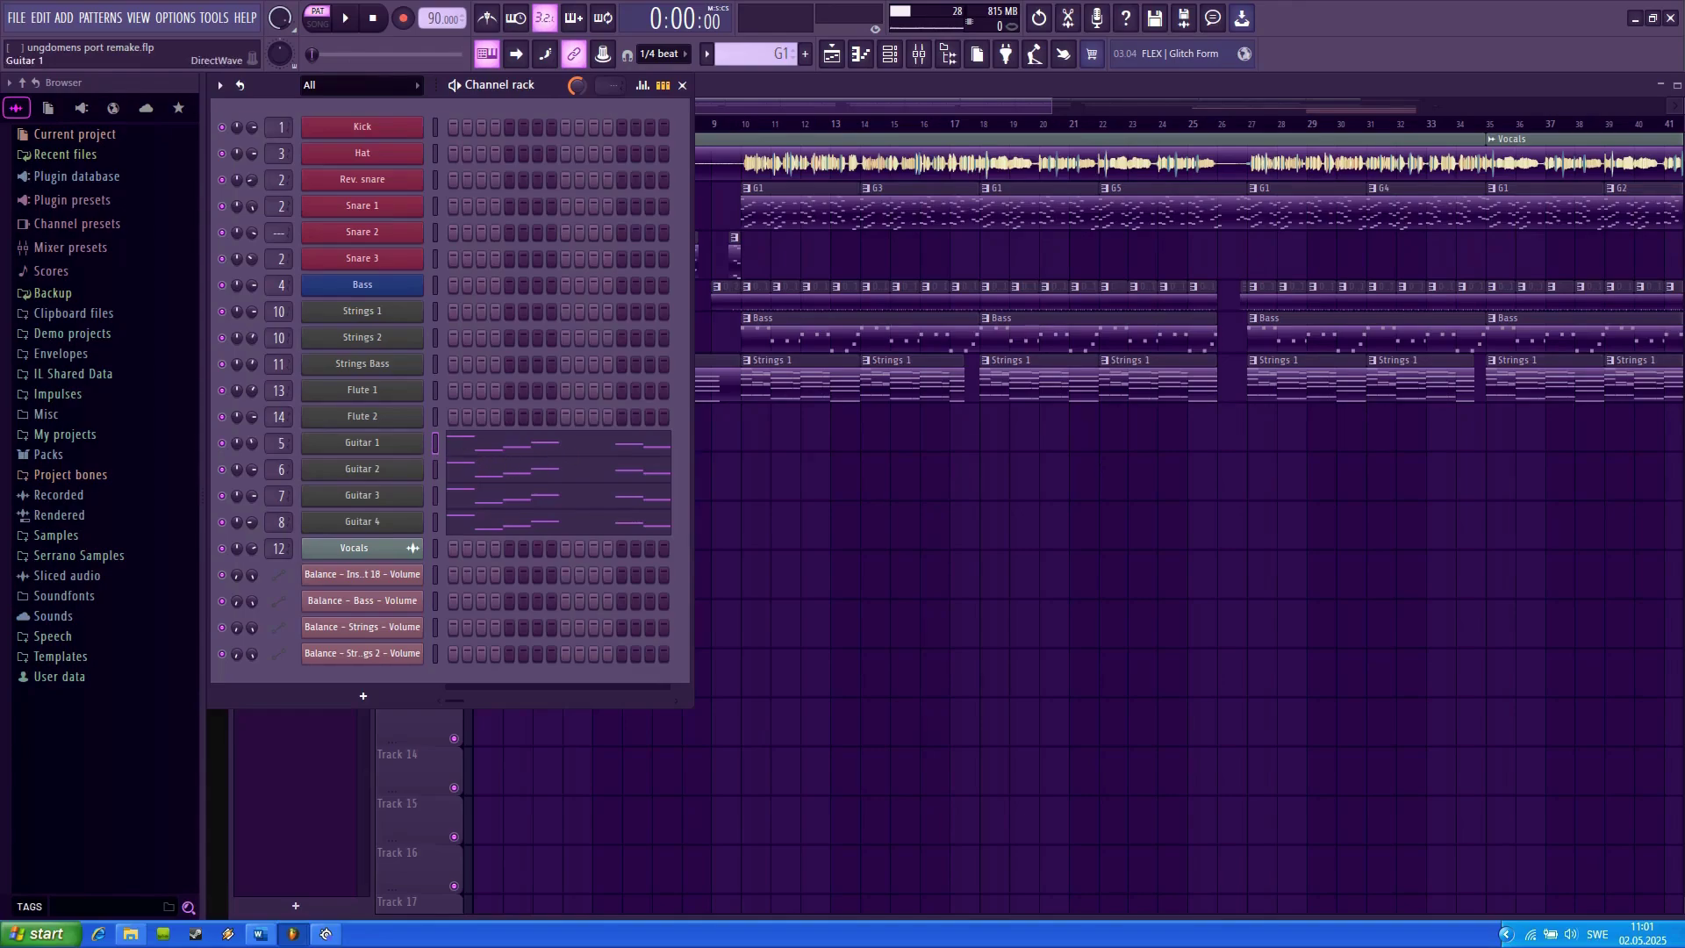
pyautogui.click(416, 449)
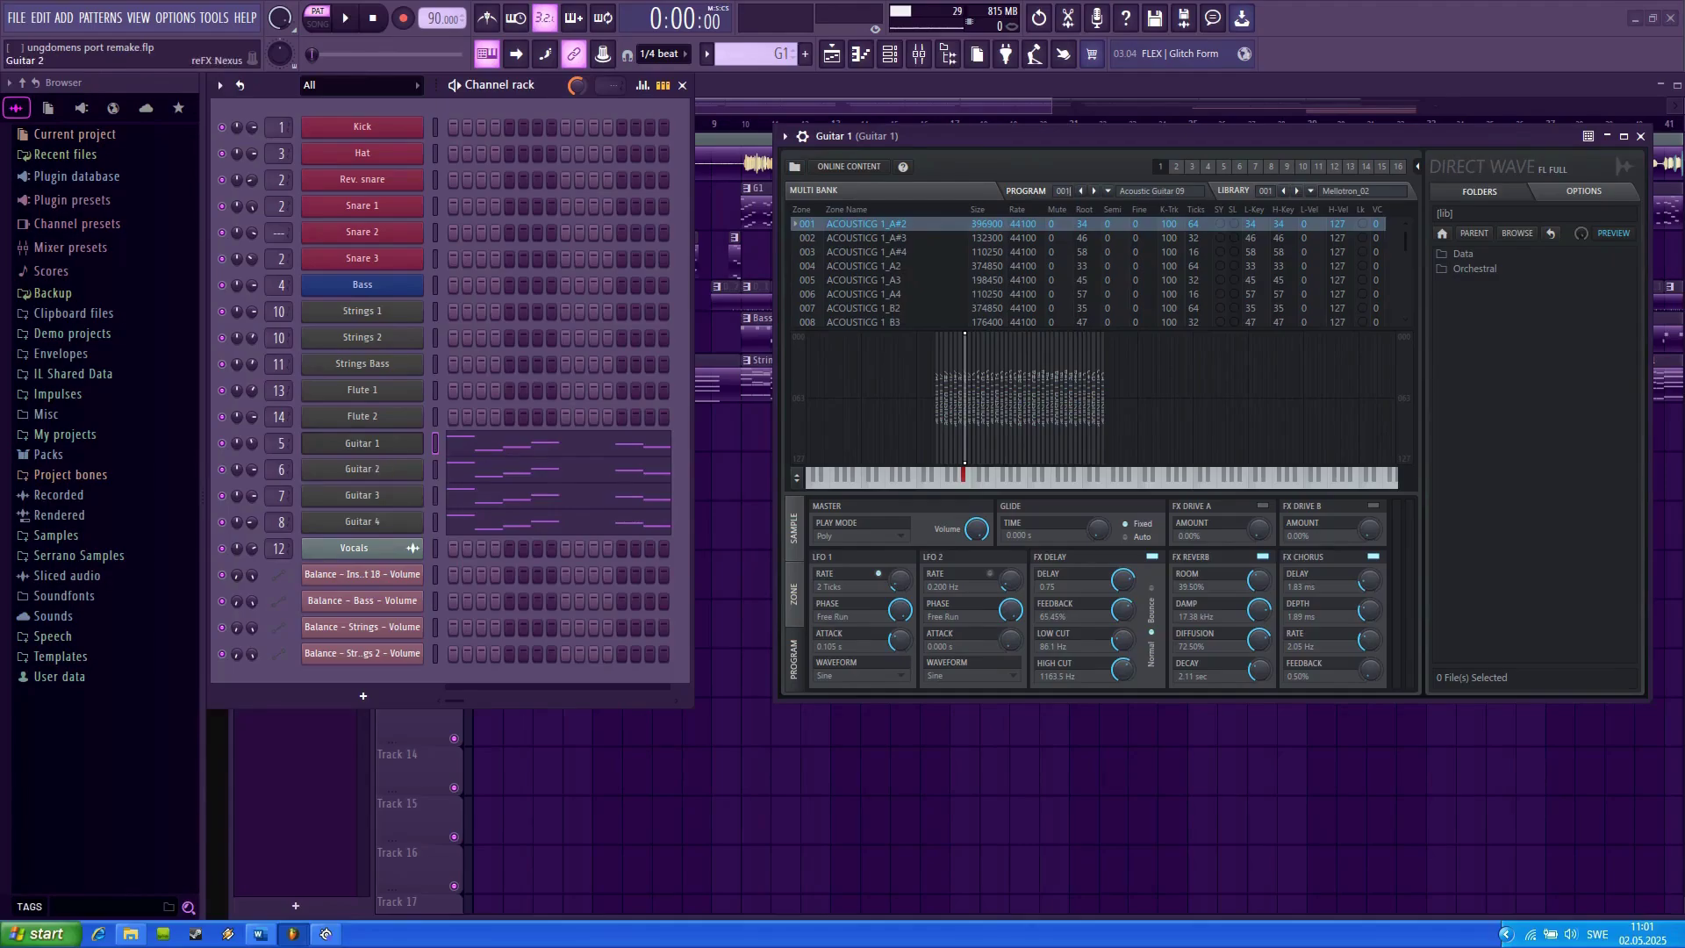
pyautogui.click(362, 470)
pyautogui.moveTo(1096, 393); pyautogui.dragTo(846, 374)
pyautogui.click(1390, 372)
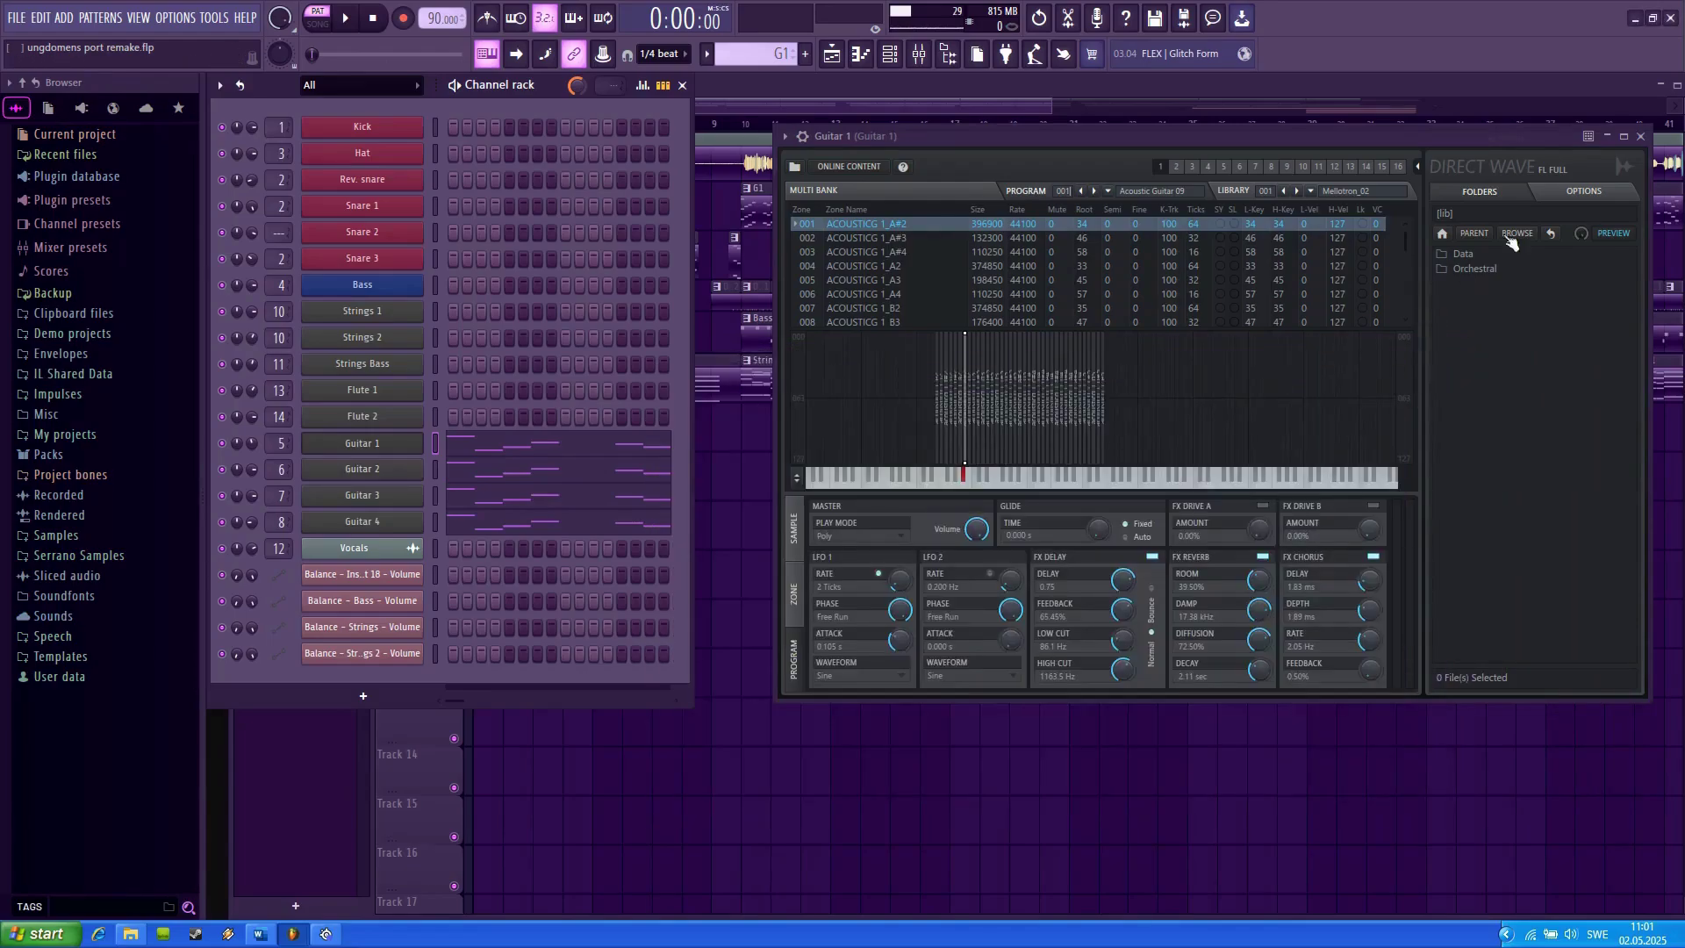
pyautogui.click(1640, 136)
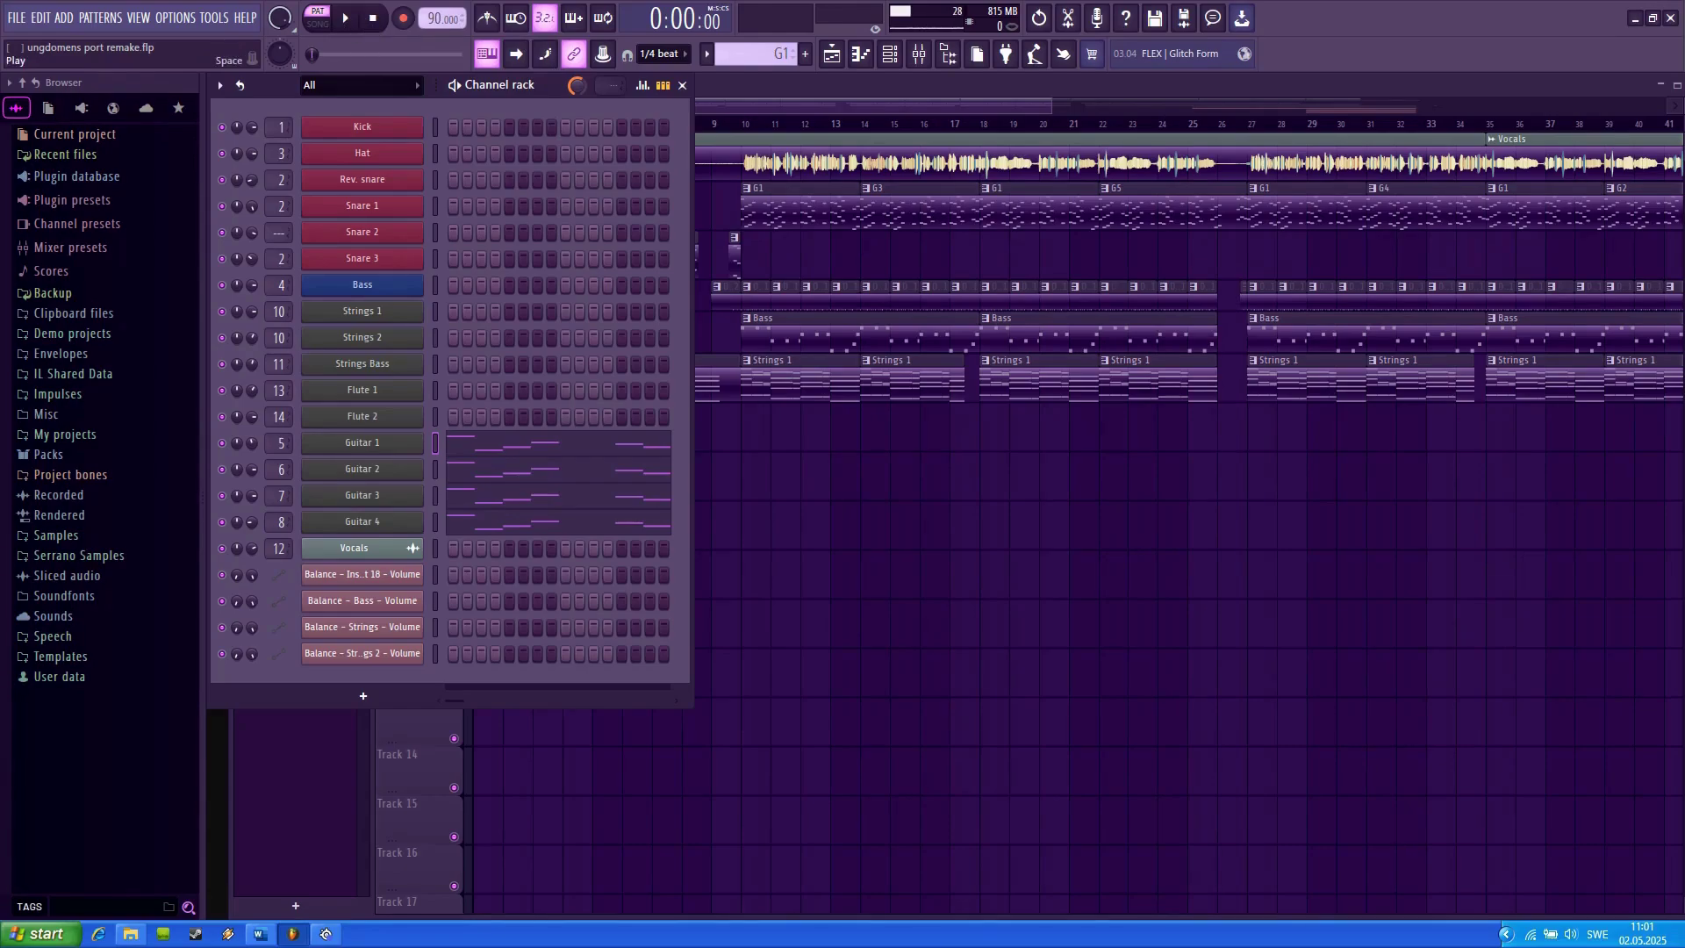
# - Play pattern G1 while viewing its Guitar 1 notes in the piano roll, and stop the playback
pyautogui.press('space')
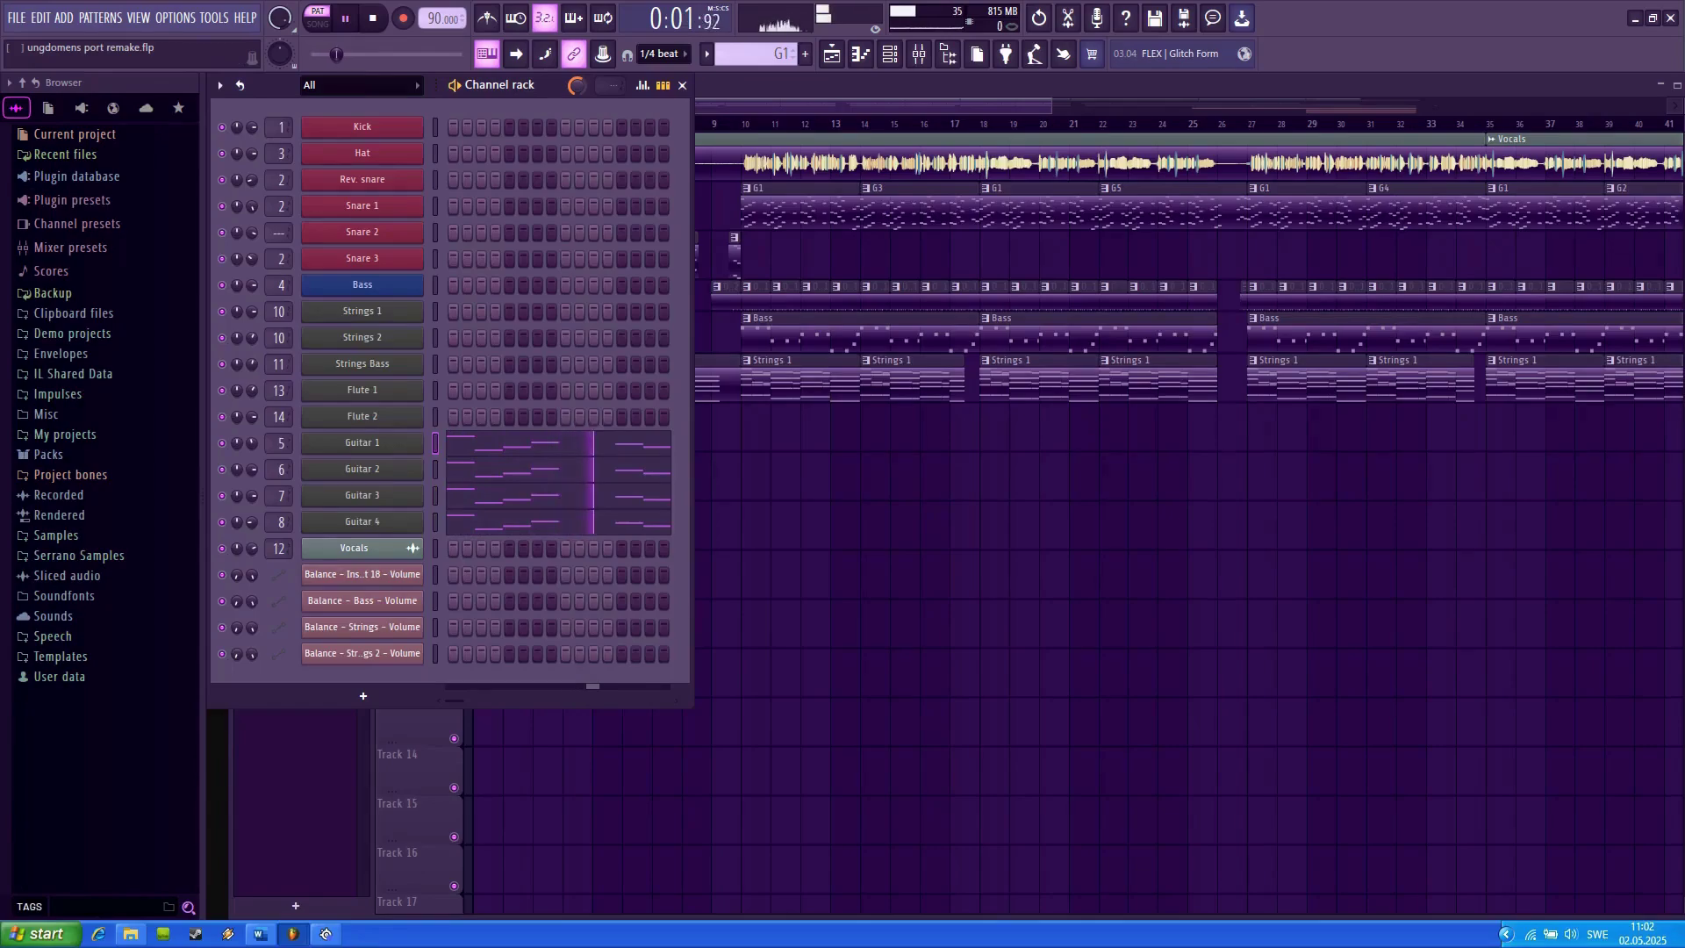
pyautogui.click(548, 449)
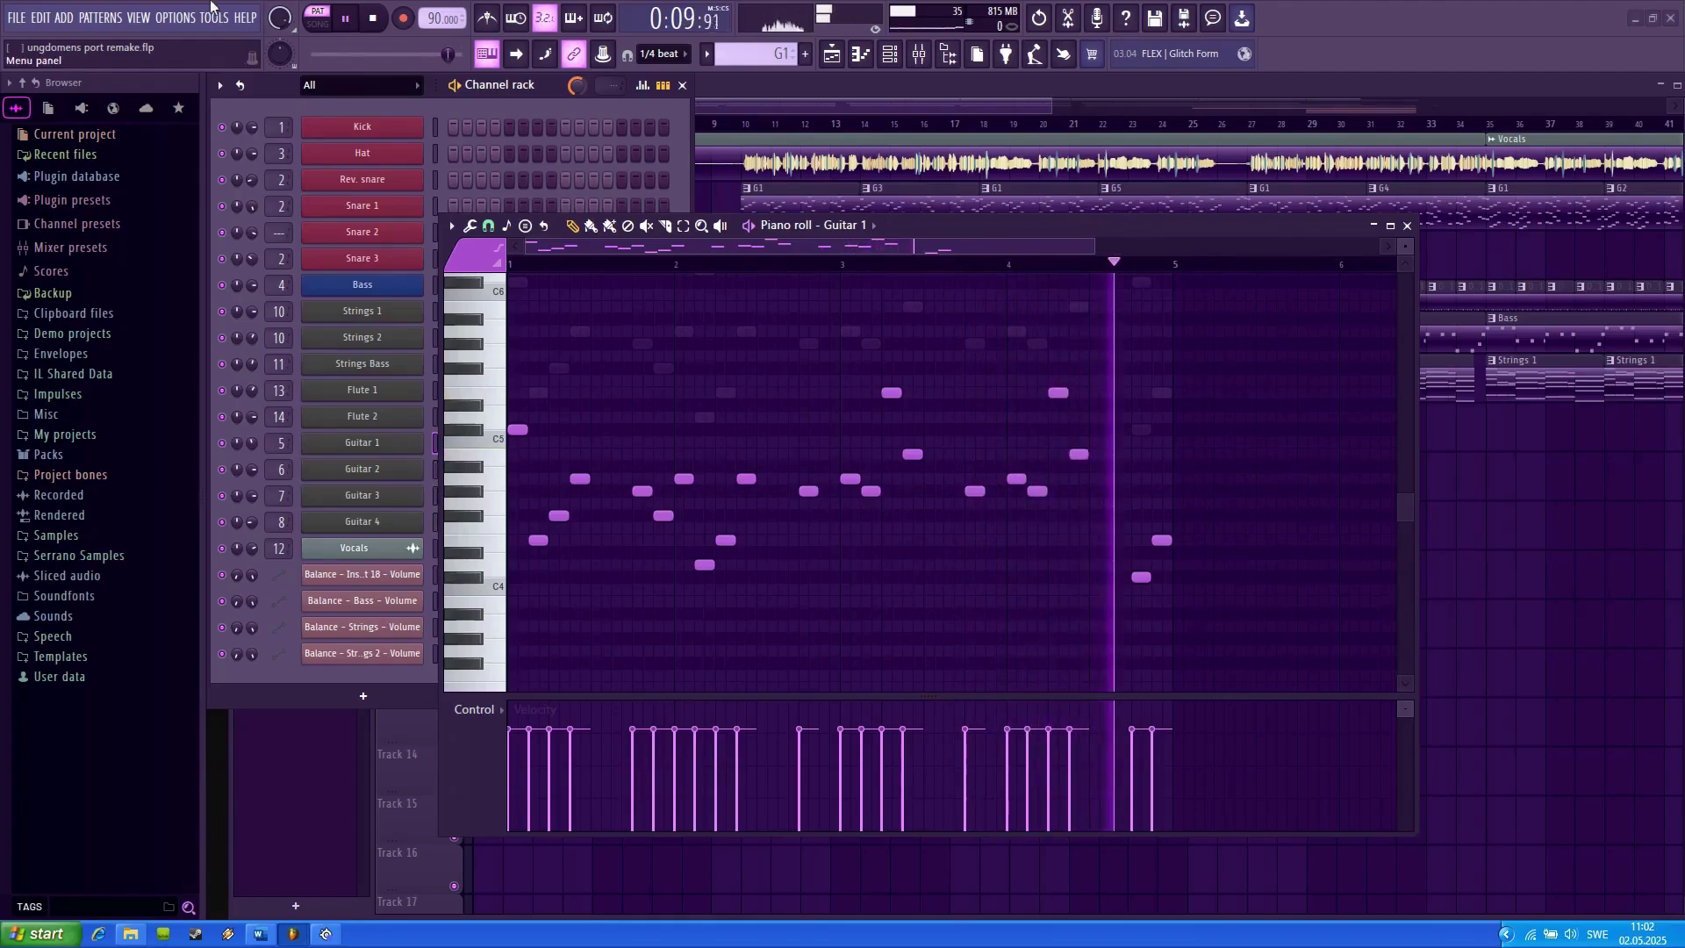
pyautogui.press('space')
pyautogui.moveTo(966, 224); pyautogui.dragTo(1056, 217)
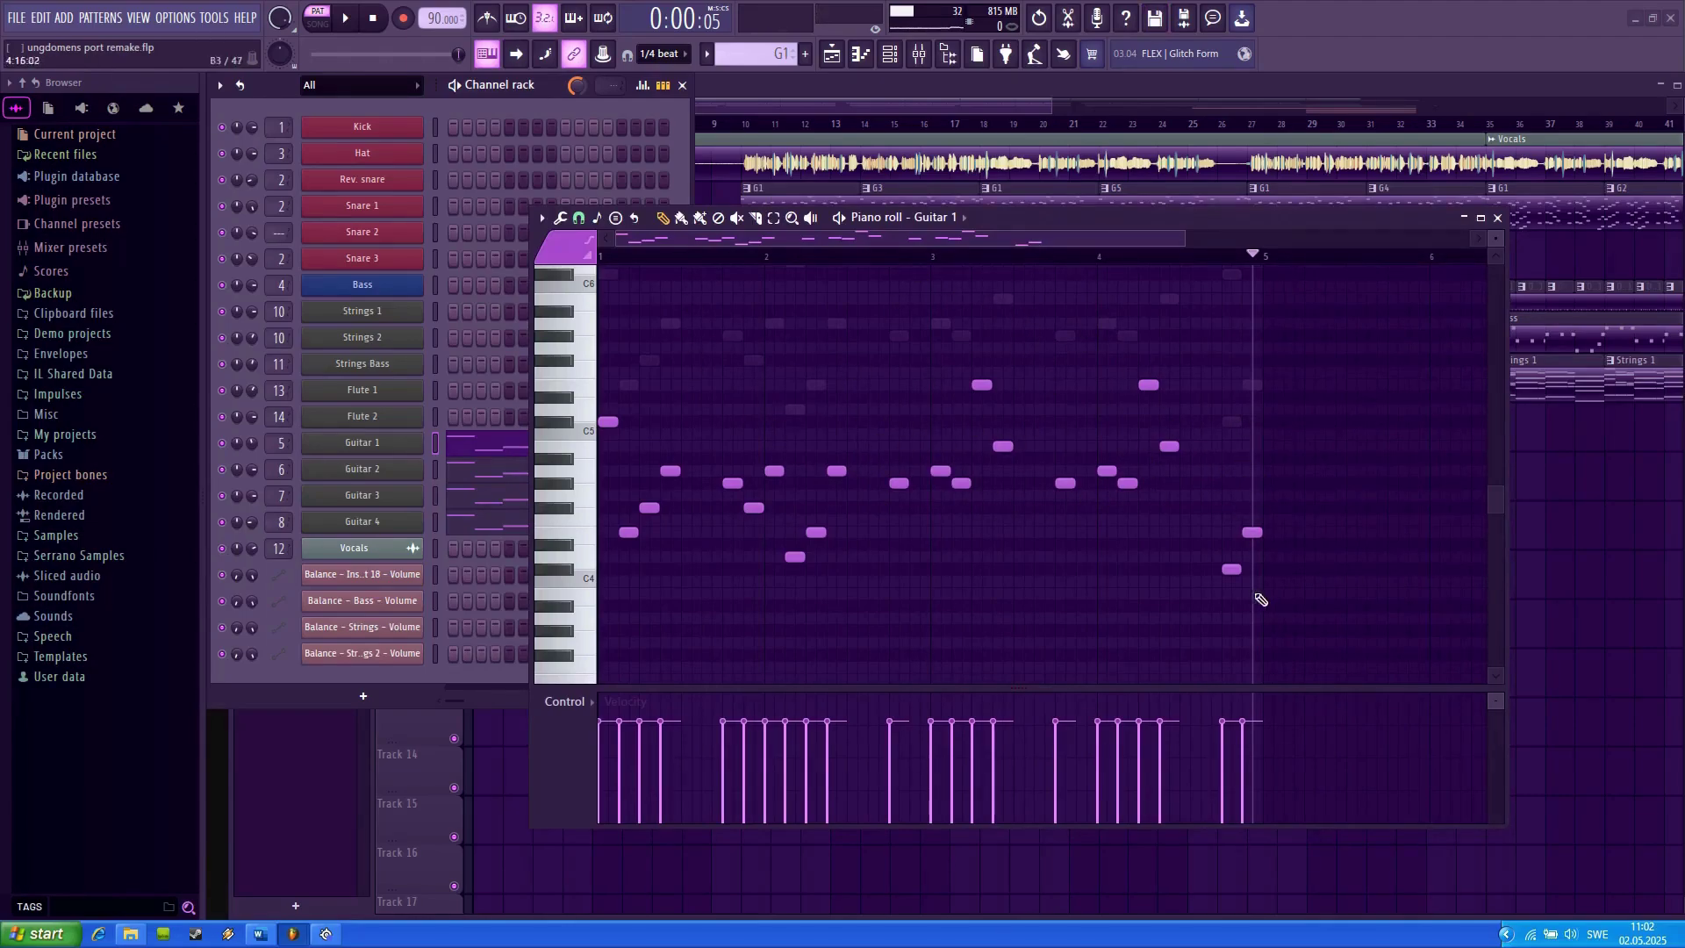
# - Switch to pattern G2 and play its ending in the piano roll
pyautogui.moveTo(756, 53); pyautogui.dragTo(757, 45)
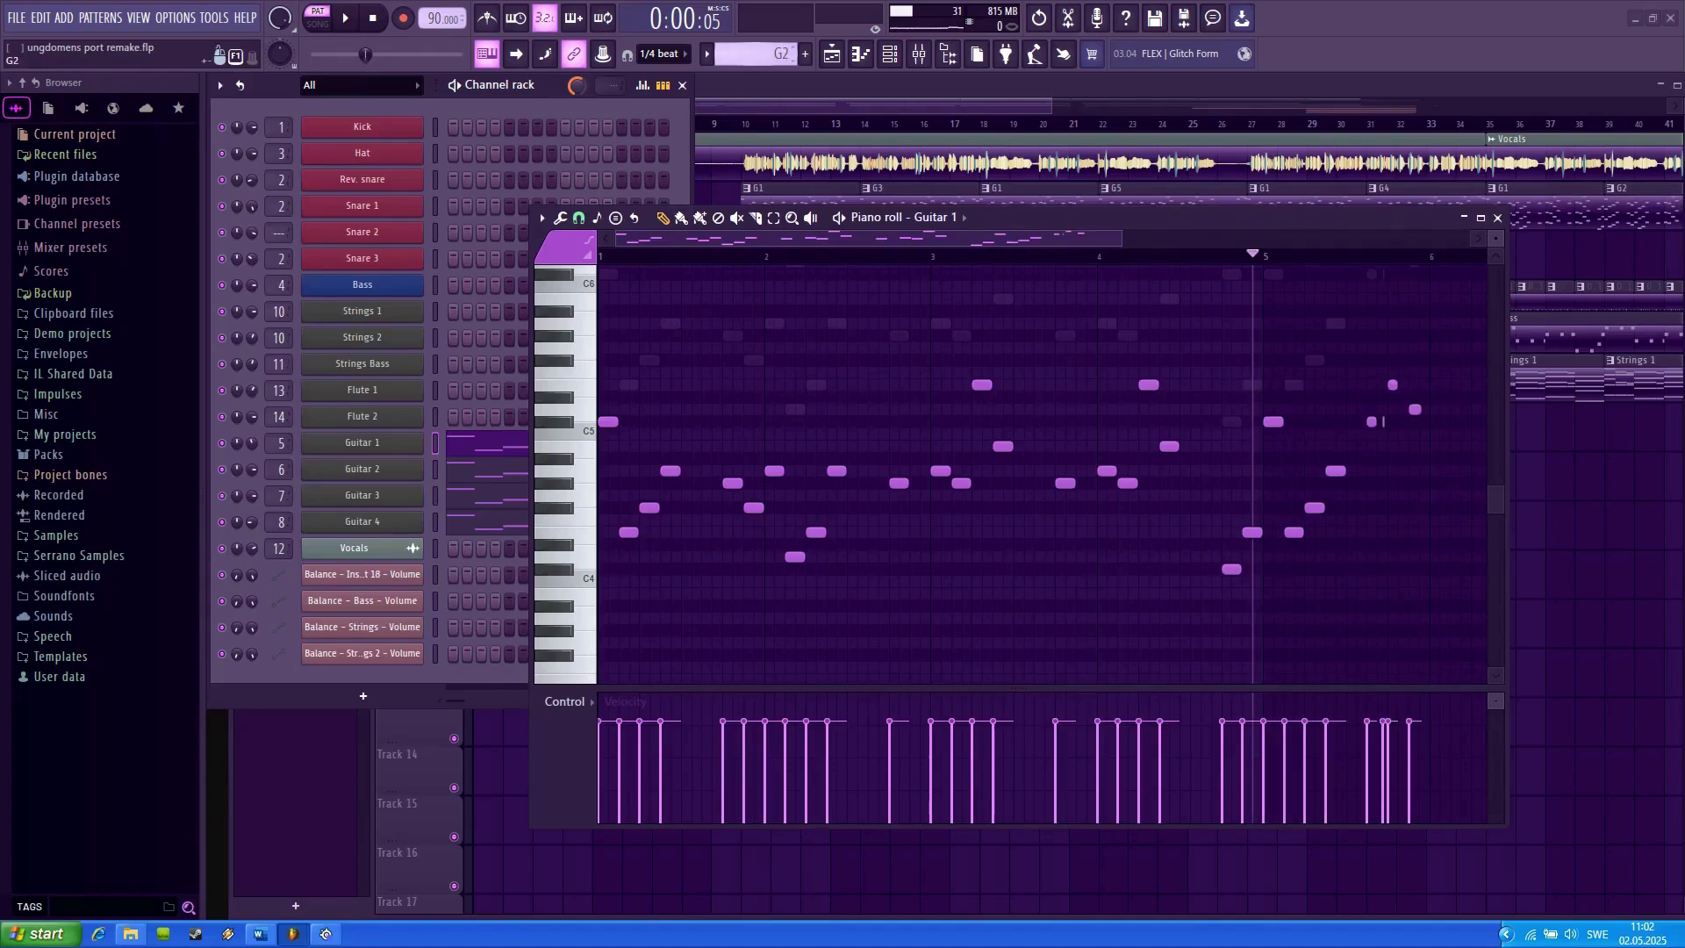
pyautogui.click(345, 18)
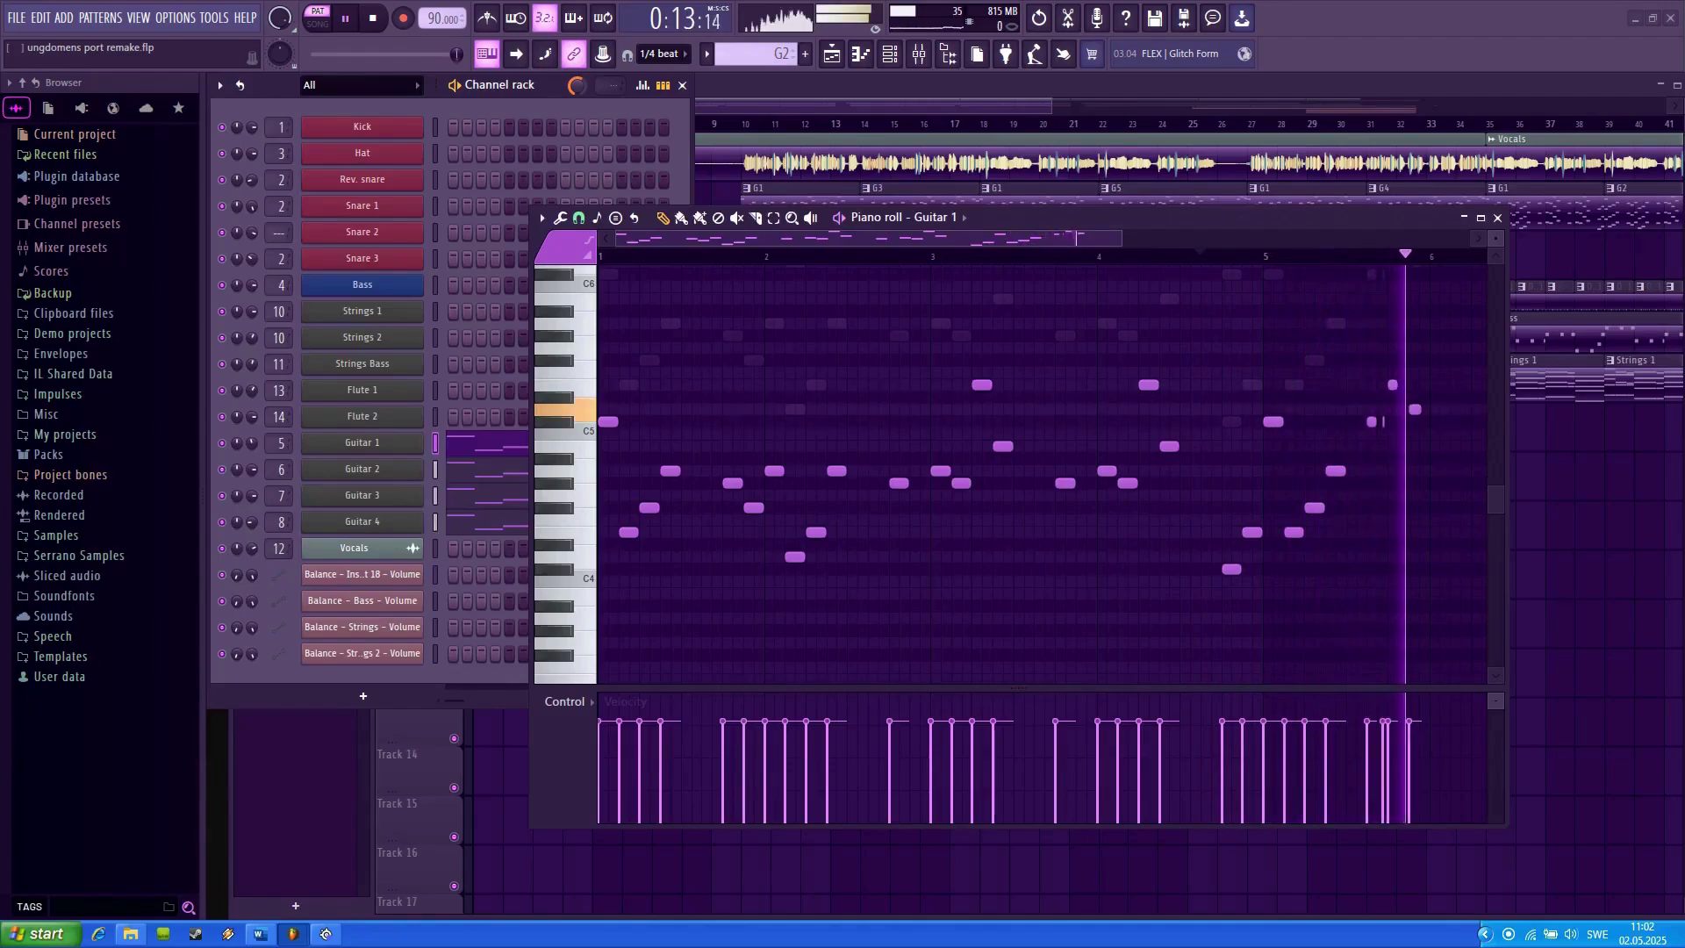
pyautogui.press('space')
# - Switch to pattern G3 and play its ending from partway through bar 4
pyautogui.scroll(1, 762, 53)
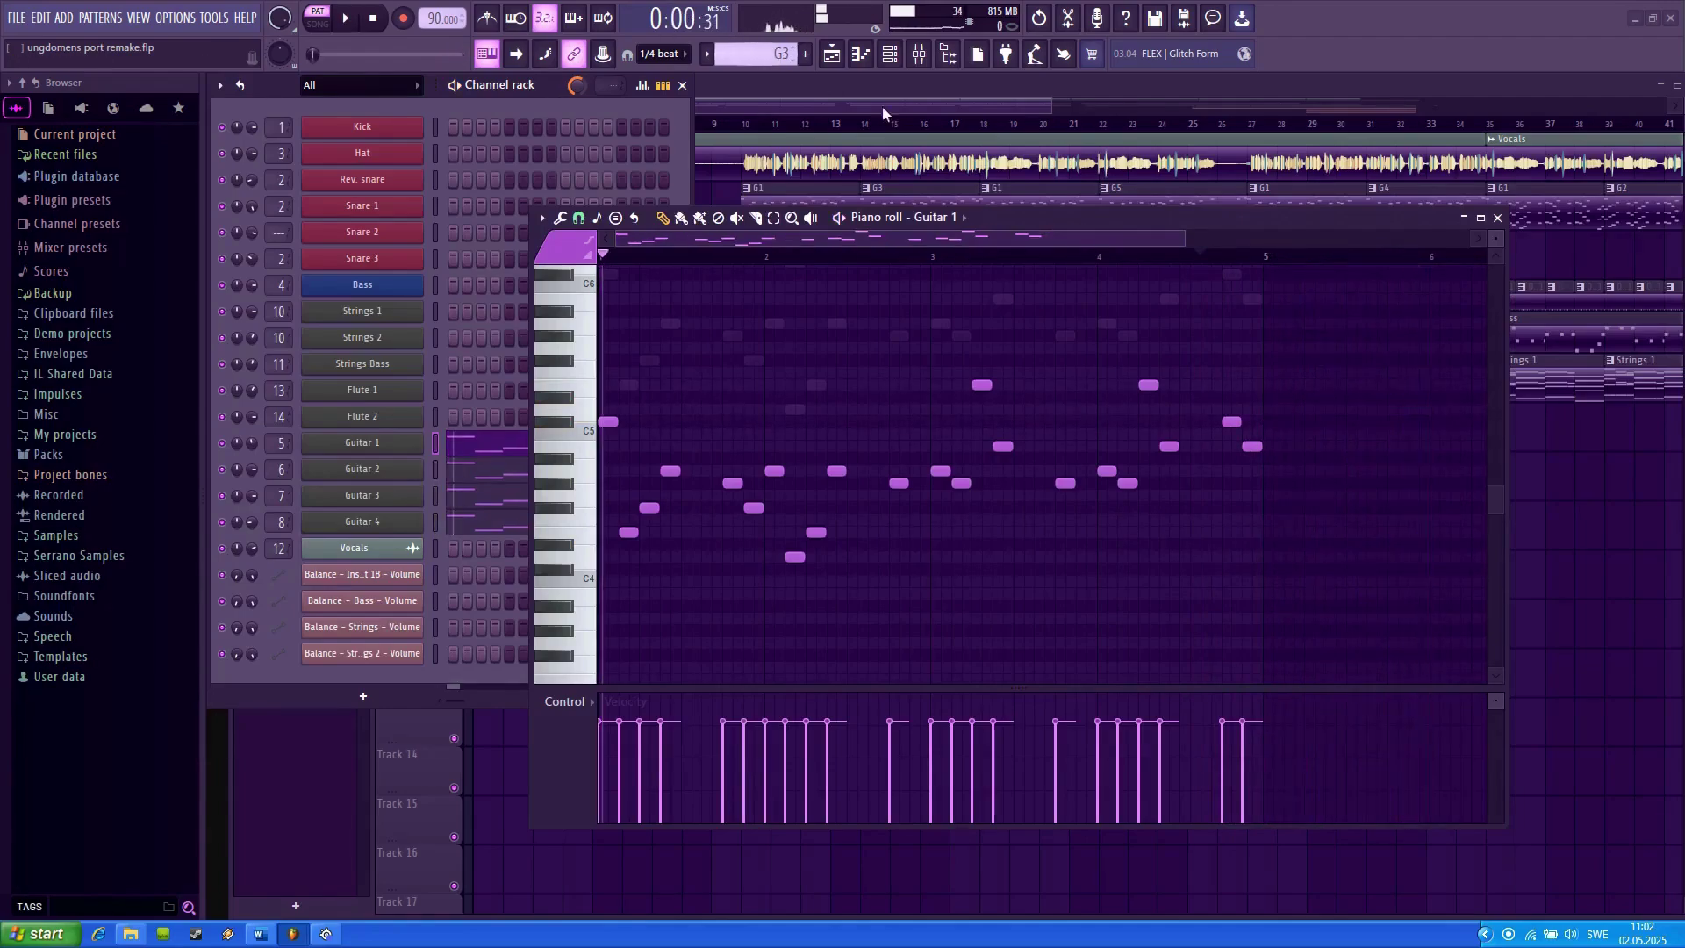
pyautogui.click(1168, 257)
pyautogui.press('space')
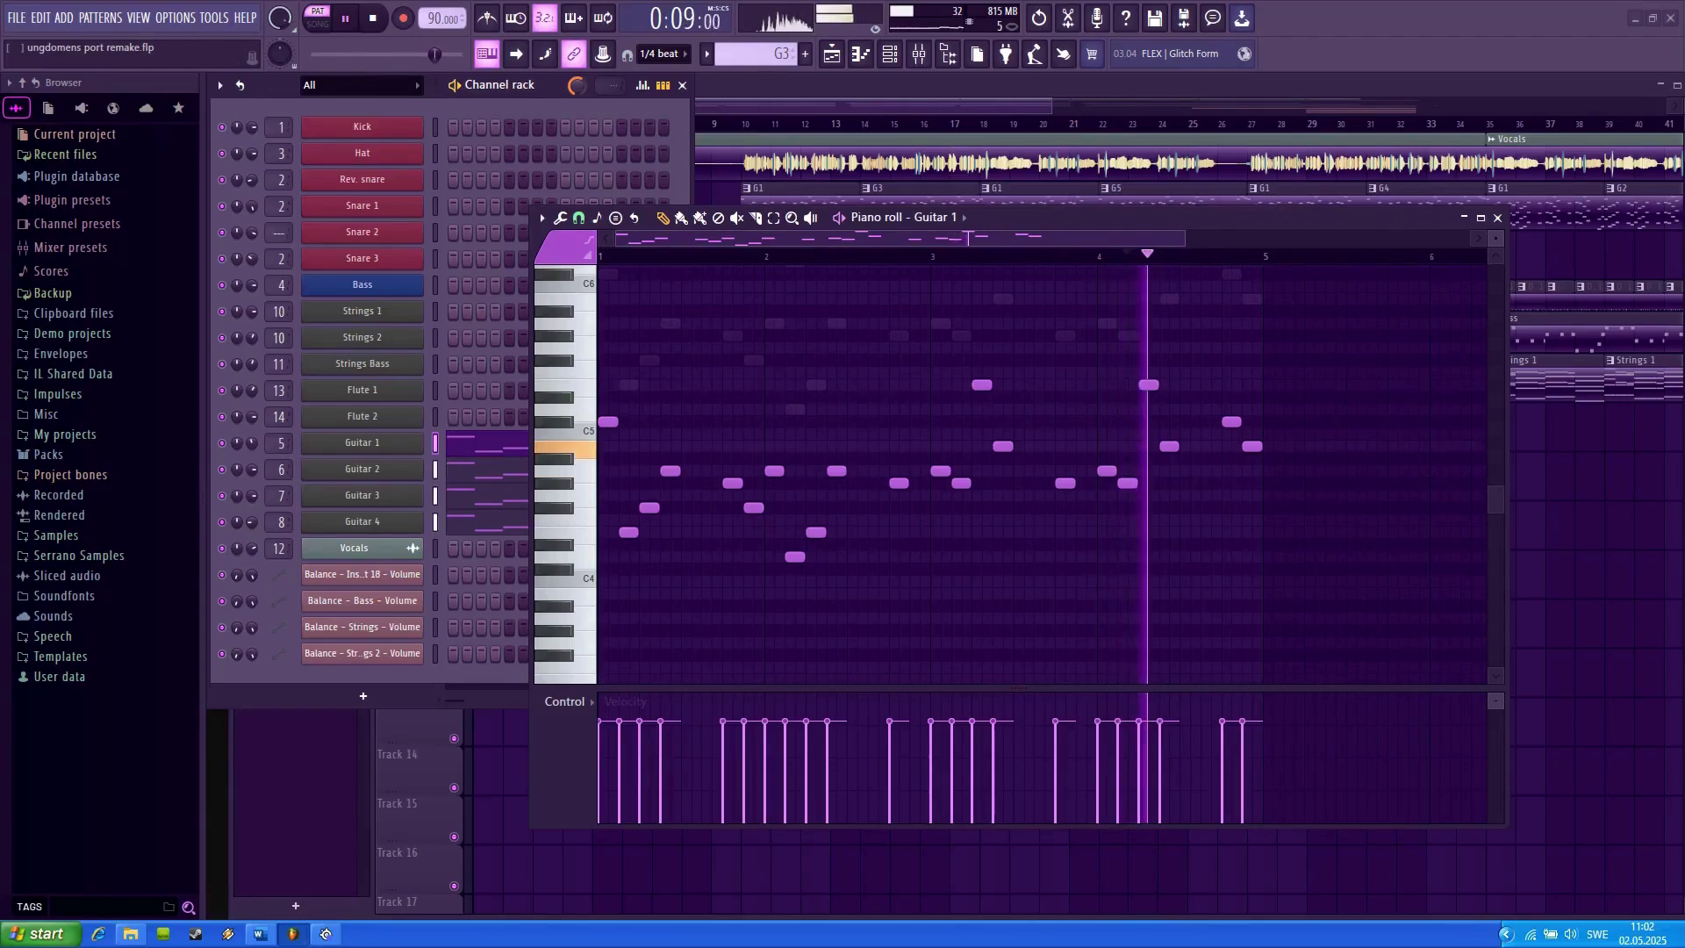
pyautogui.press('space')
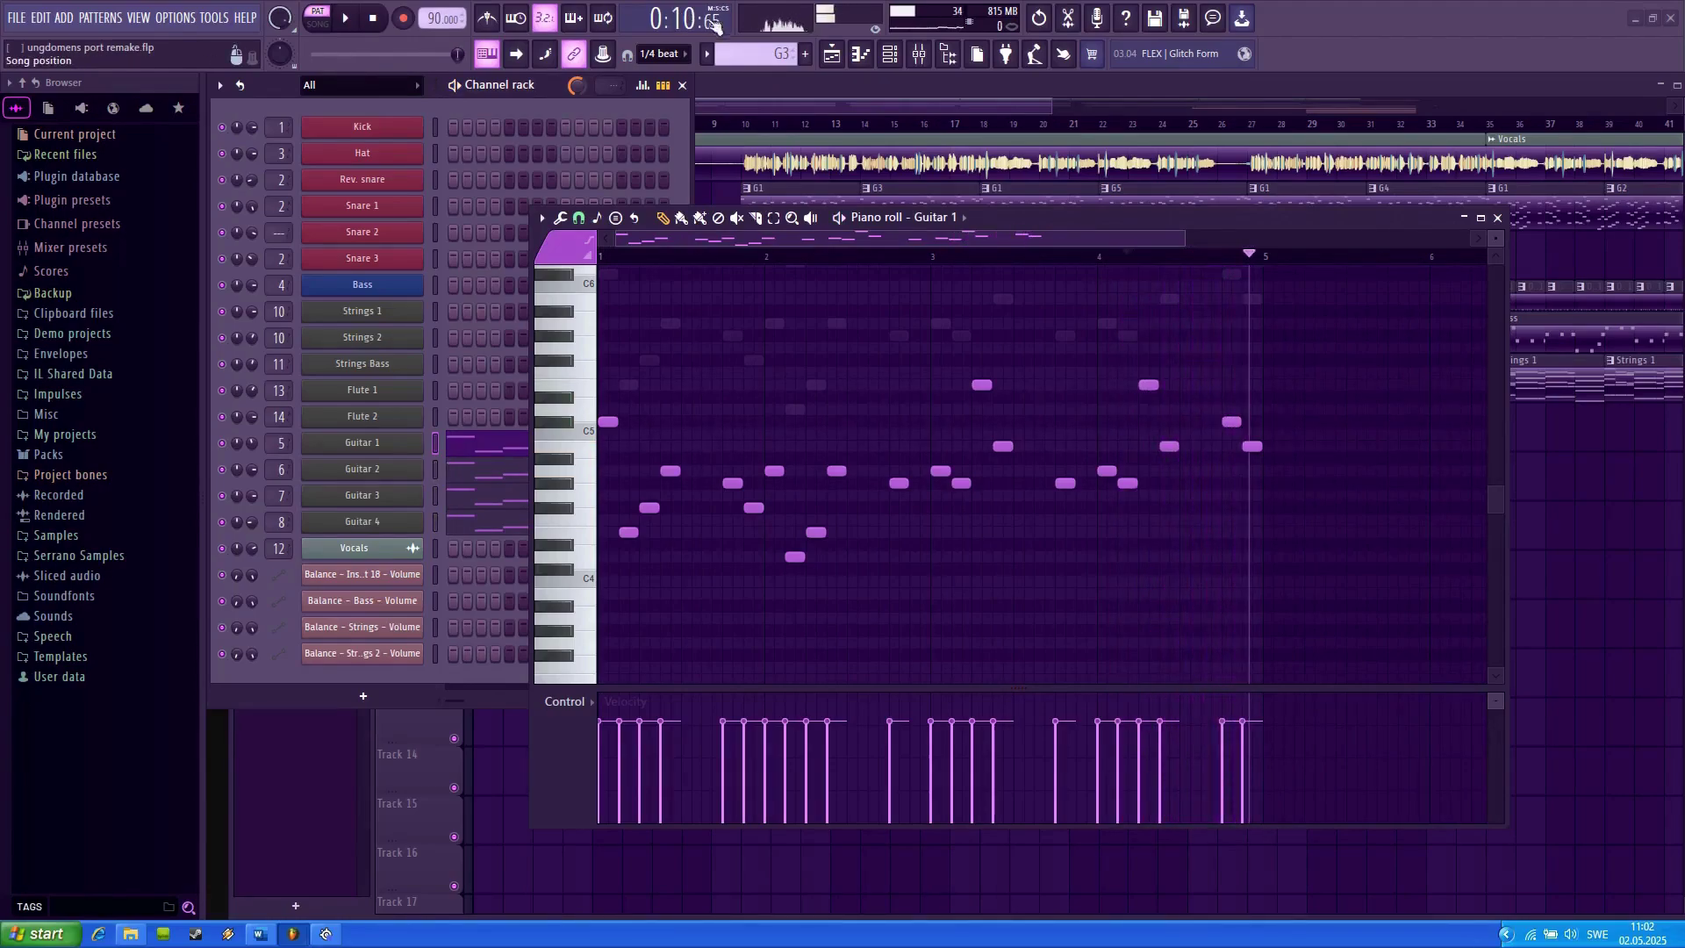
# - Switch to pattern G4 and play it from the start of bar 4
pyautogui.scroll(1, 761, 53)
pyautogui.click(1099, 257)
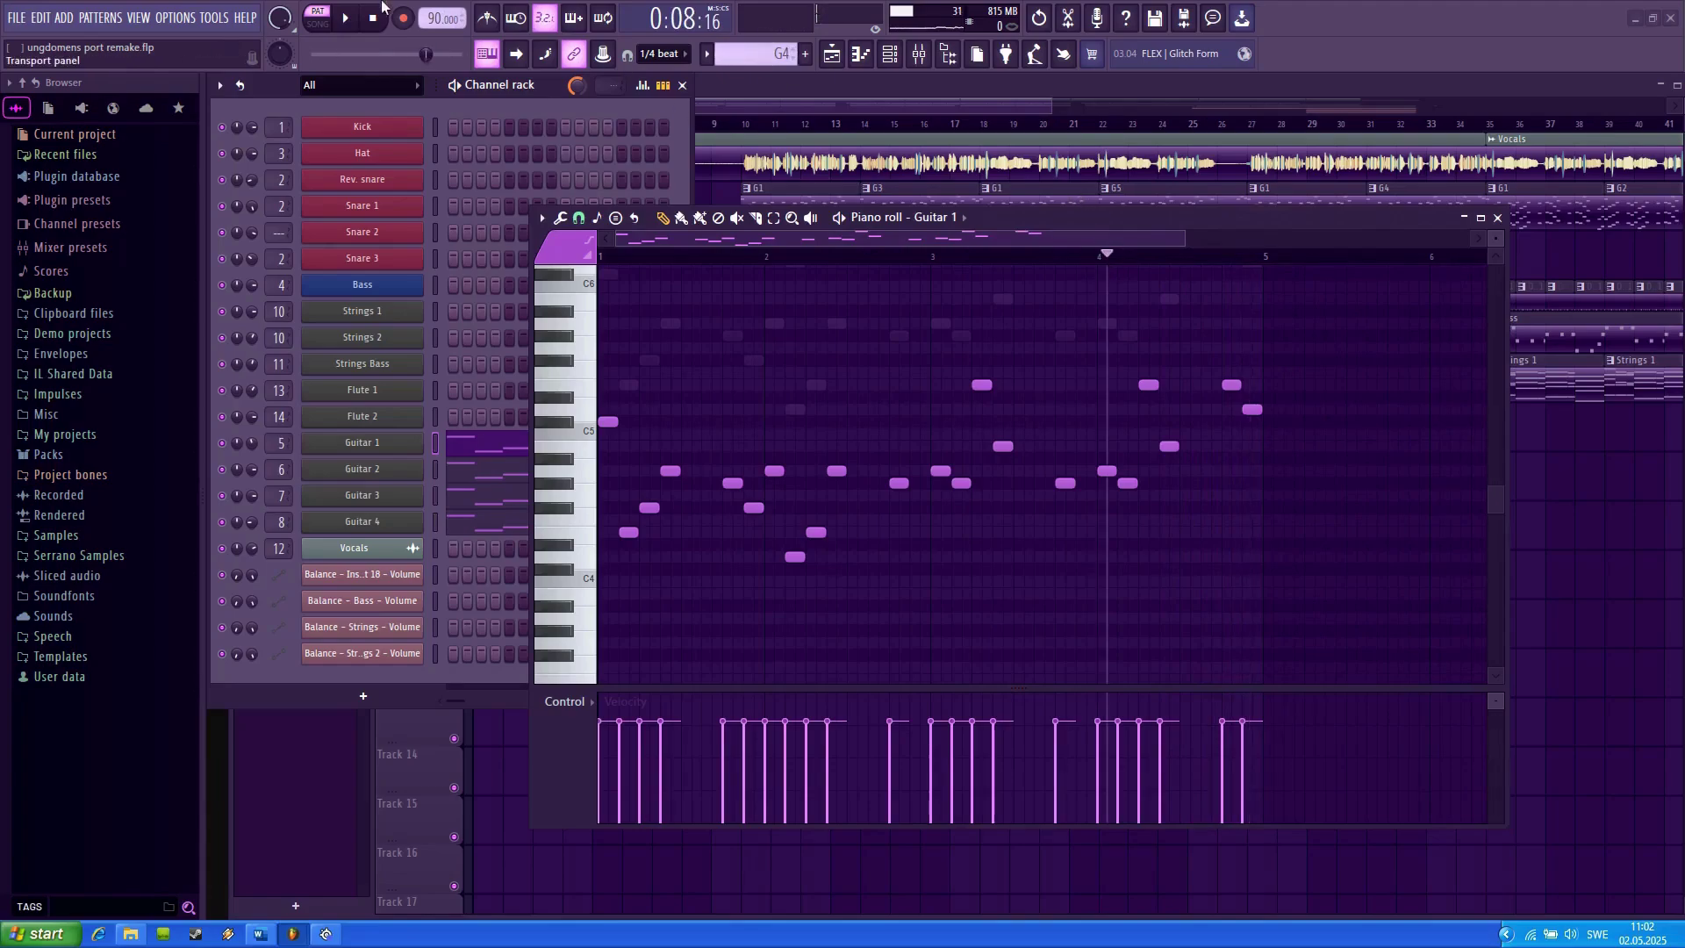
pyautogui.press('space')
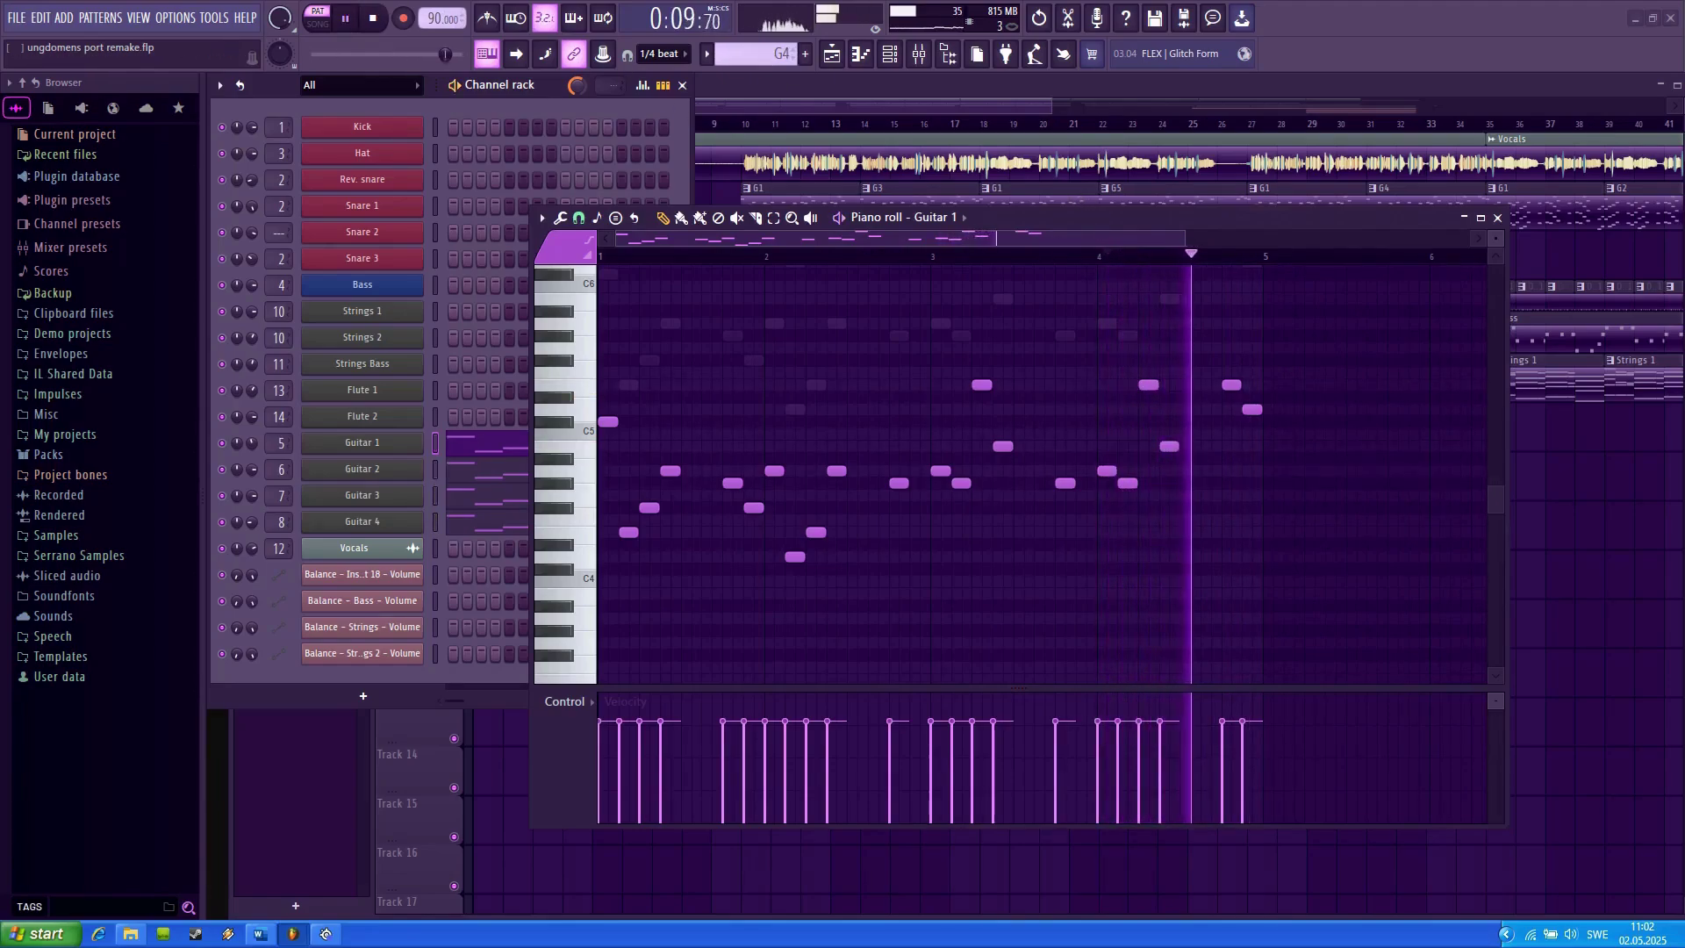
pyautogui.press('space')
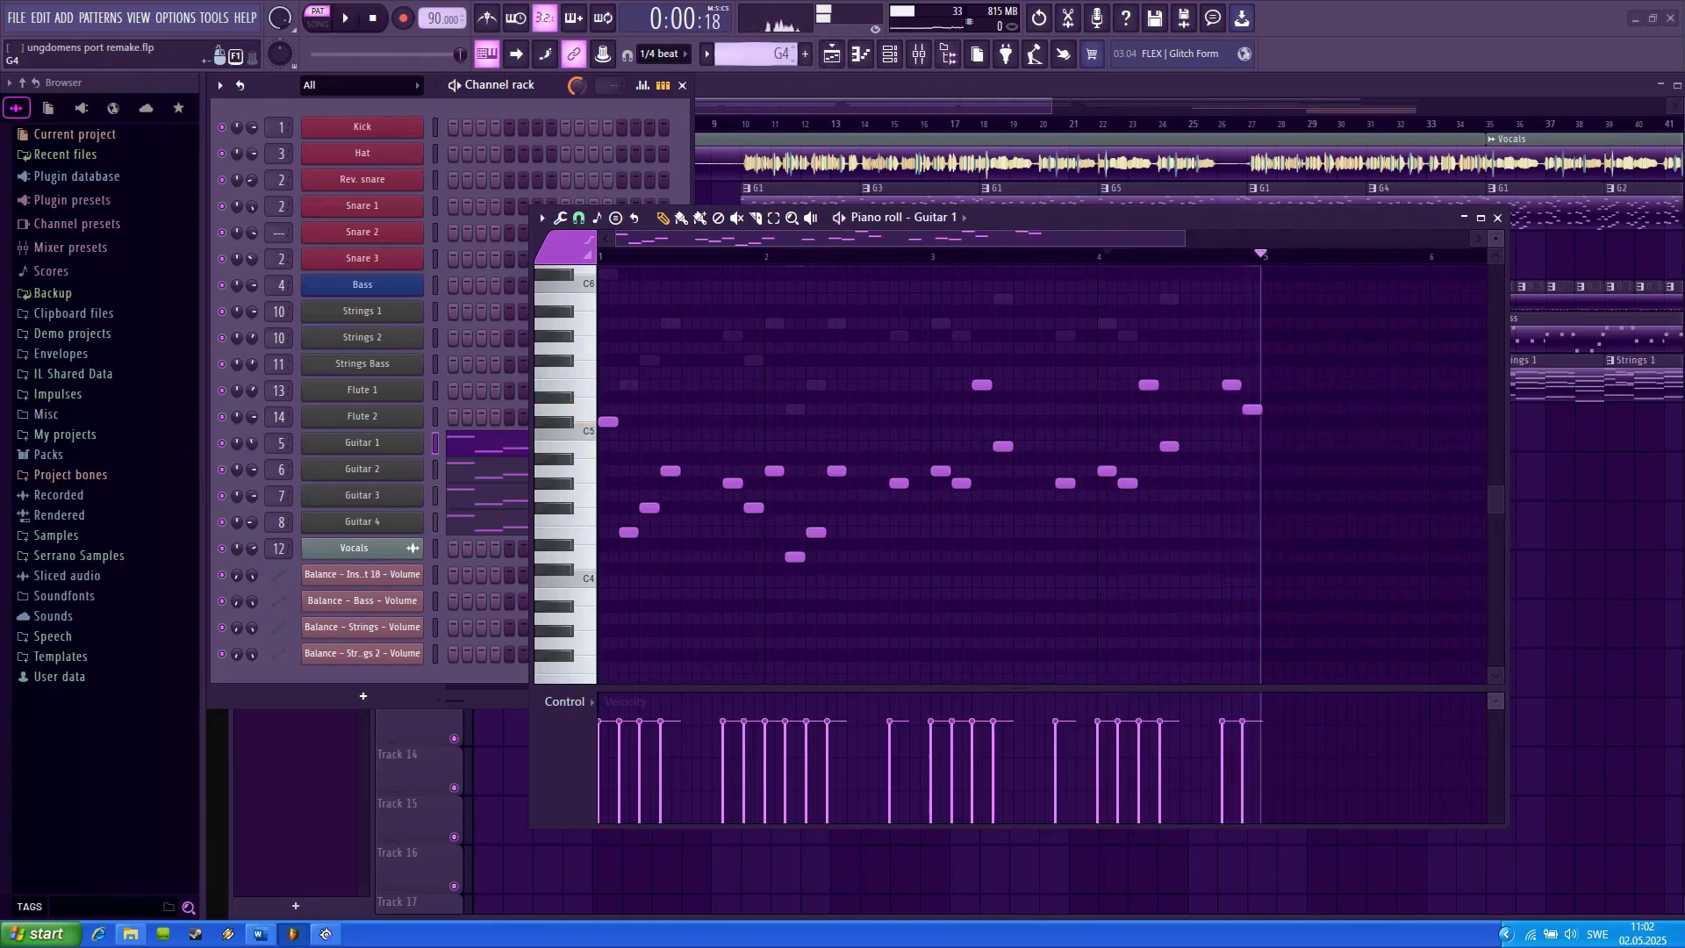
# - Switch to pattern G5, play its ending from partway through bar 4, and close the piano roll
pyautogui.scroll(1, 768, 53)
pyautogui.click(1174, 263)
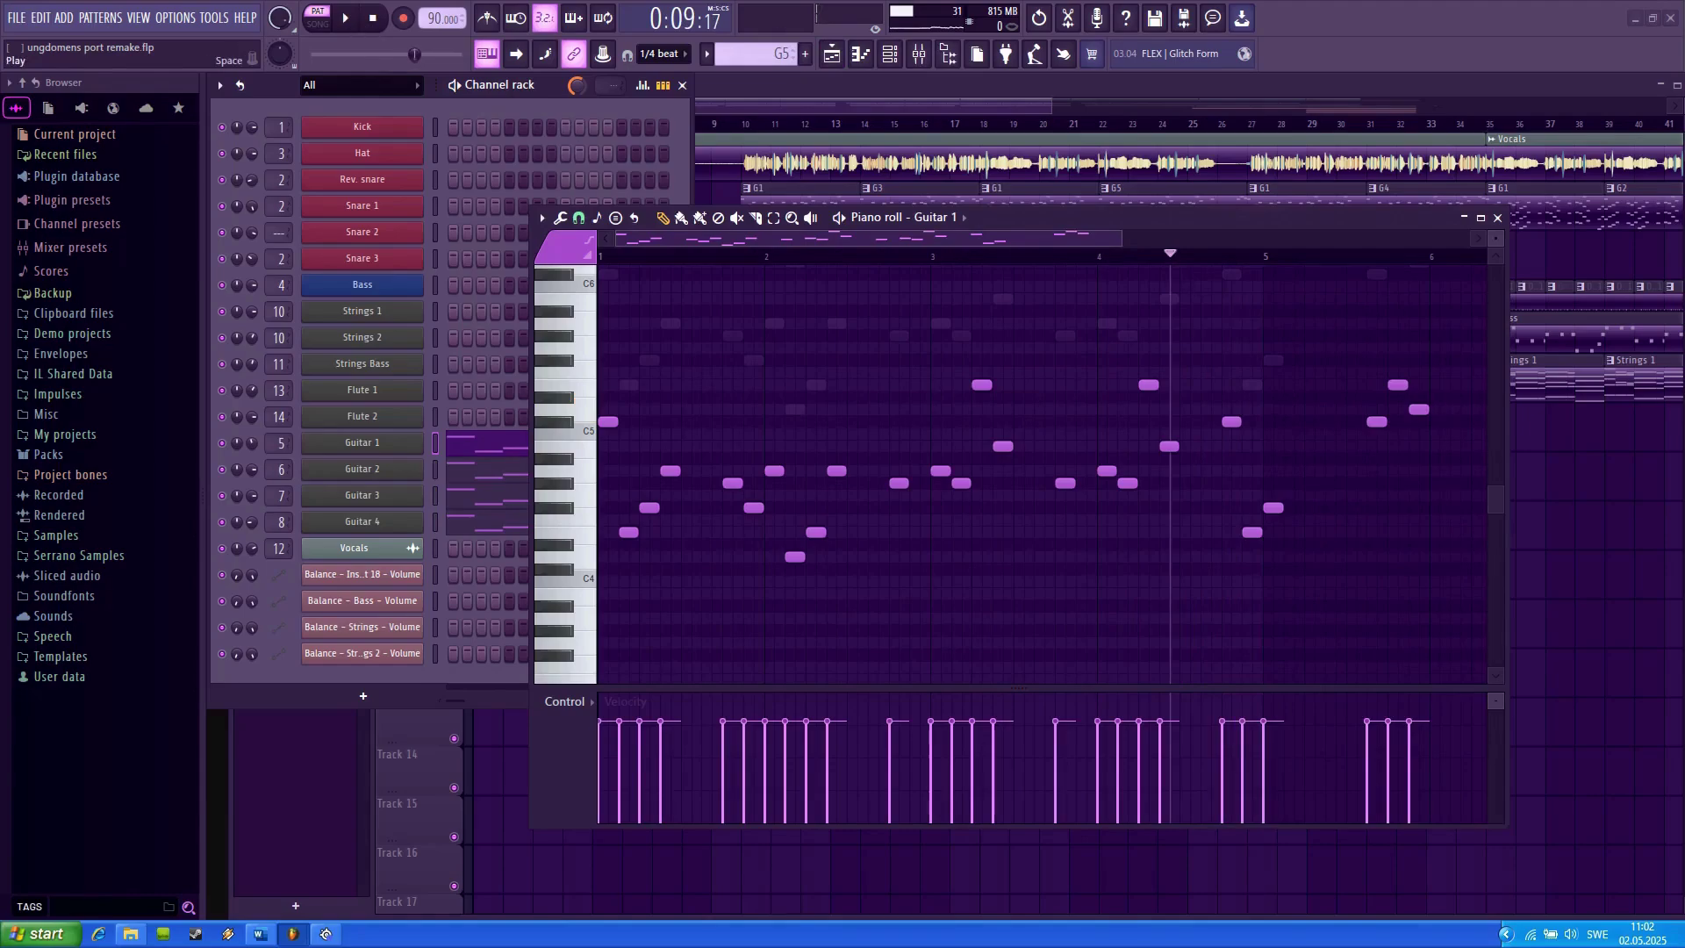
pyautogui.press('space')
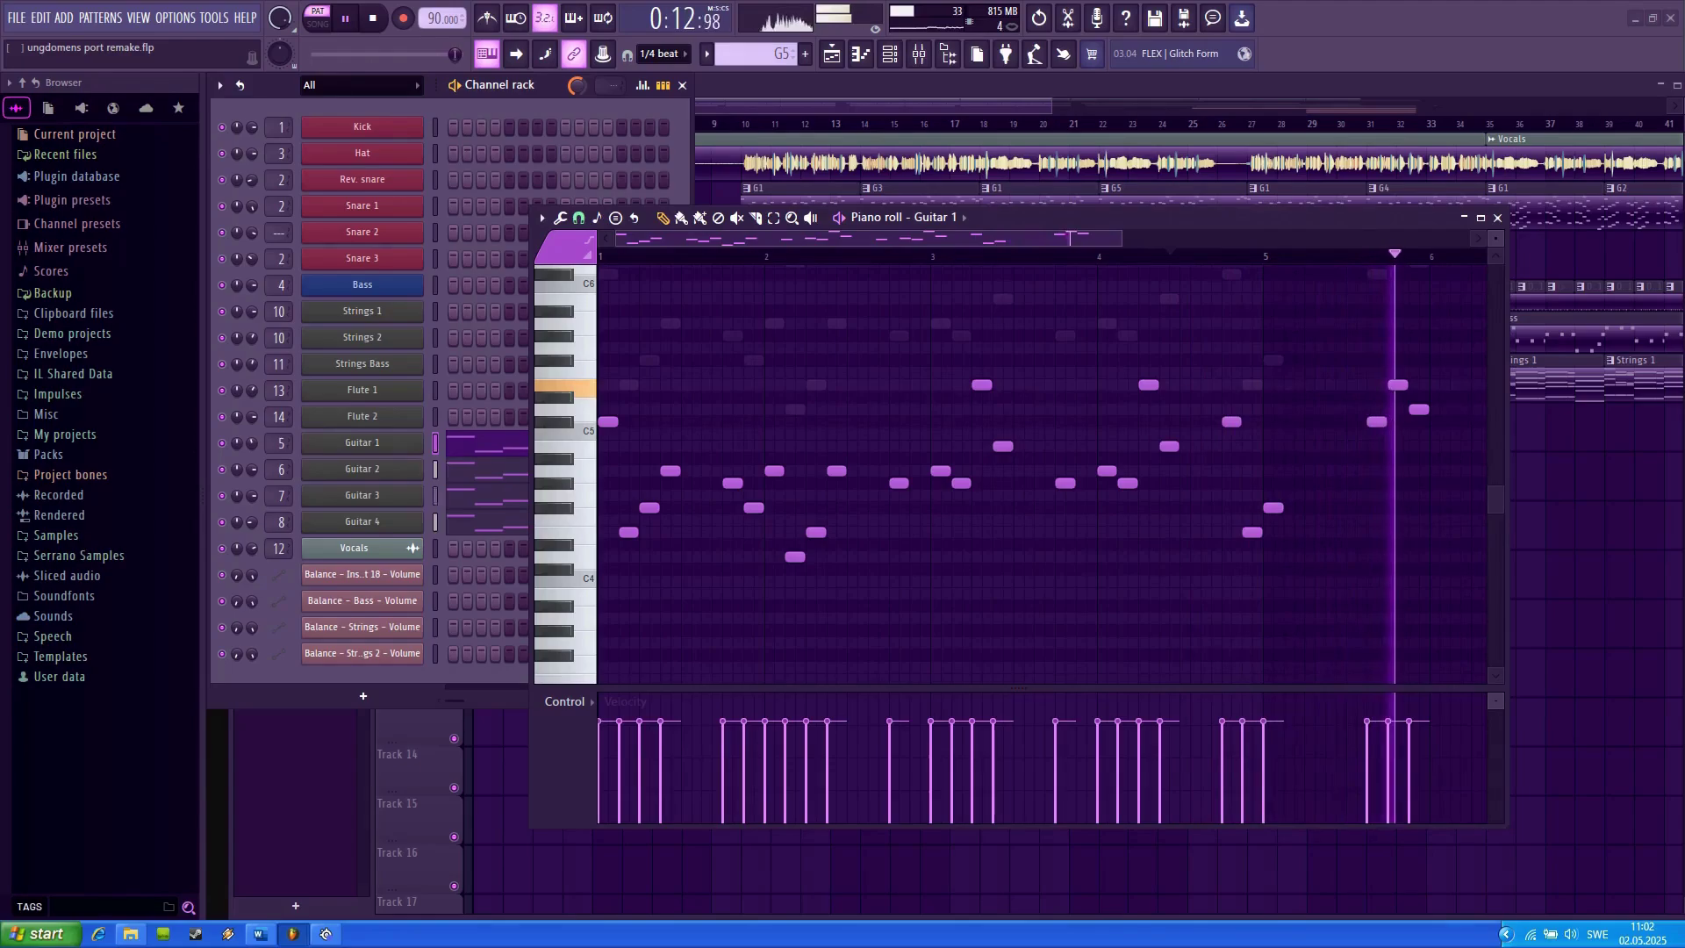
pyautogui.press('space')
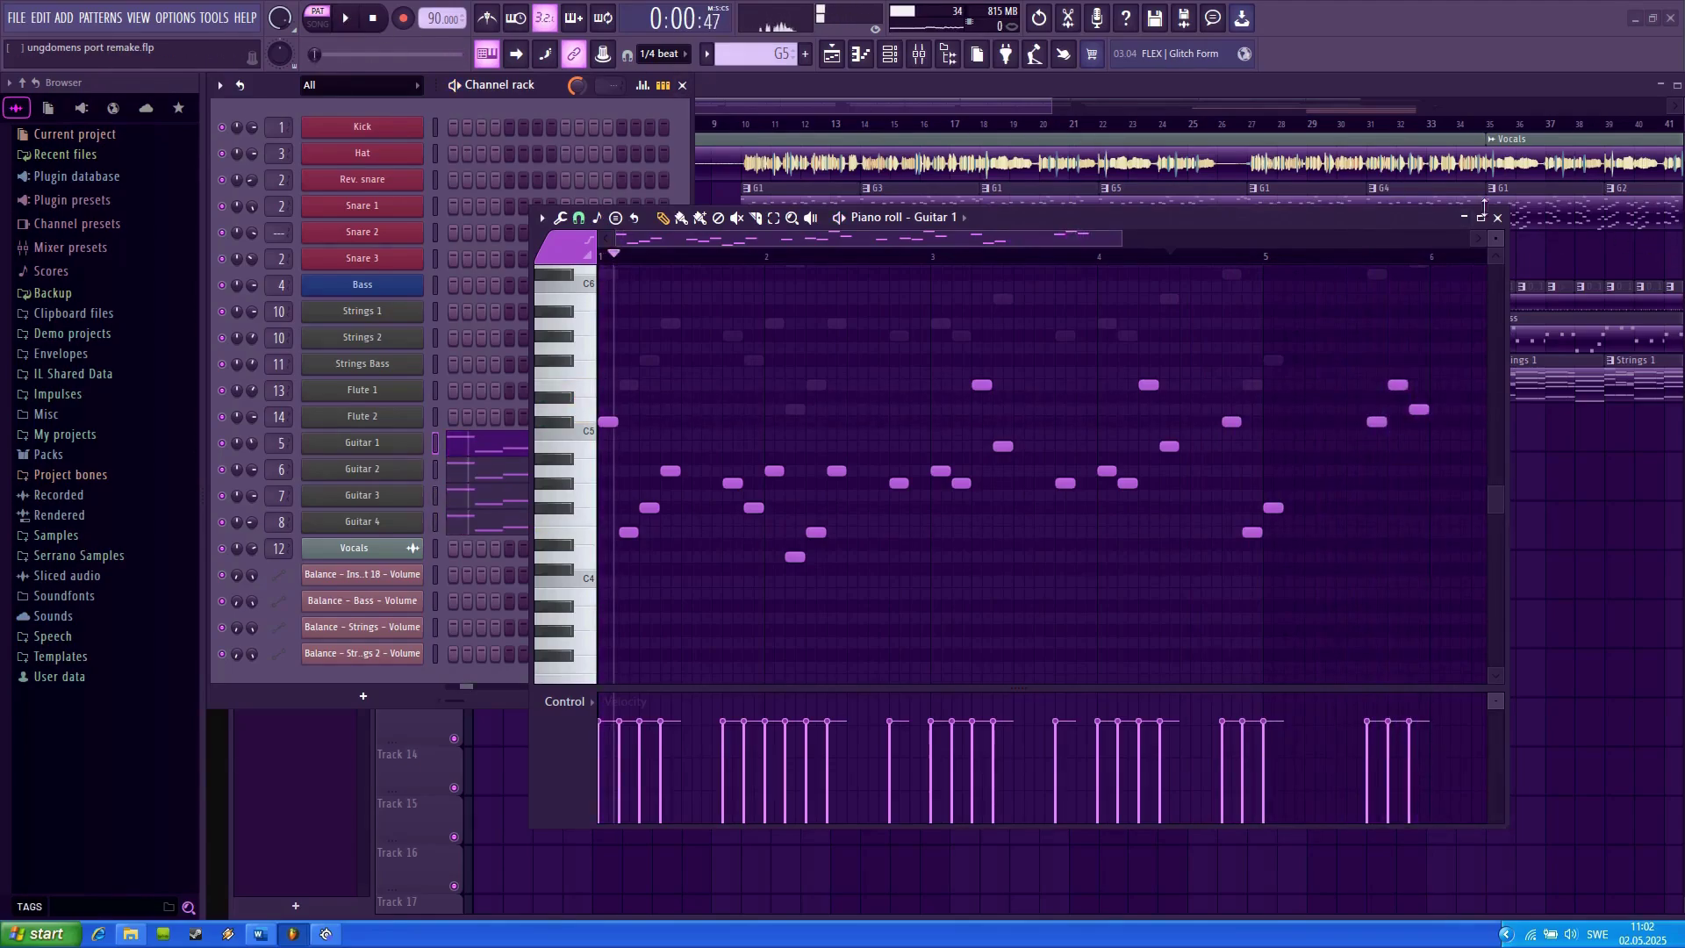
pyautogui.click(1497, 217)
# - Inspect the effect chains of the Guitar Full and Strings mixer tracks, close the mixer and return to the playlist
pyautogui.click(919, 53)
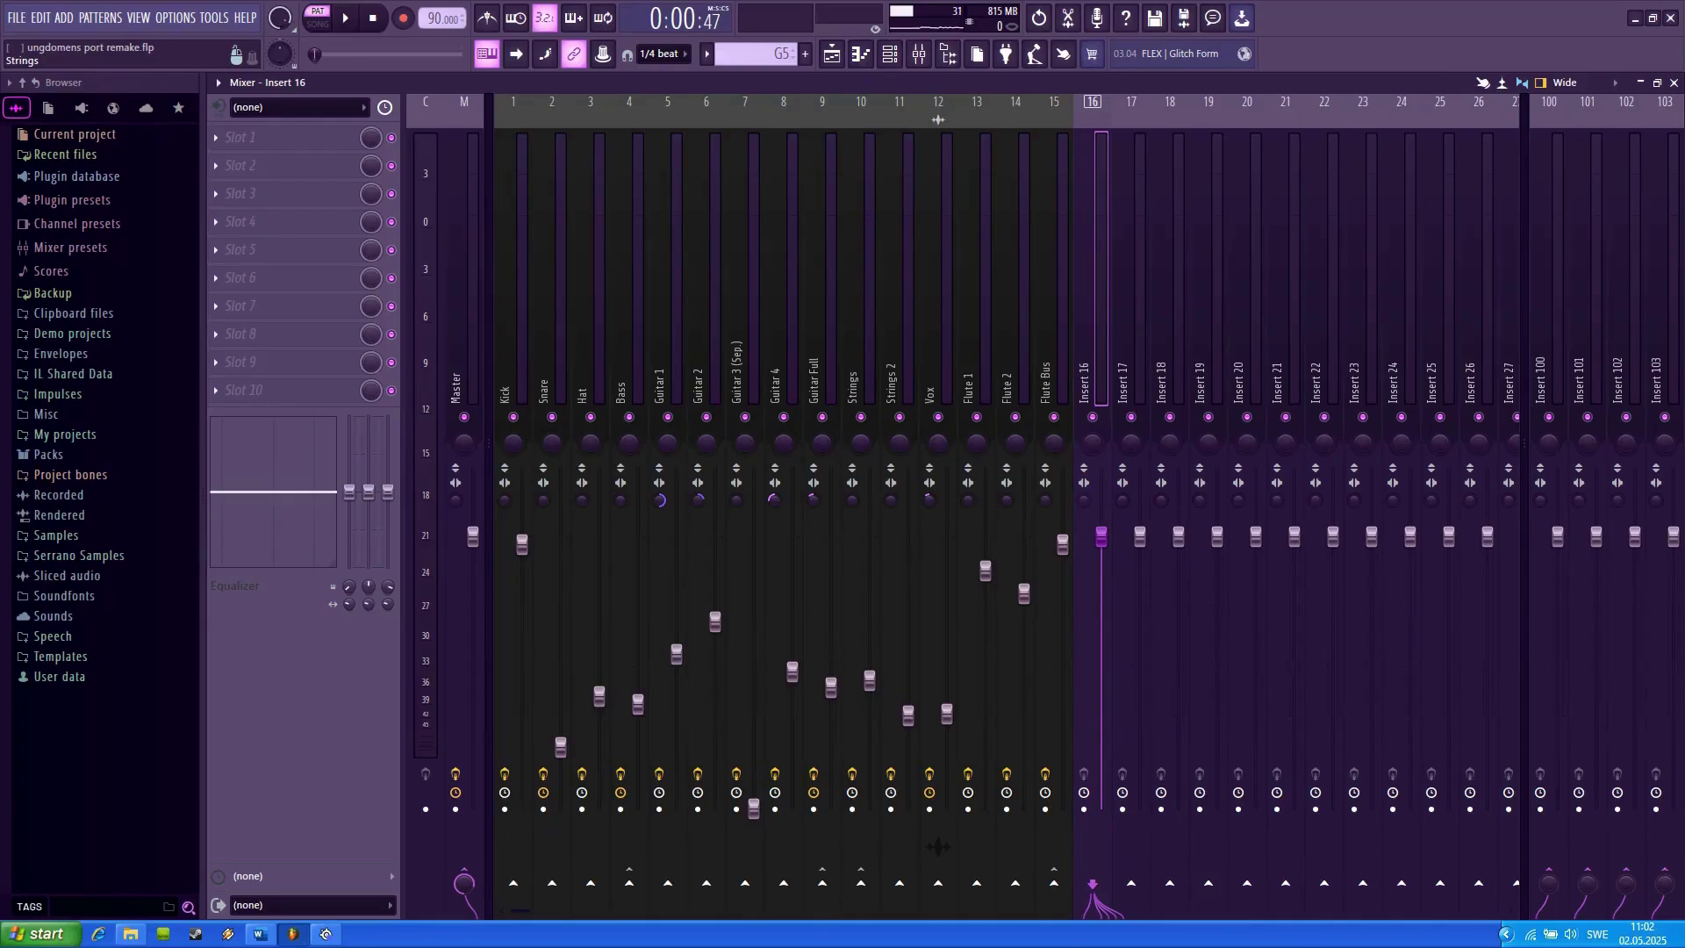
pyautogui.click(821, 351)
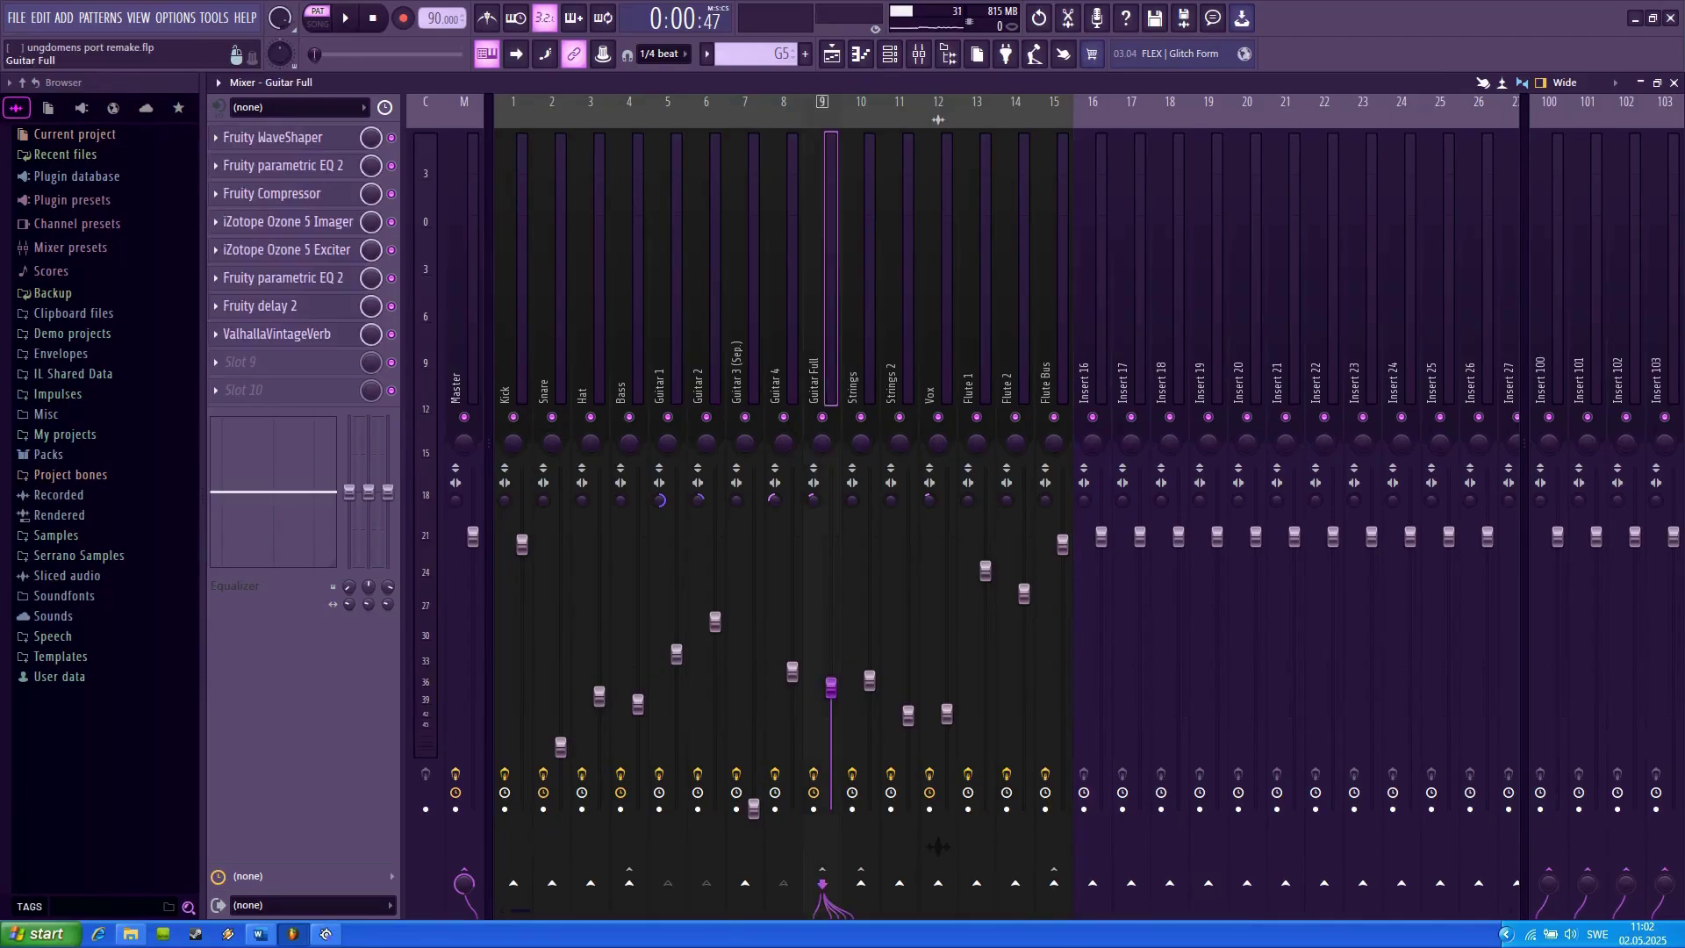
pyautogui.click(862, 275)
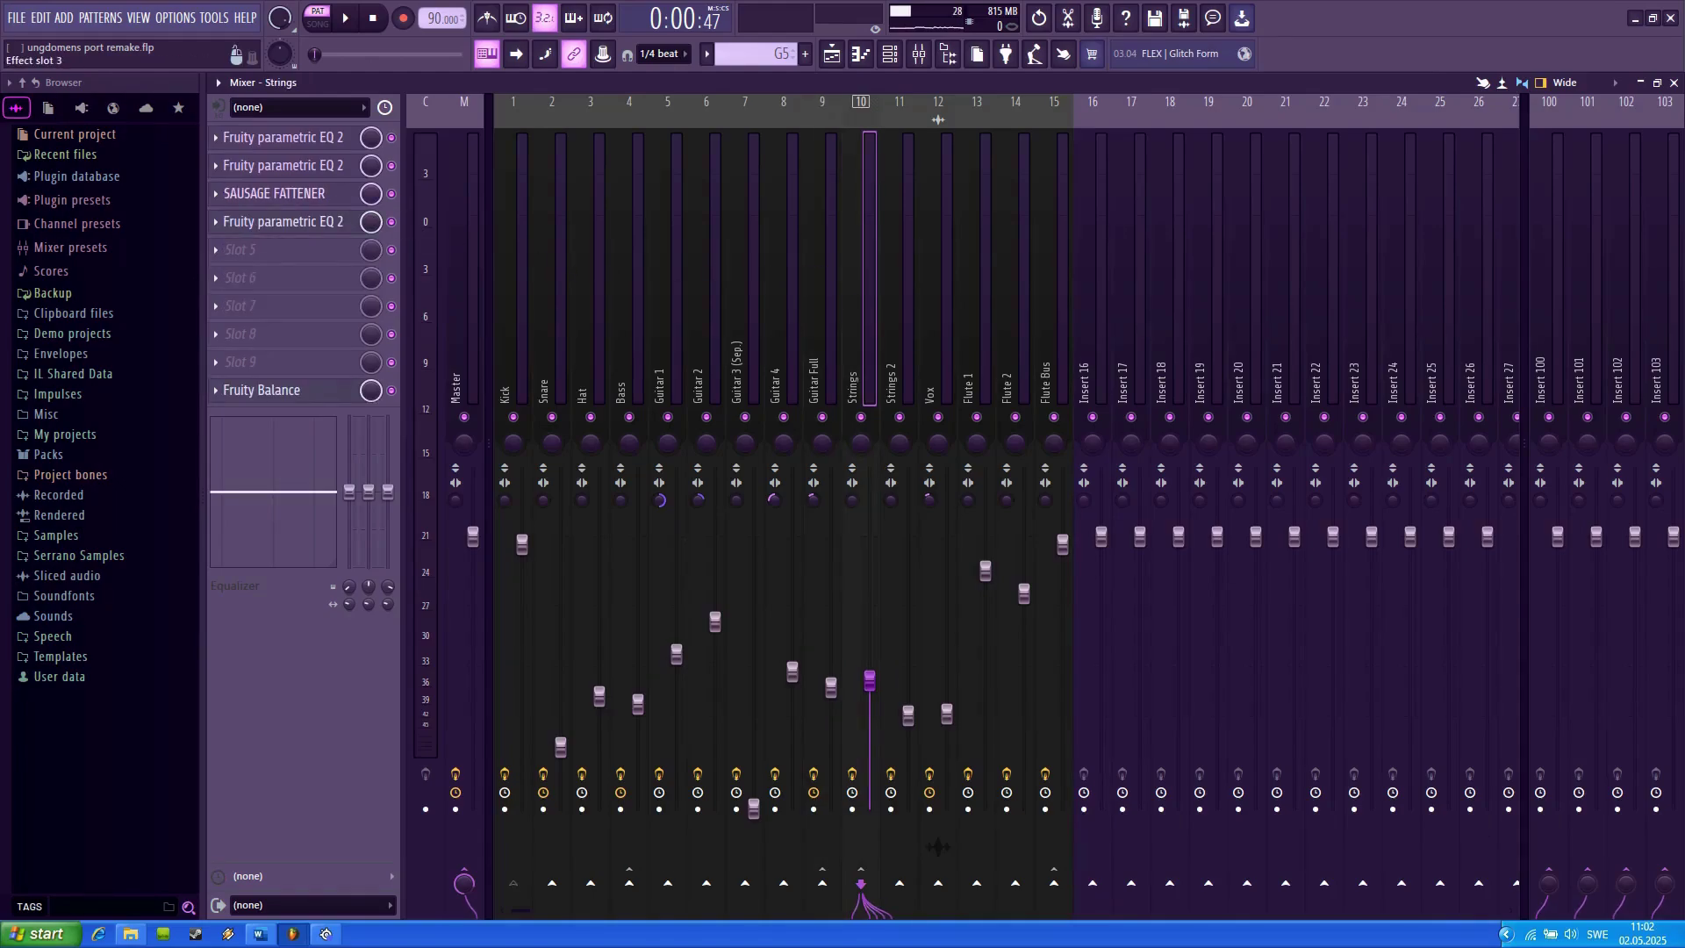
pyautogui.click(1097, 290)
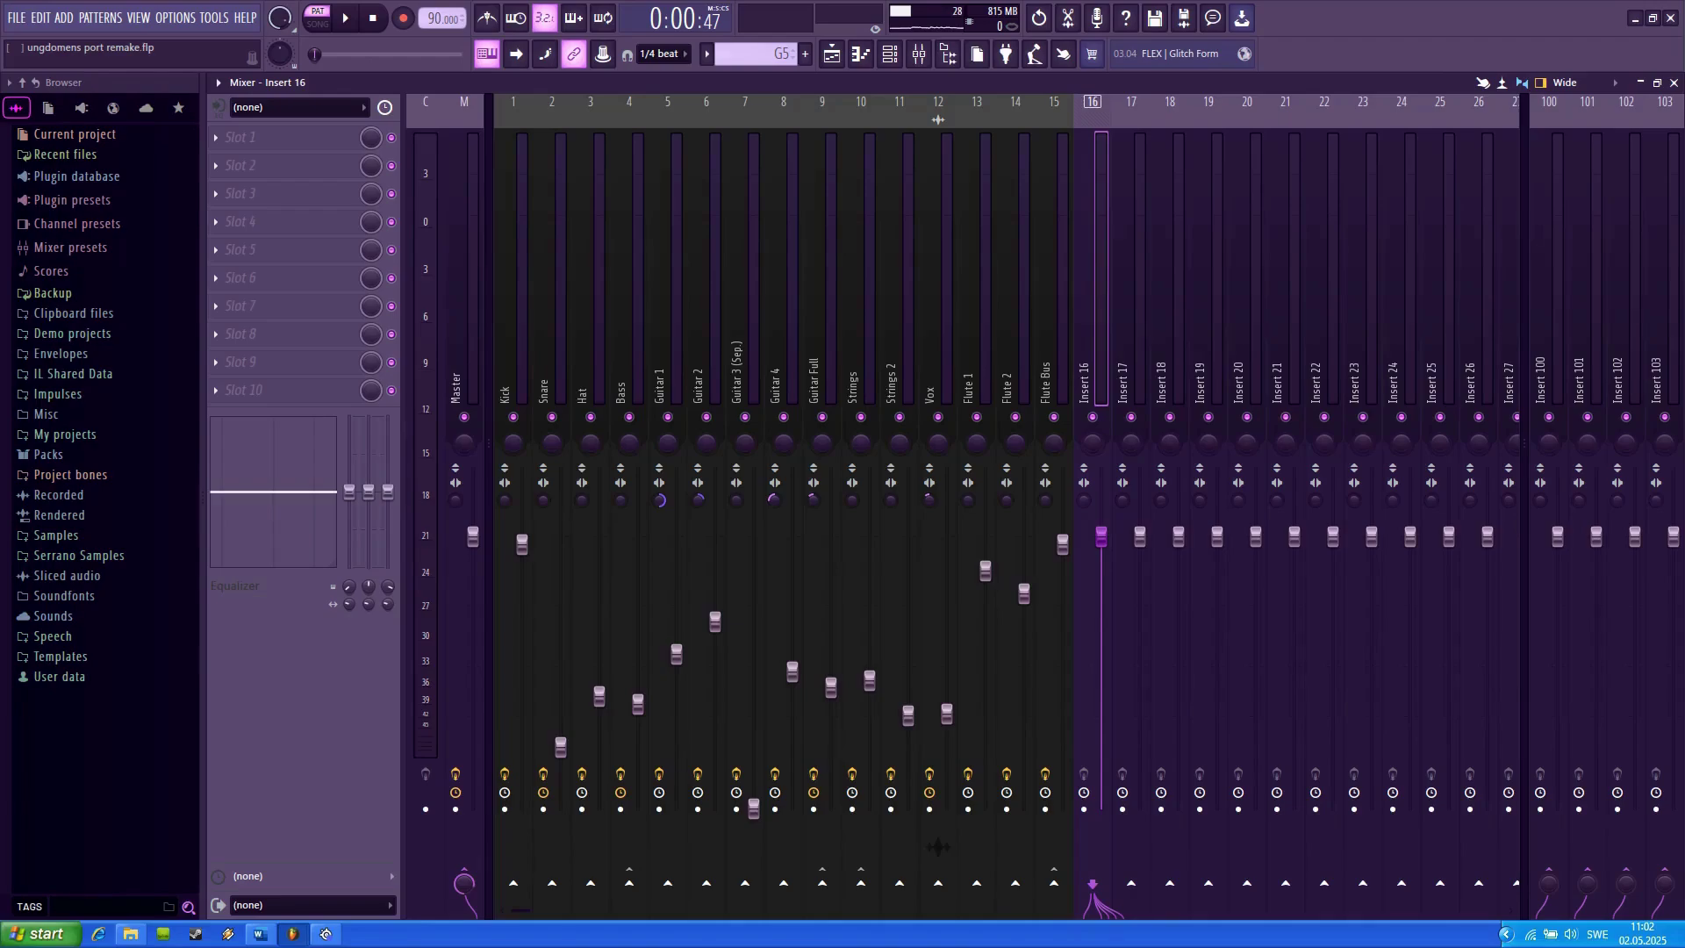
pyautogui.click(1674, 82)
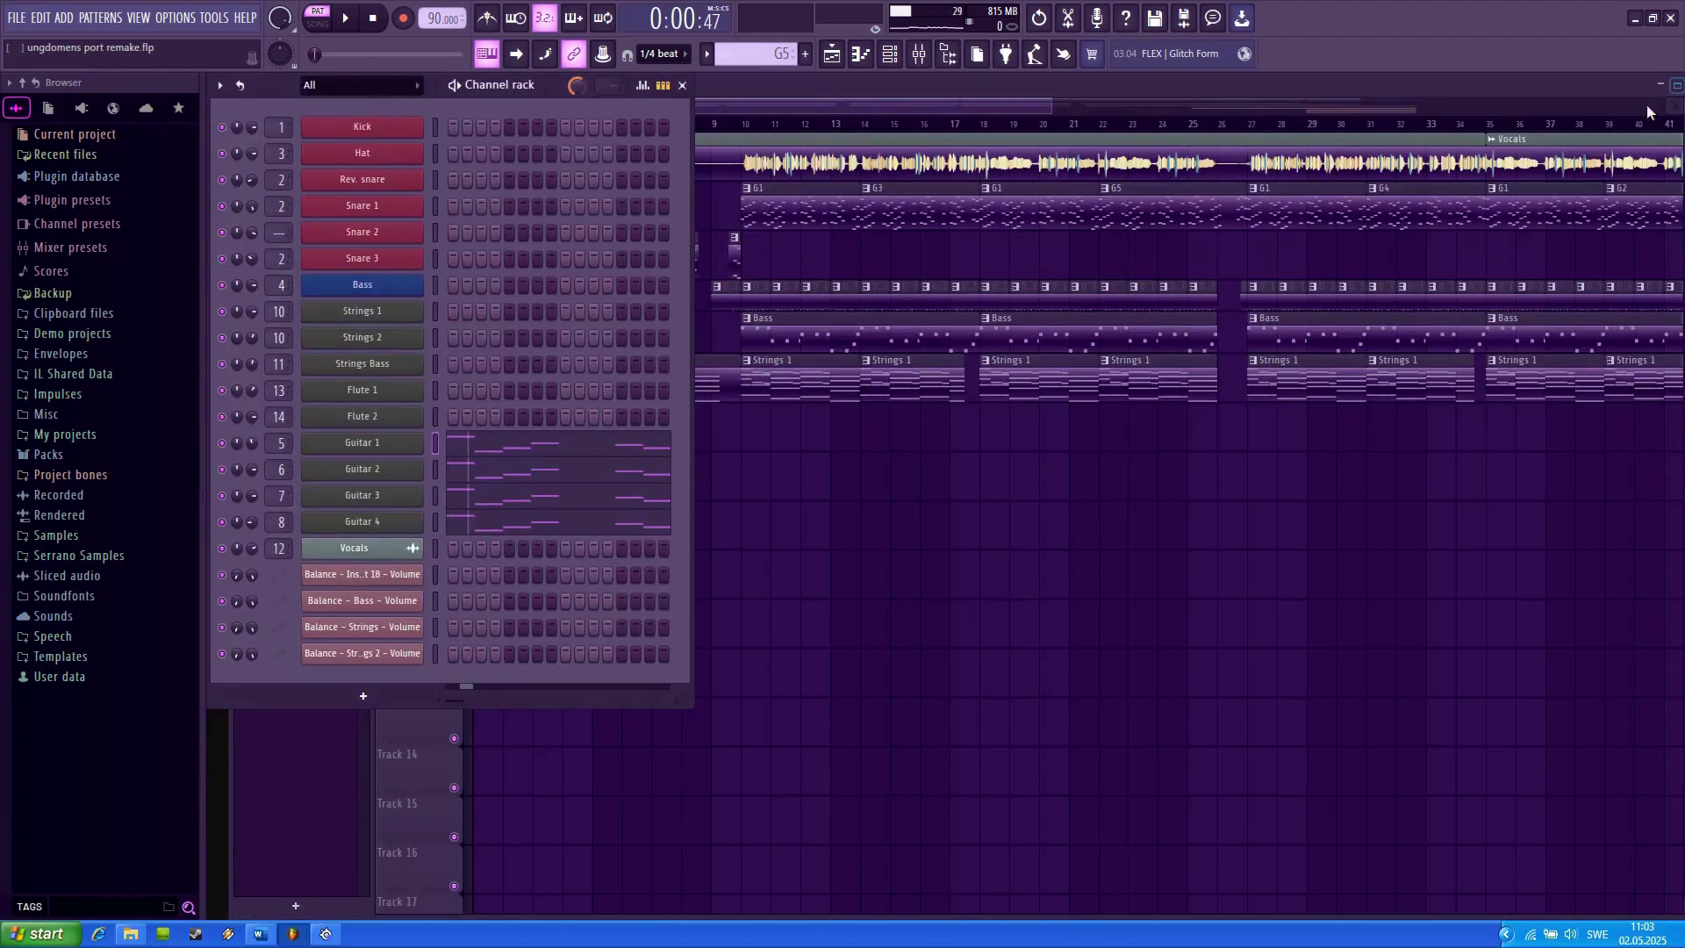
pyautogui.click(979, 125)
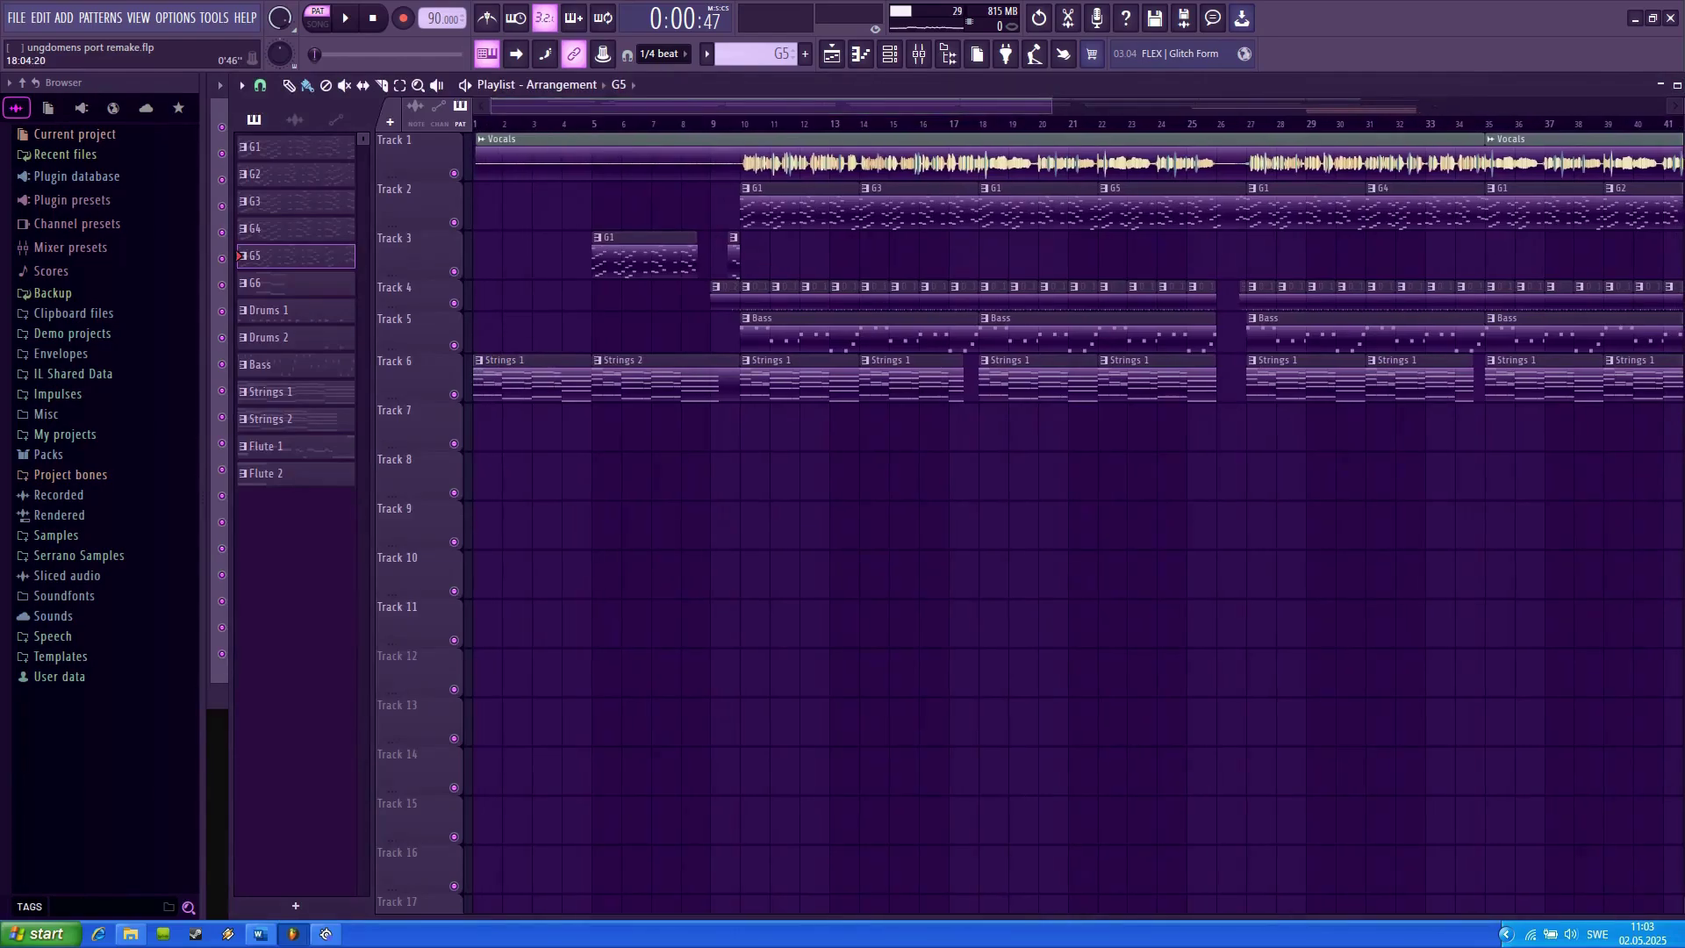
# - Open the channel rack, select pattern Drums 1, and audition the Snare 2 and Snare 1 channels
pyautogui.click(890, 54)
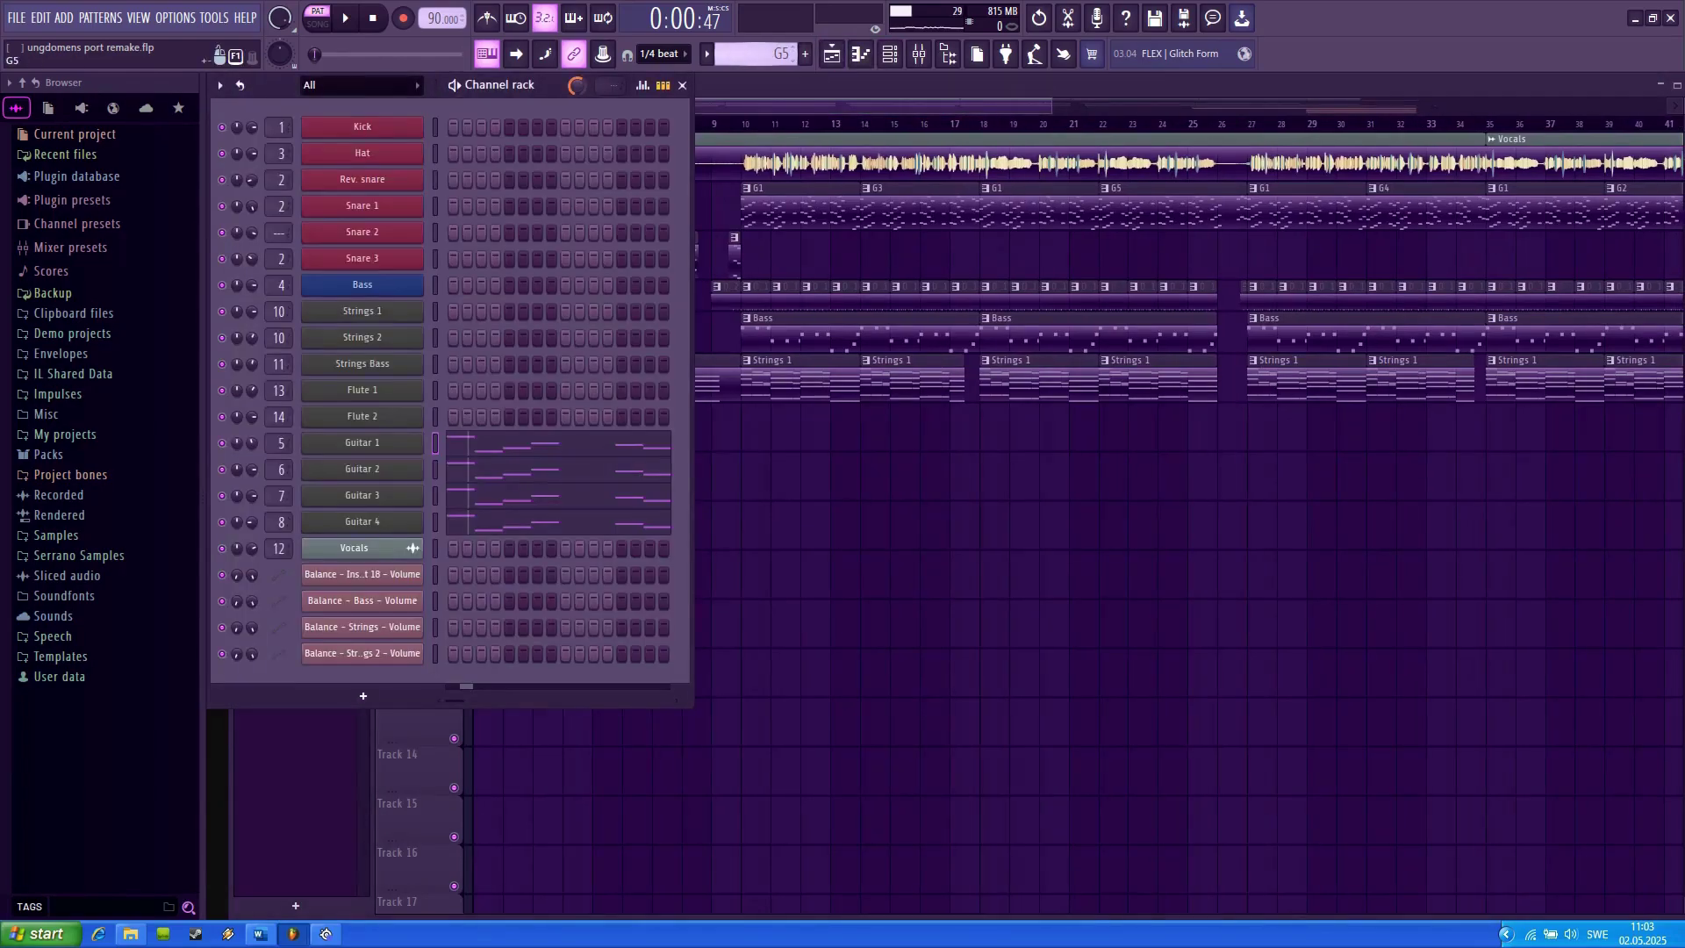
pyautogui.scroll(-1, 754, 54)
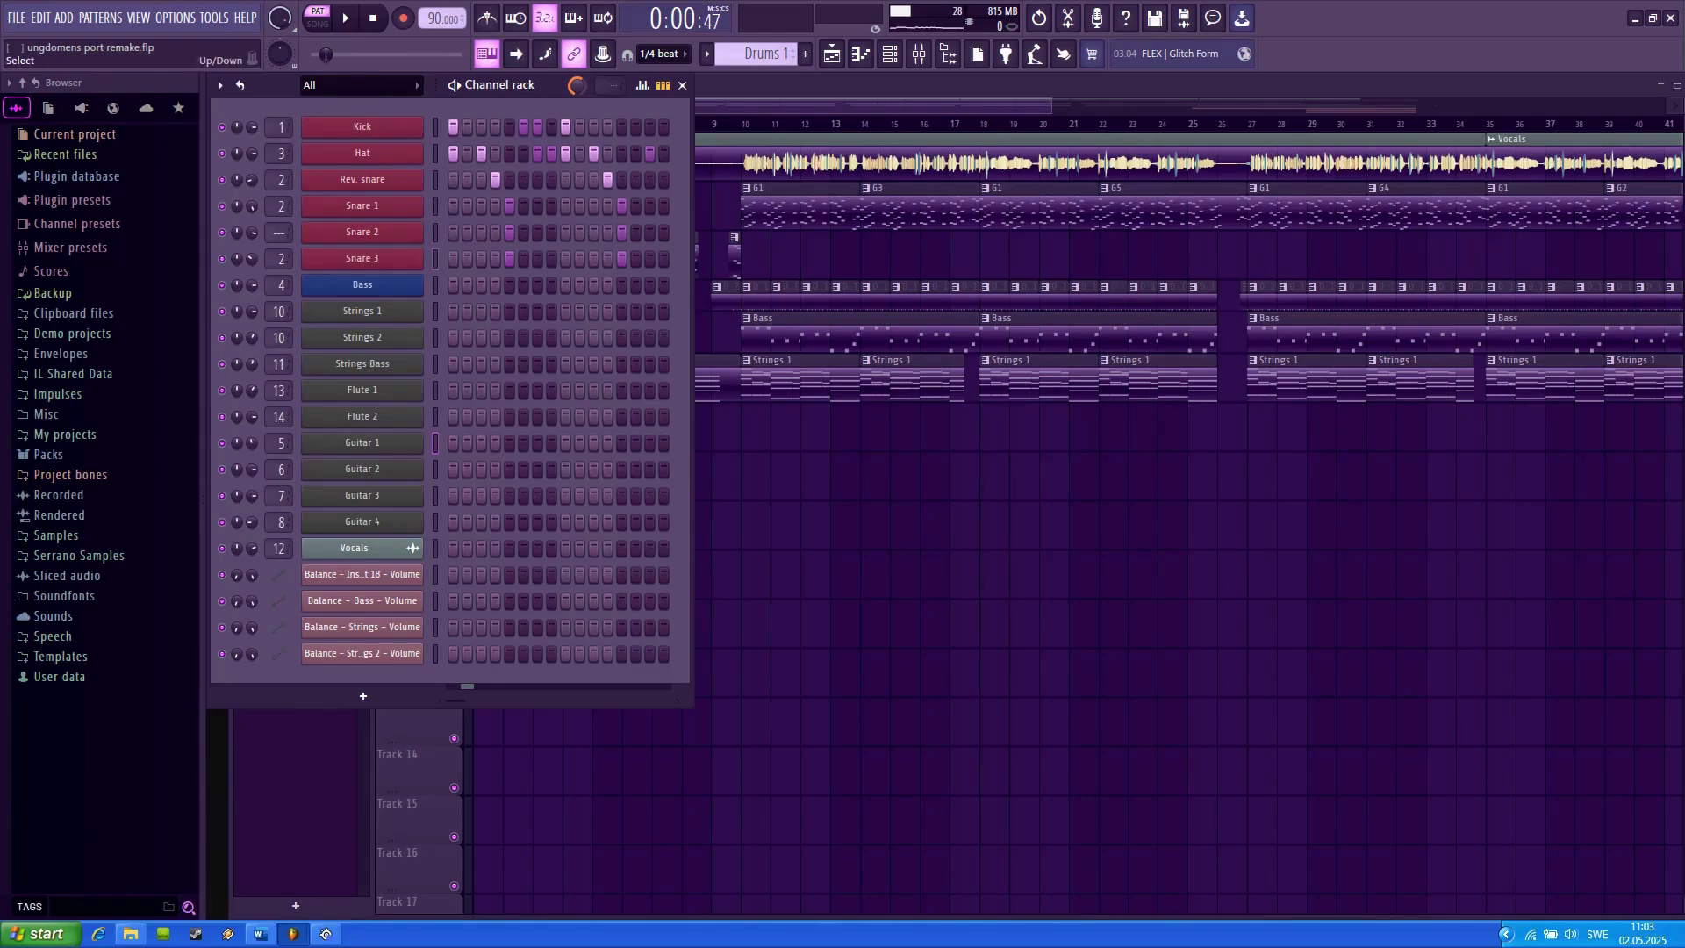
pyautogui.press('z')
pyautogui.click(435, 233)
pyautogui.press('z')
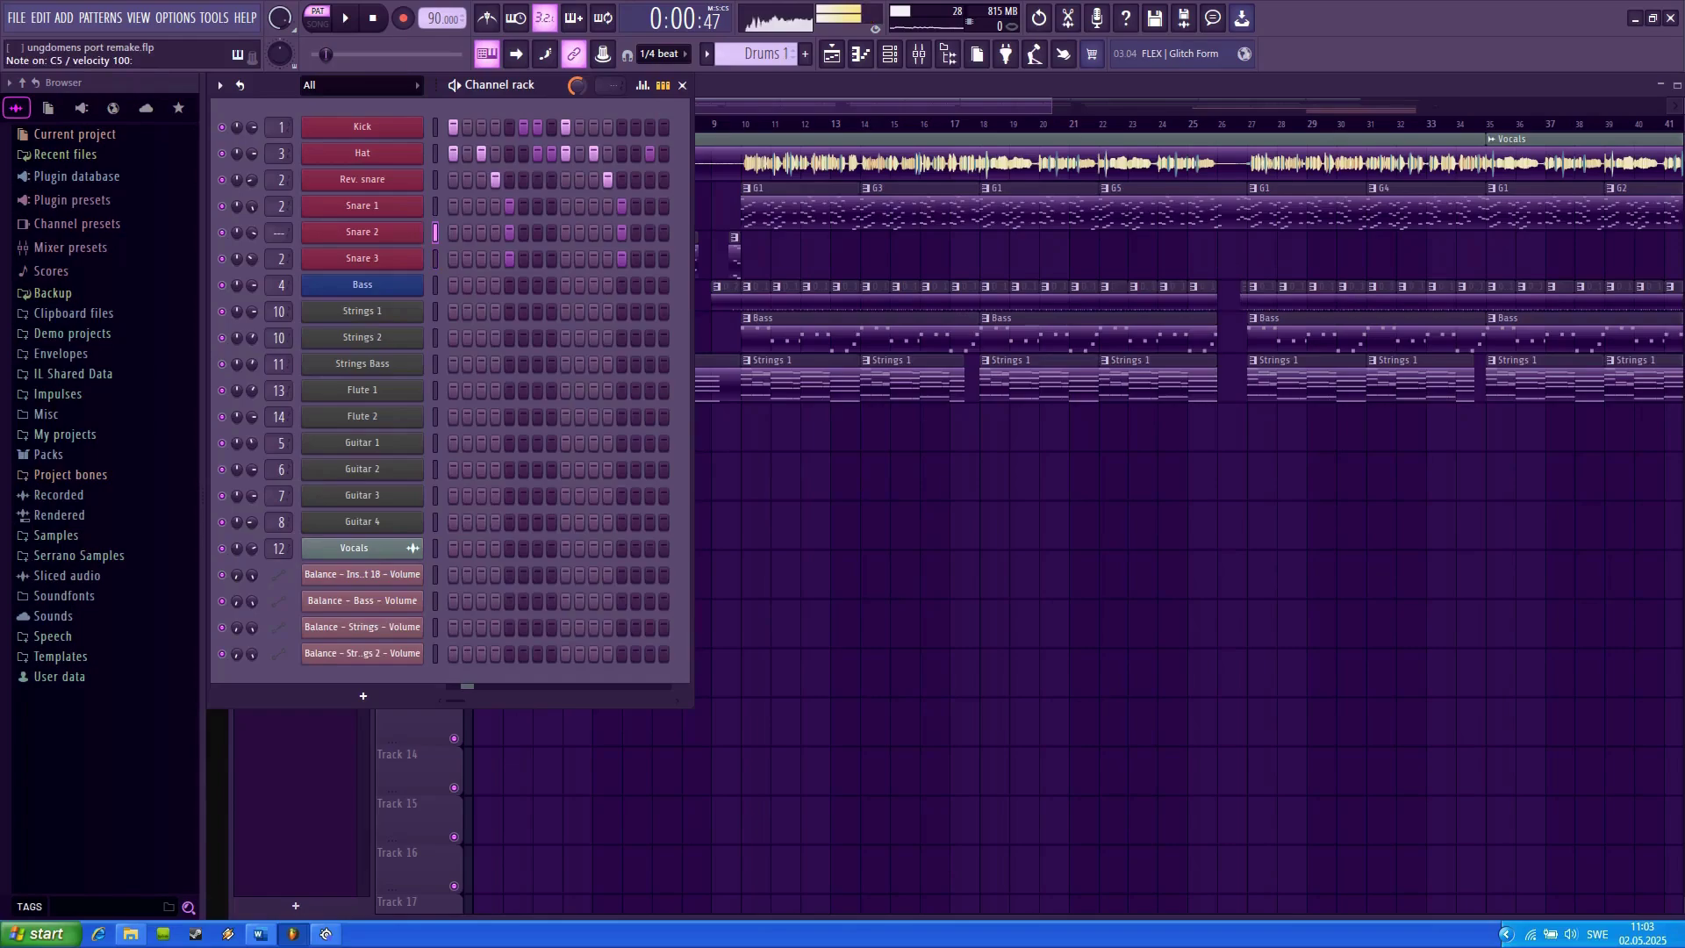
pyautogui.click(434, 207)
pyautogui.press('z')
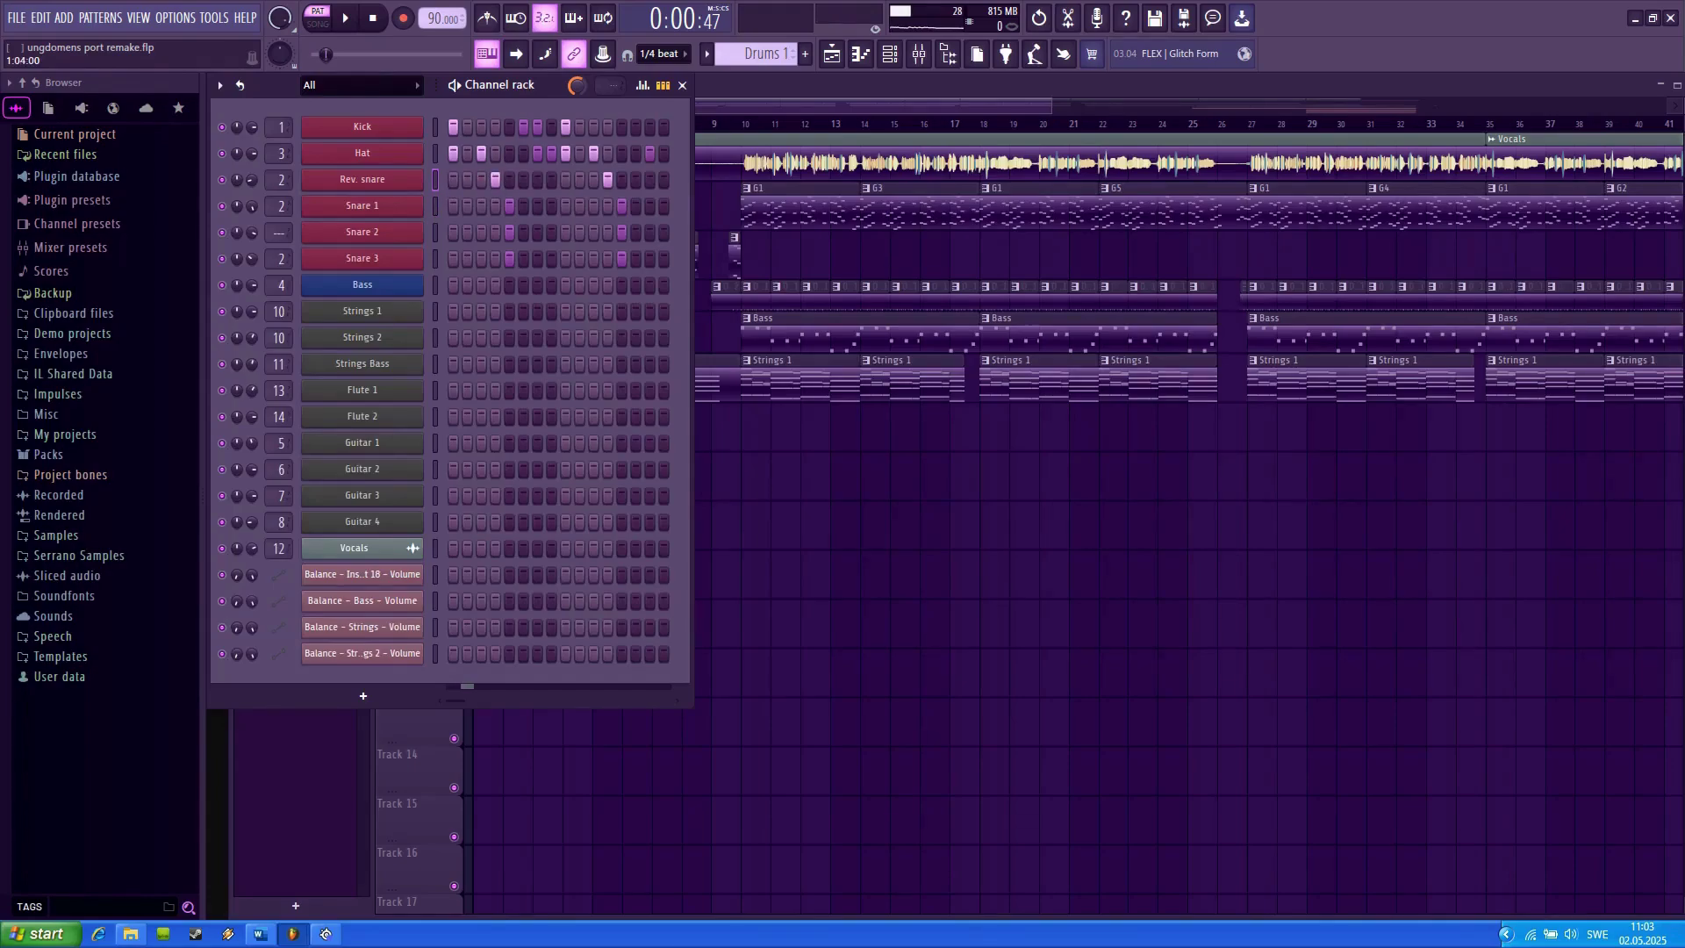
# - Audition the Rev. snare, Hat and Kick channels, and play pattern Drums 1
pyautogui.press('z')
pyautogui.click(434, 154)
pyautogui.press('z')
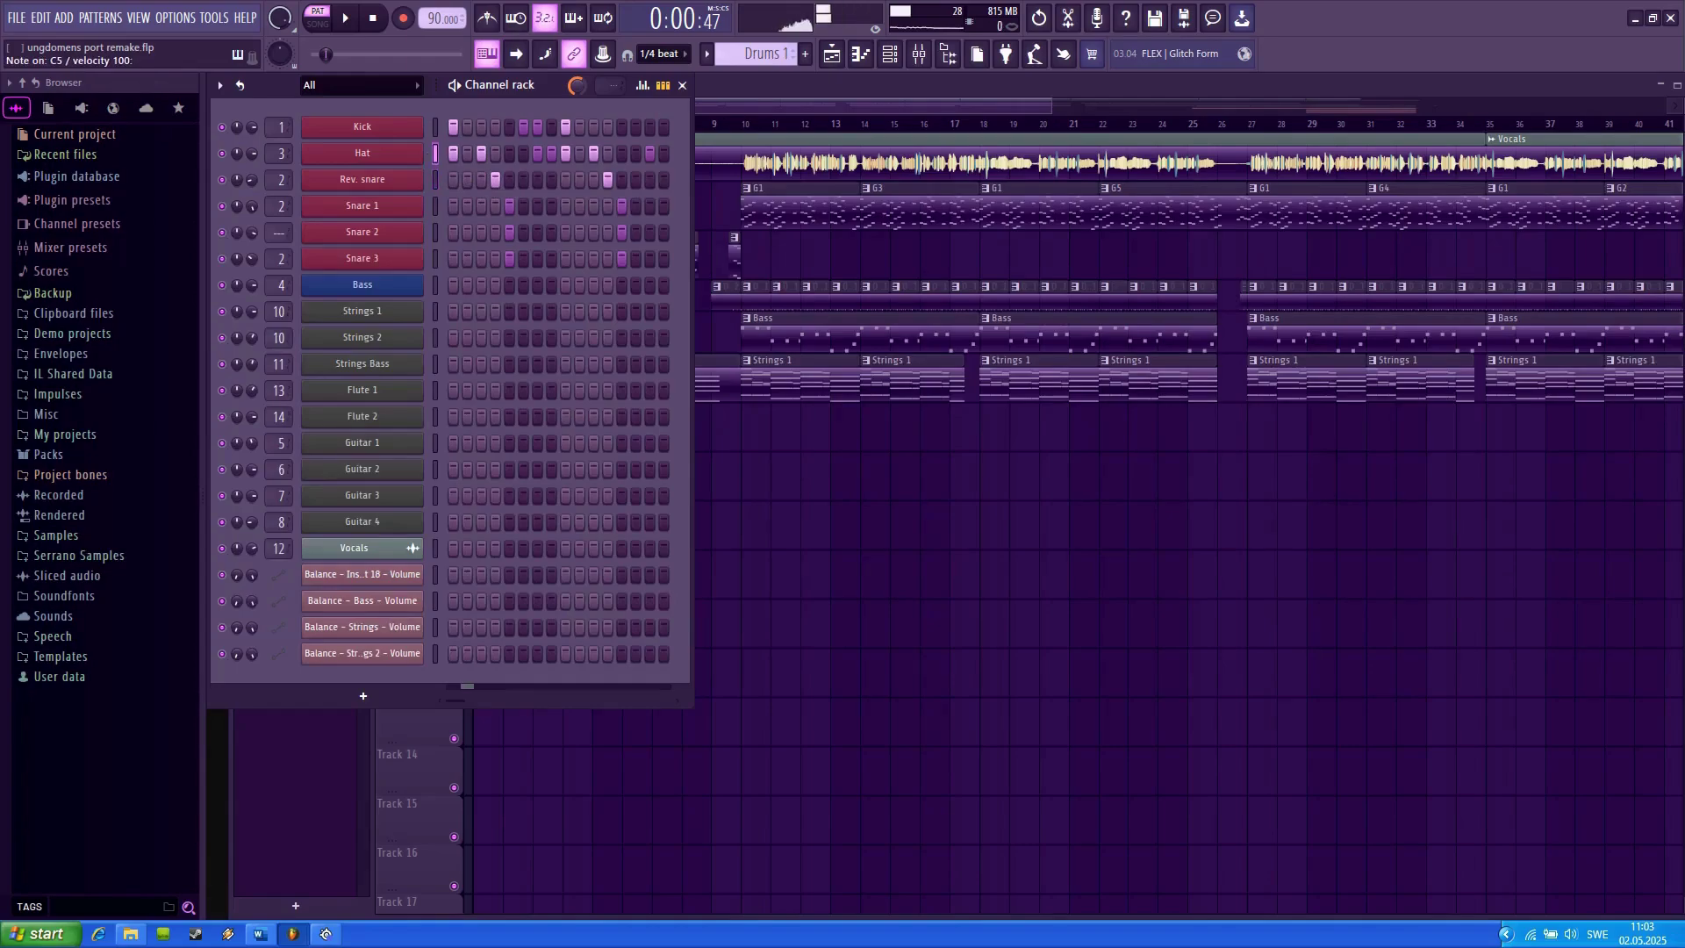
pyautogui.press('Up')
pyautogui.press('z')
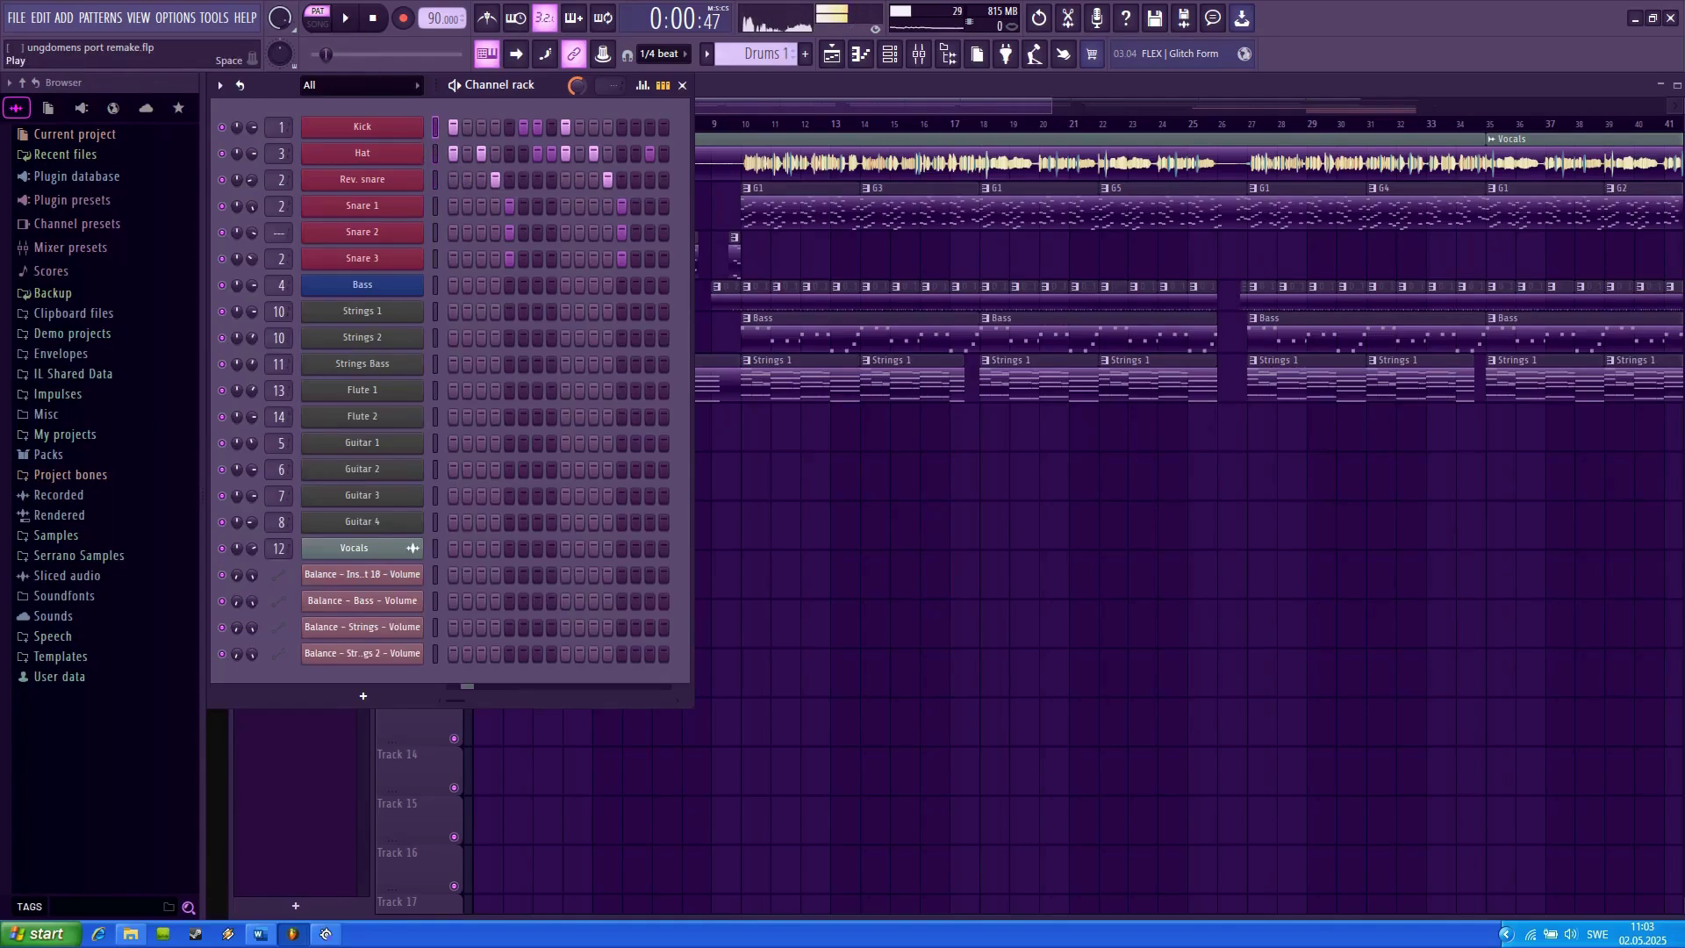
pyautogui.press('space')
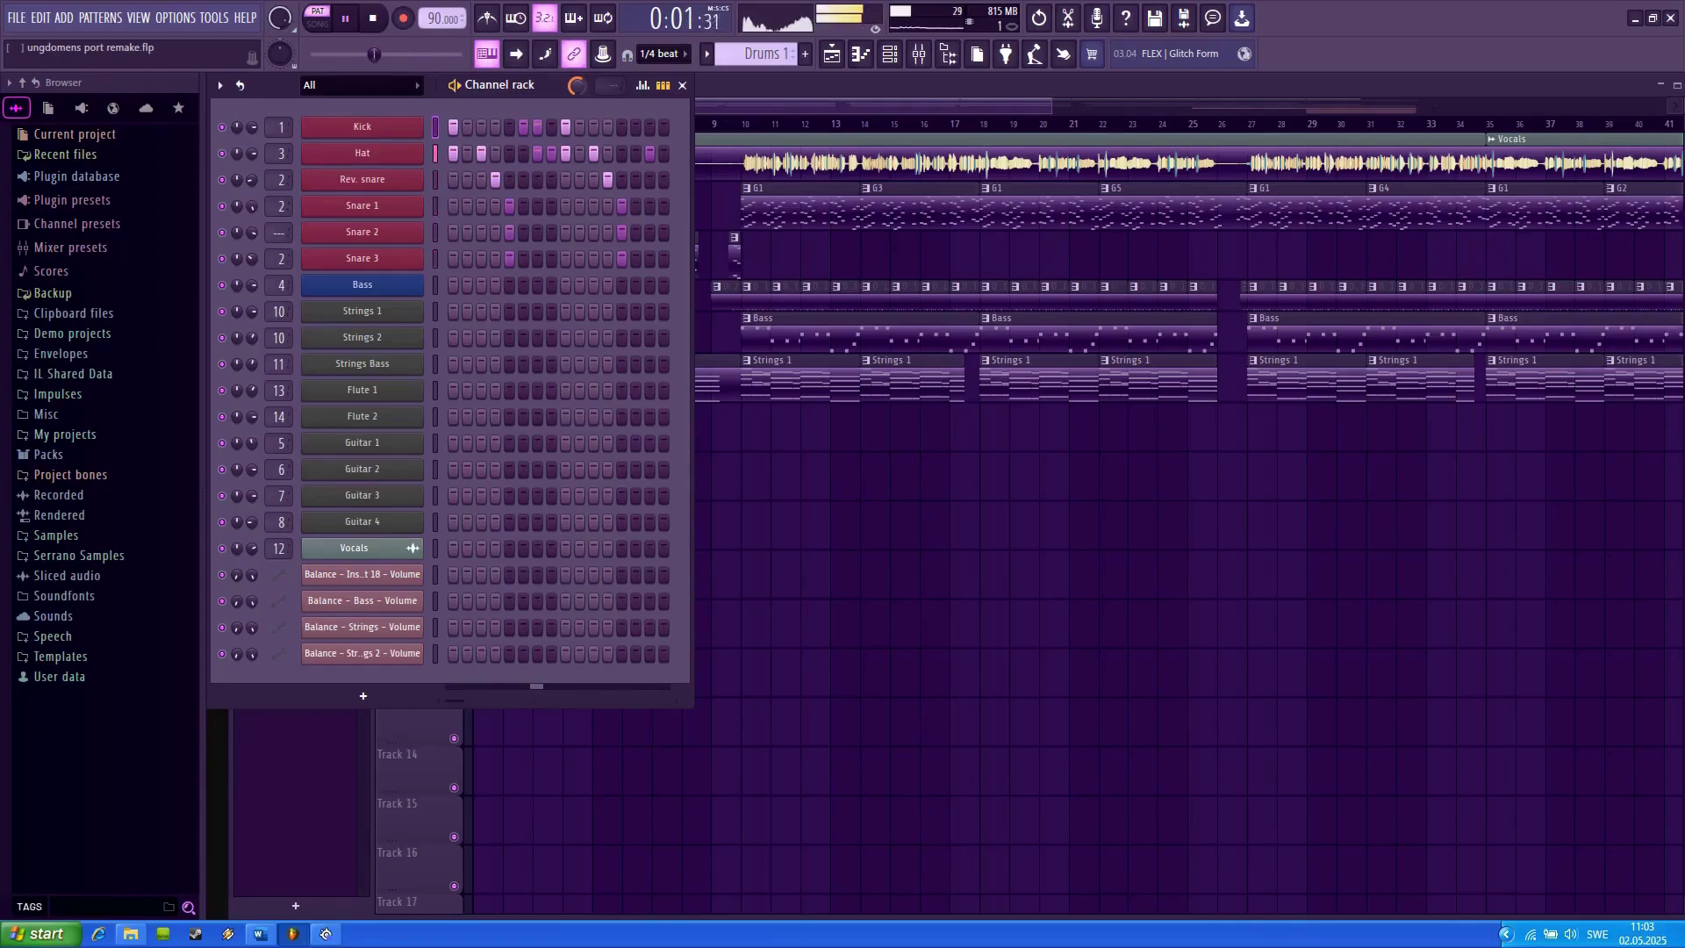
pyautogui.press('space')
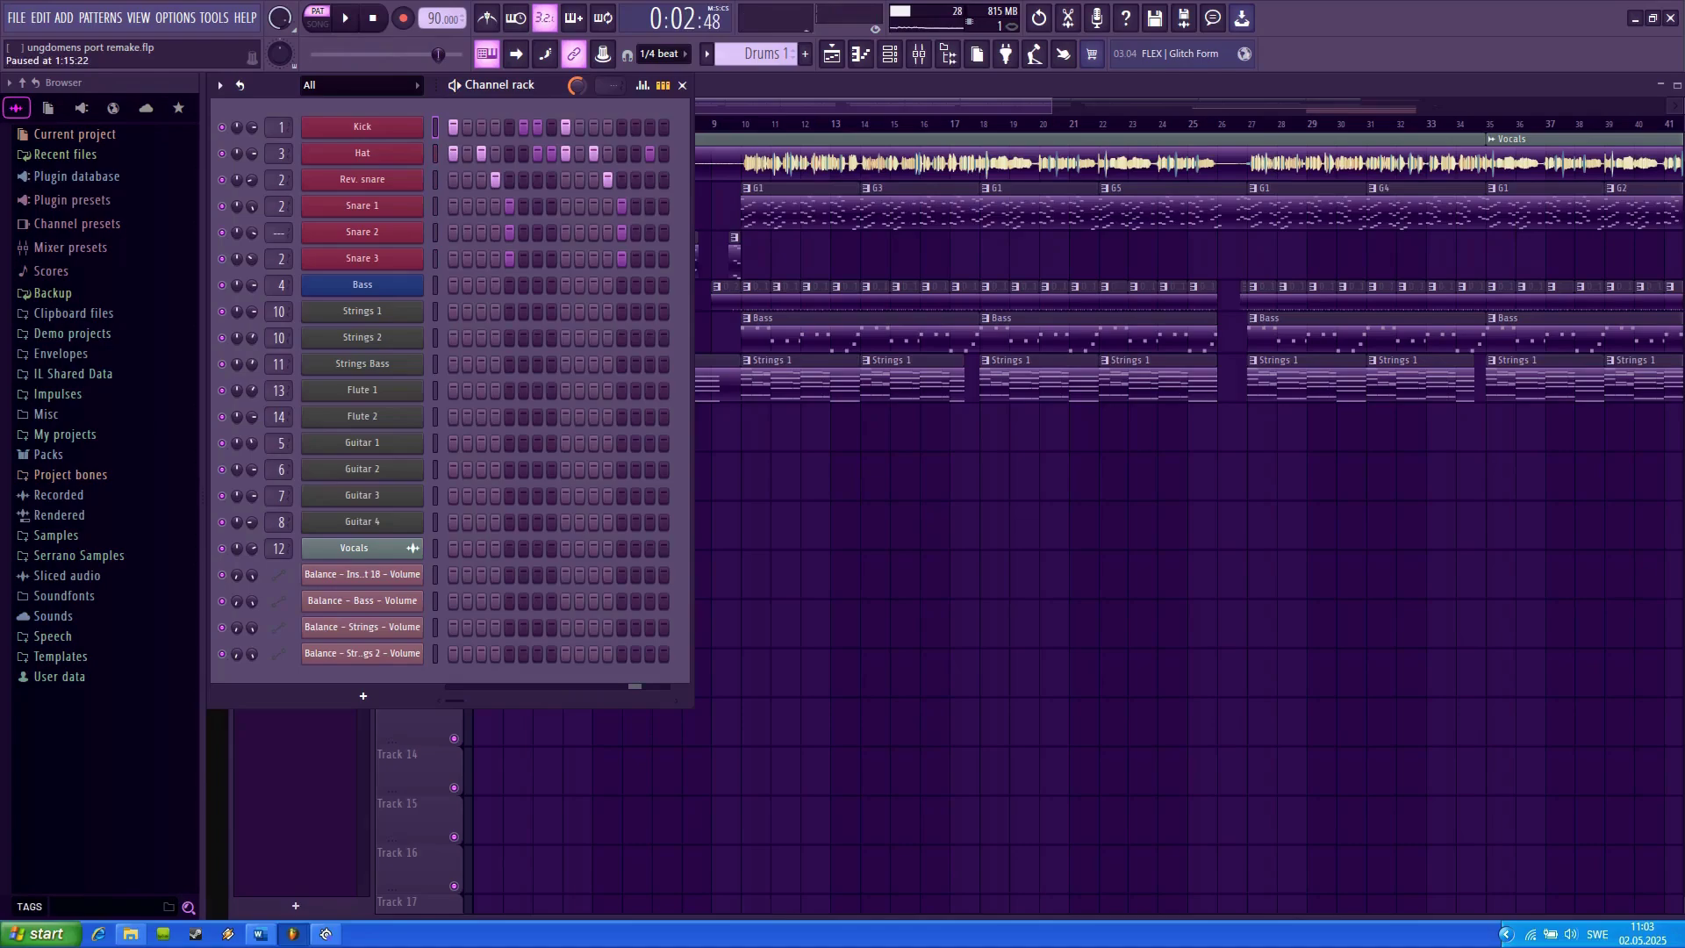
# - Switch to pattern Drums 2 and play it briefly
pyautogui.click(707, 54)
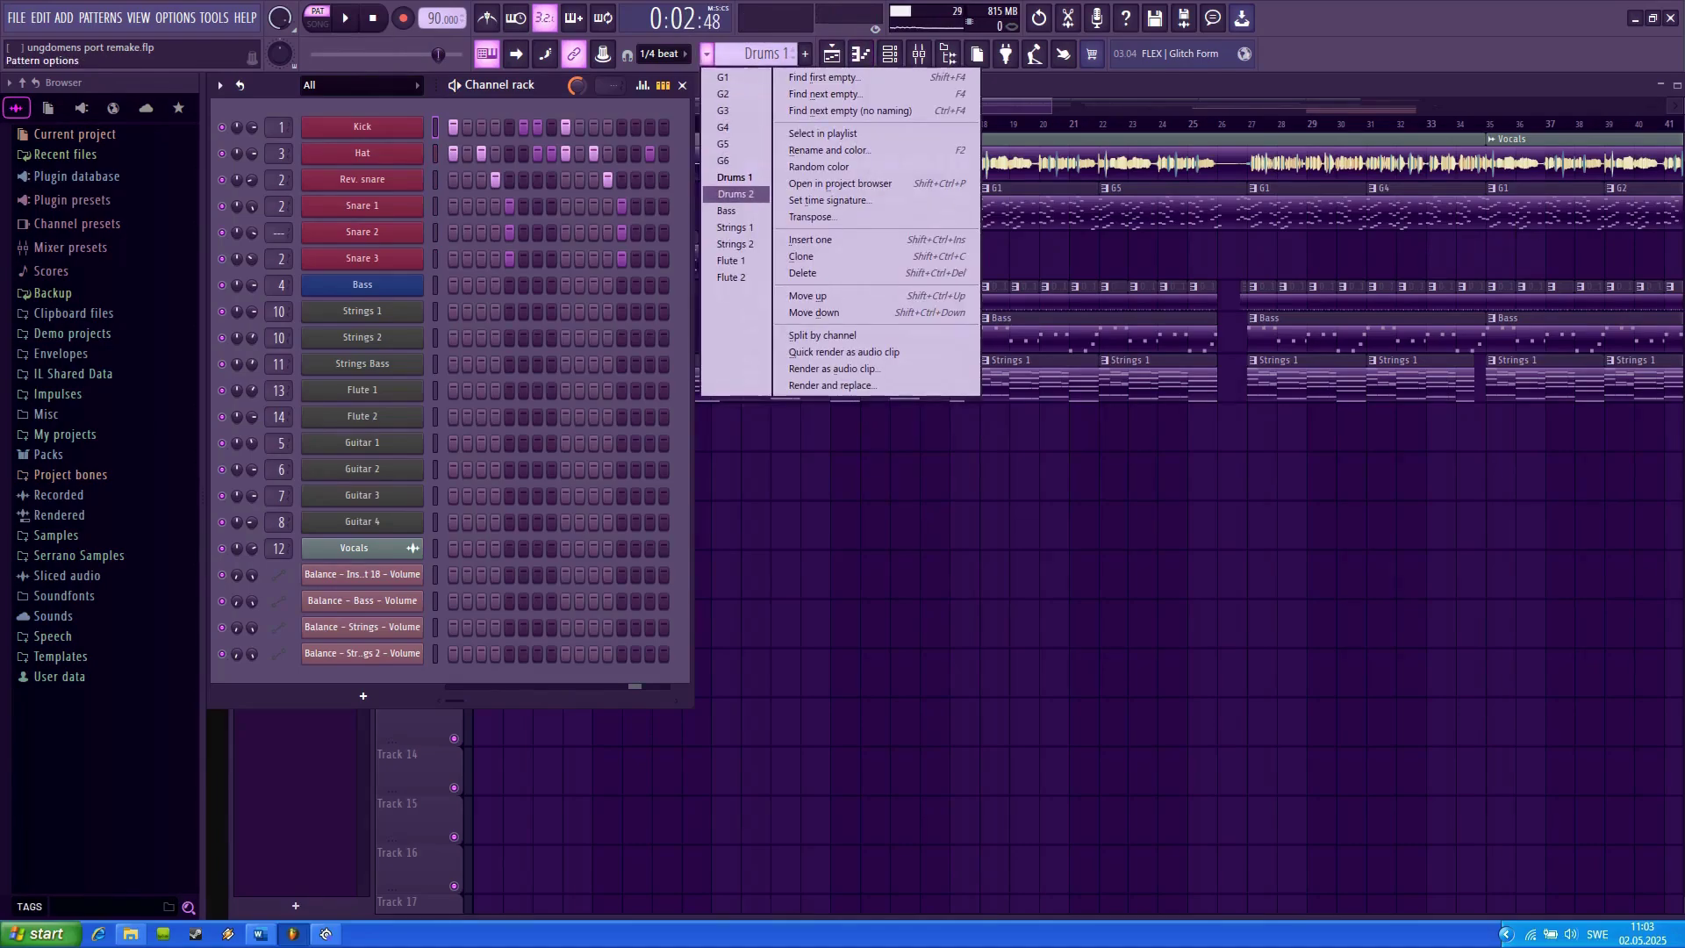
pyautogui.click(735, 194)
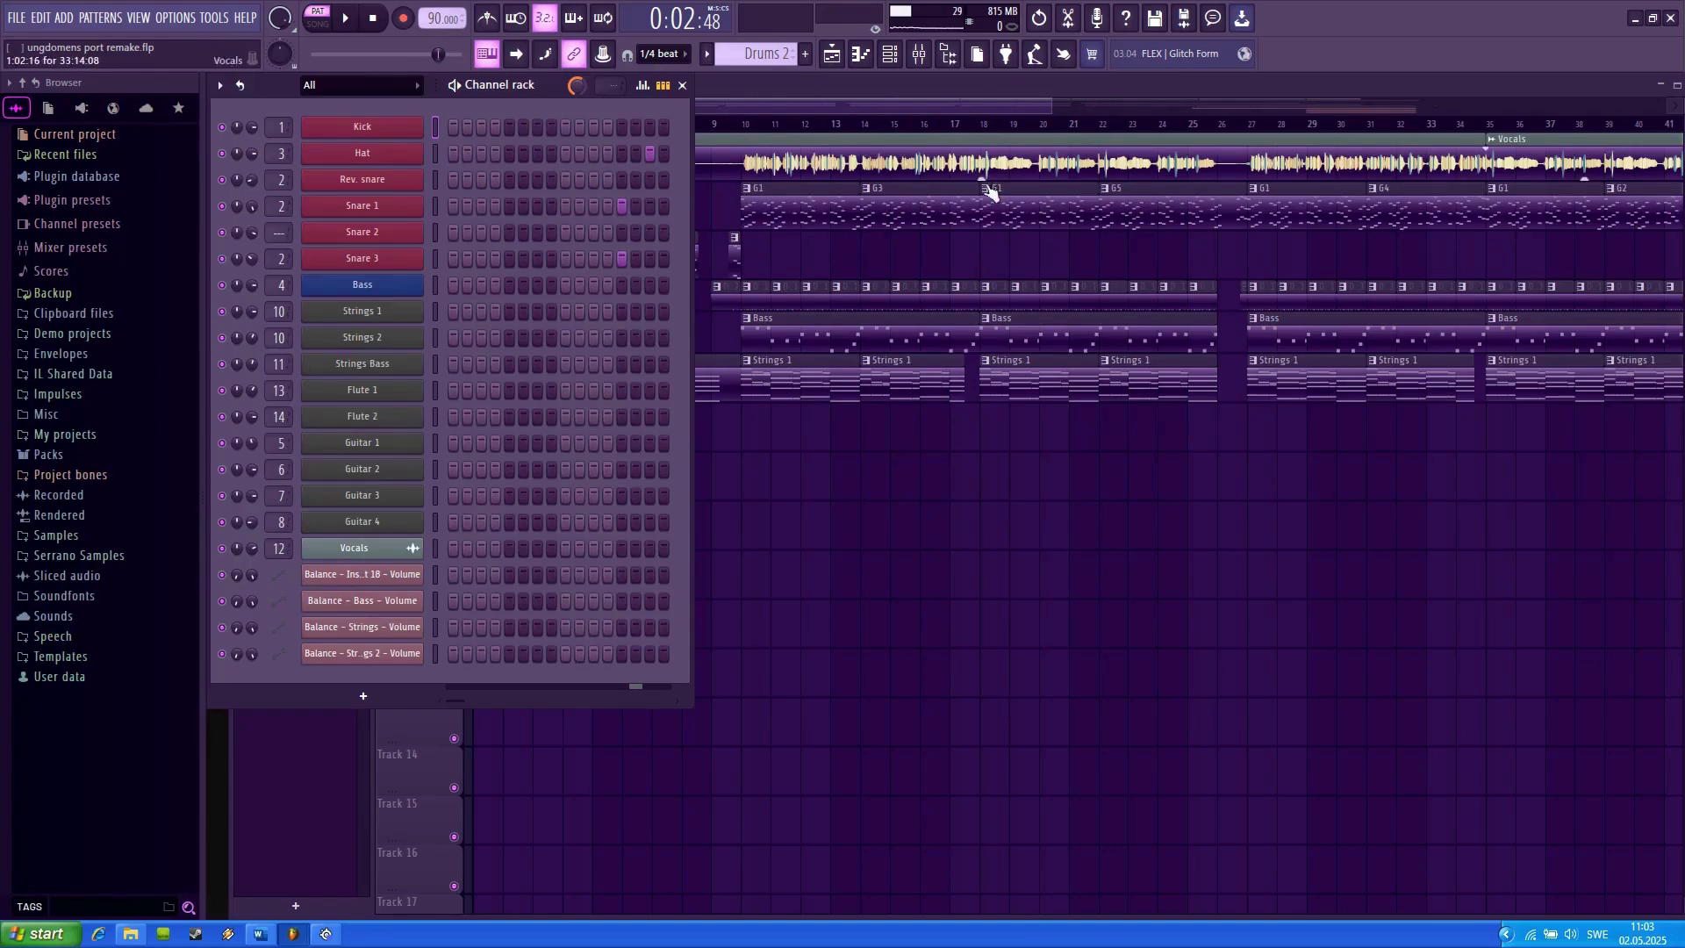
pyautogui.press('space')
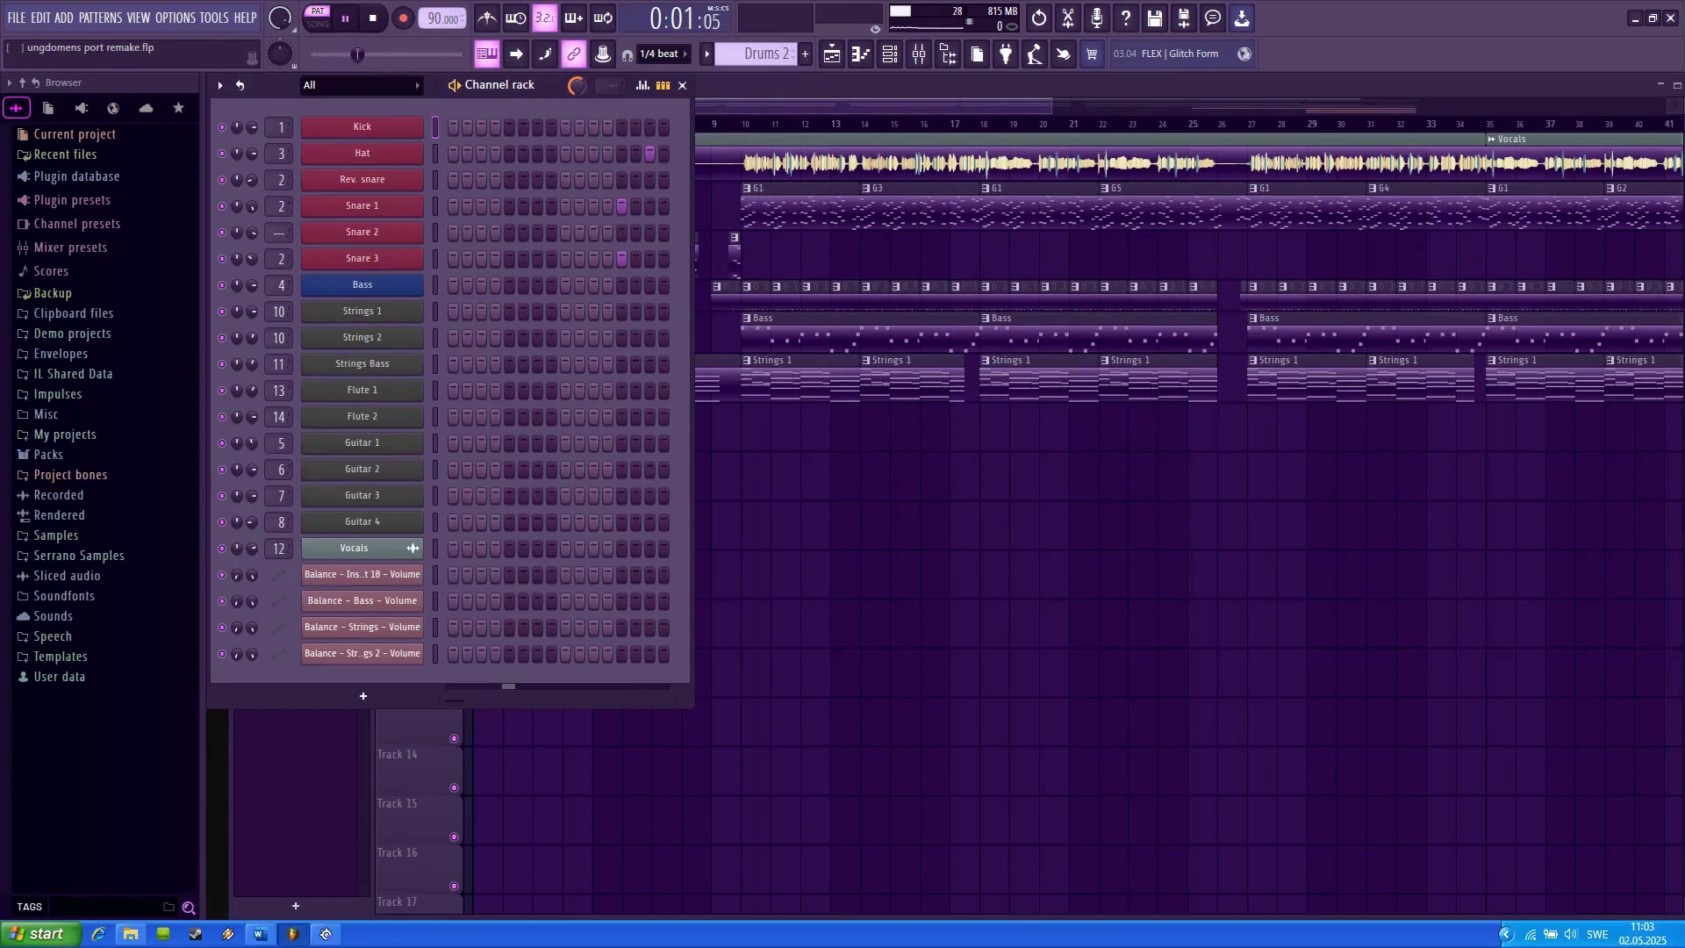
pyautogui.press('space')
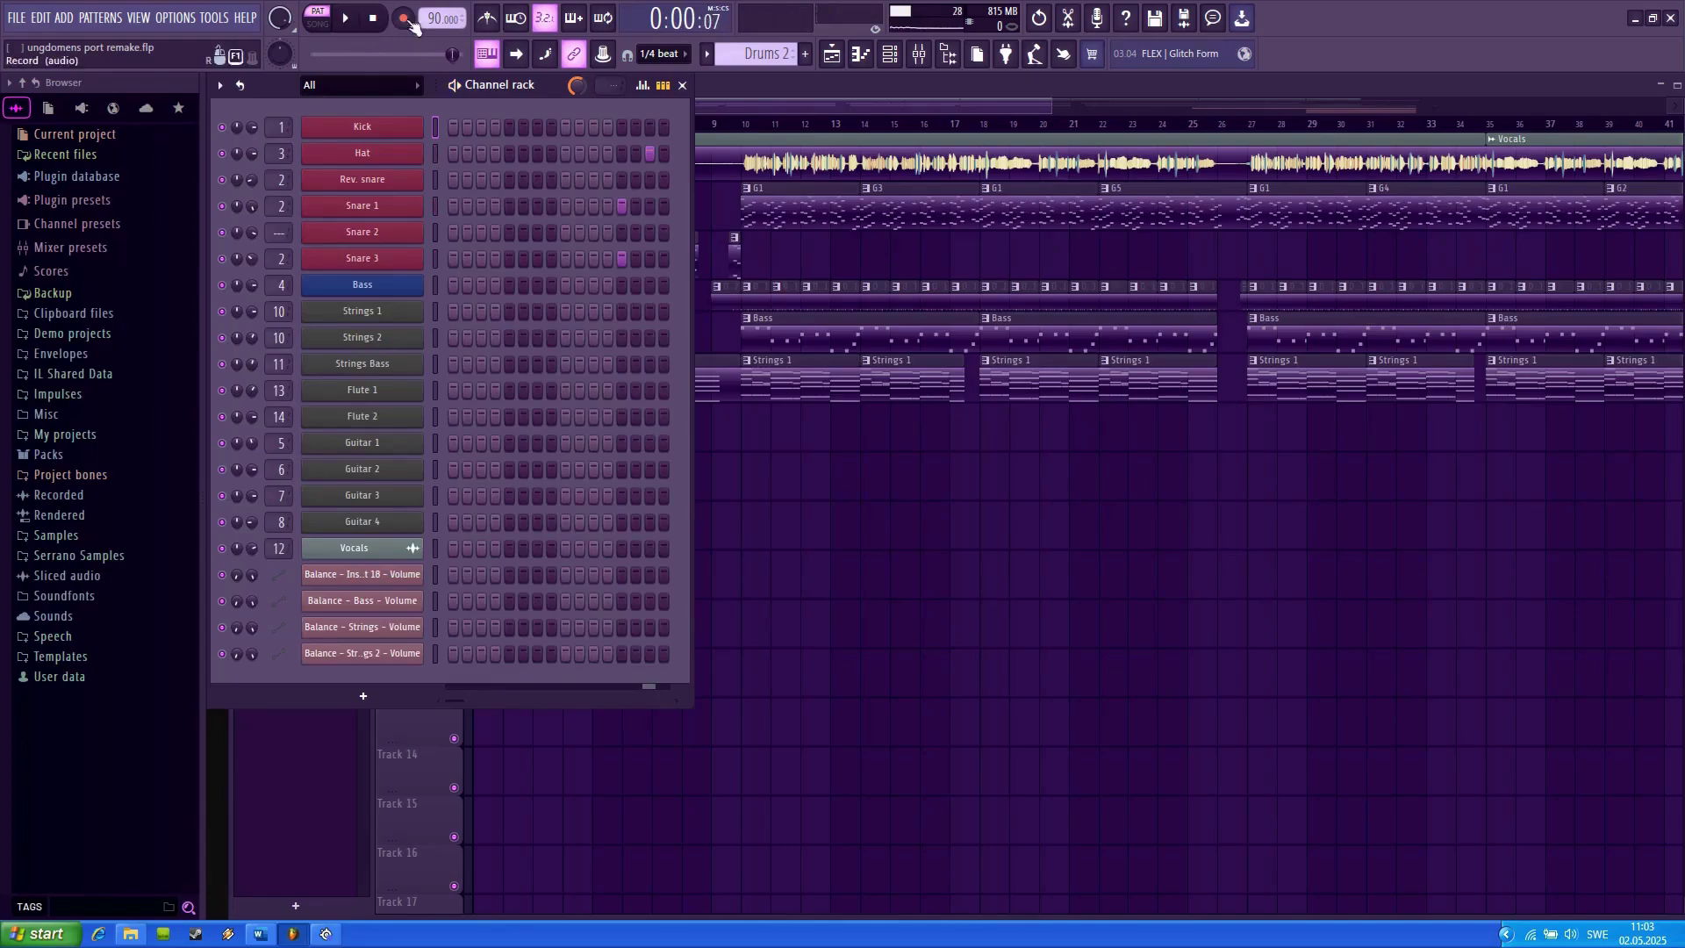
# - Switch to pattern Bass, inspect the Bass channel's 3x Osc instrument and close it
pyautogui.click(707, 54)
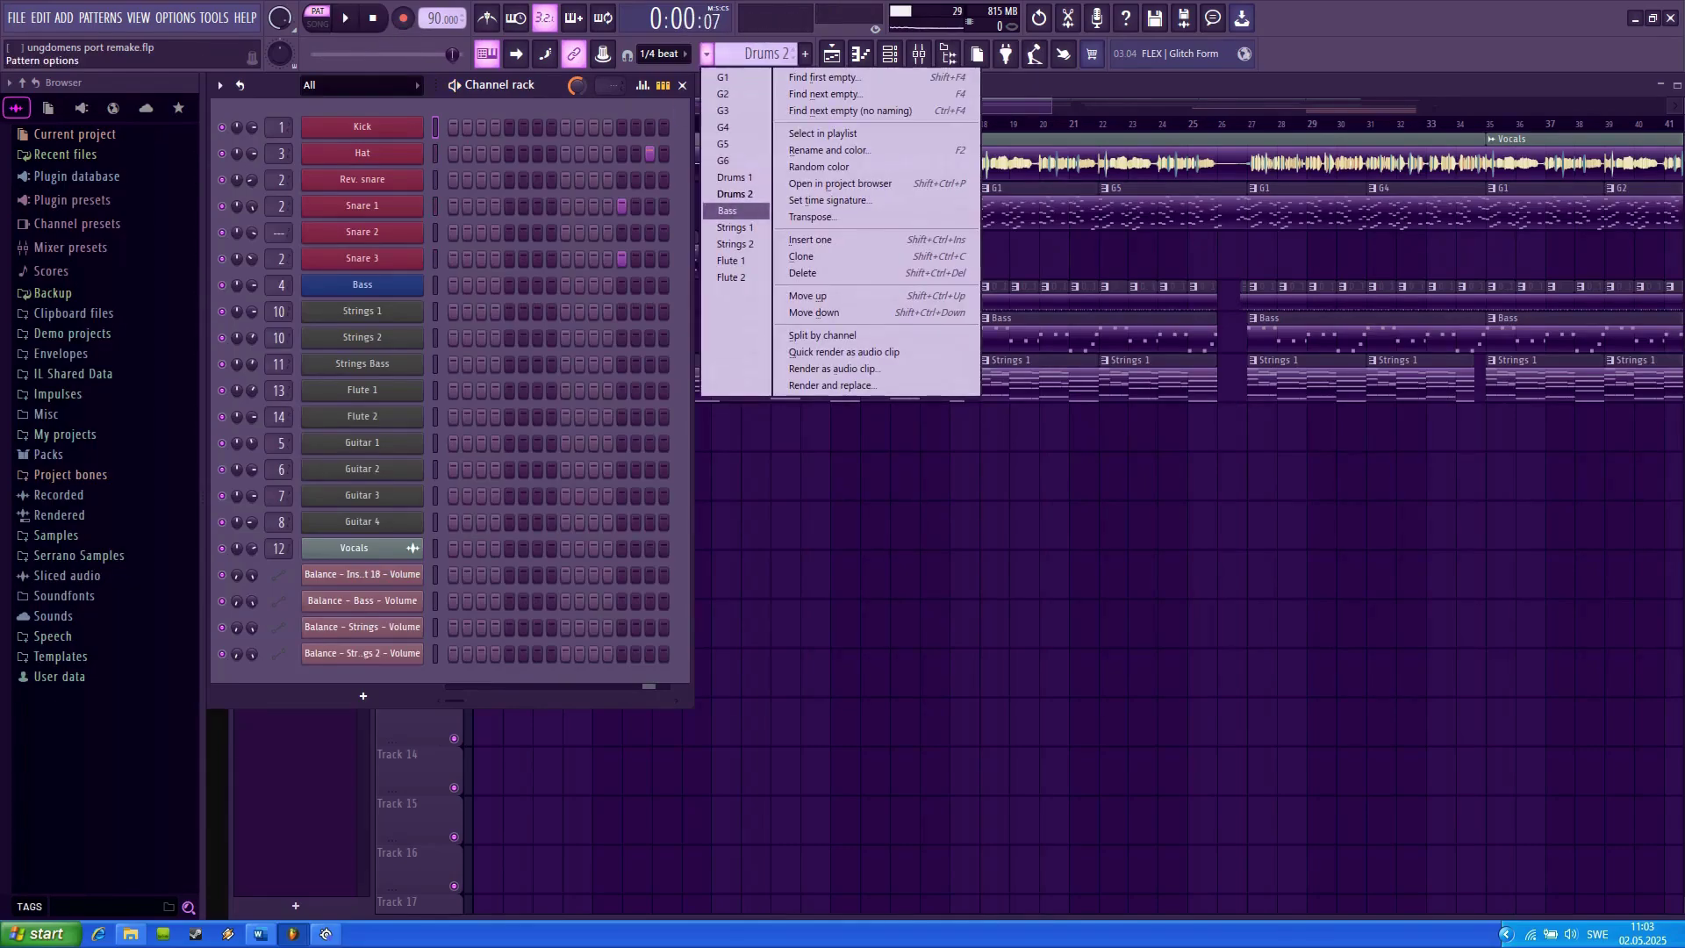
pyautogui.click(727, 210)
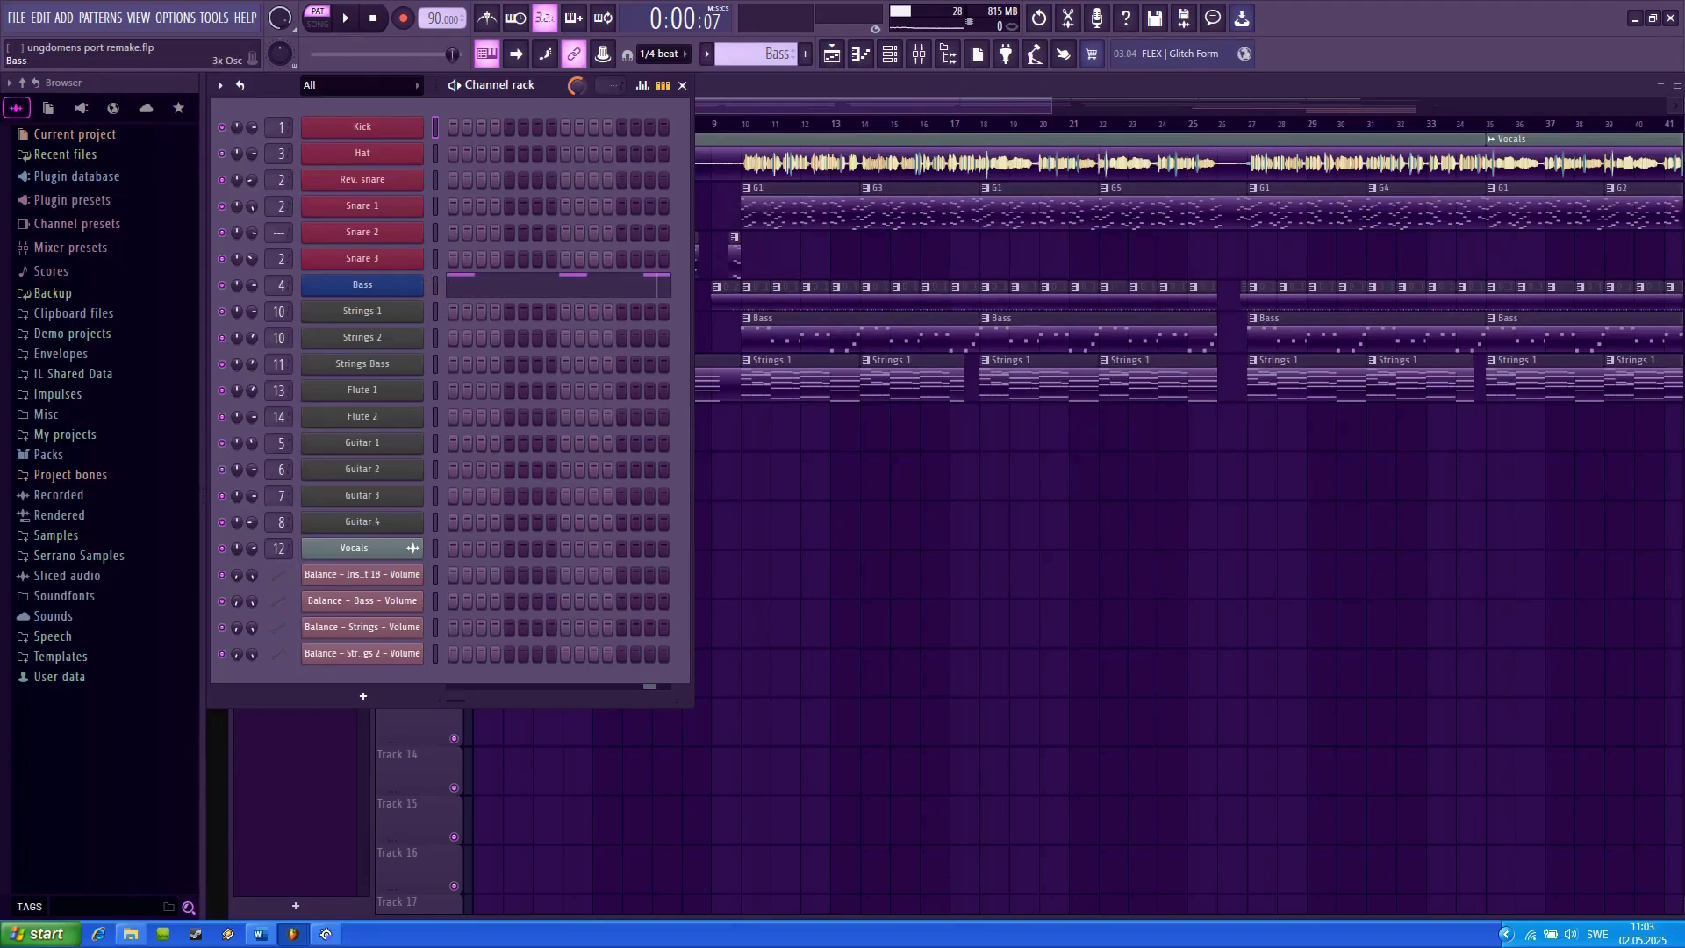
pyautogui.click(363, 286)
pyautogui.moveTo(992, 184); pyautogui.dragTo(1104, 257)
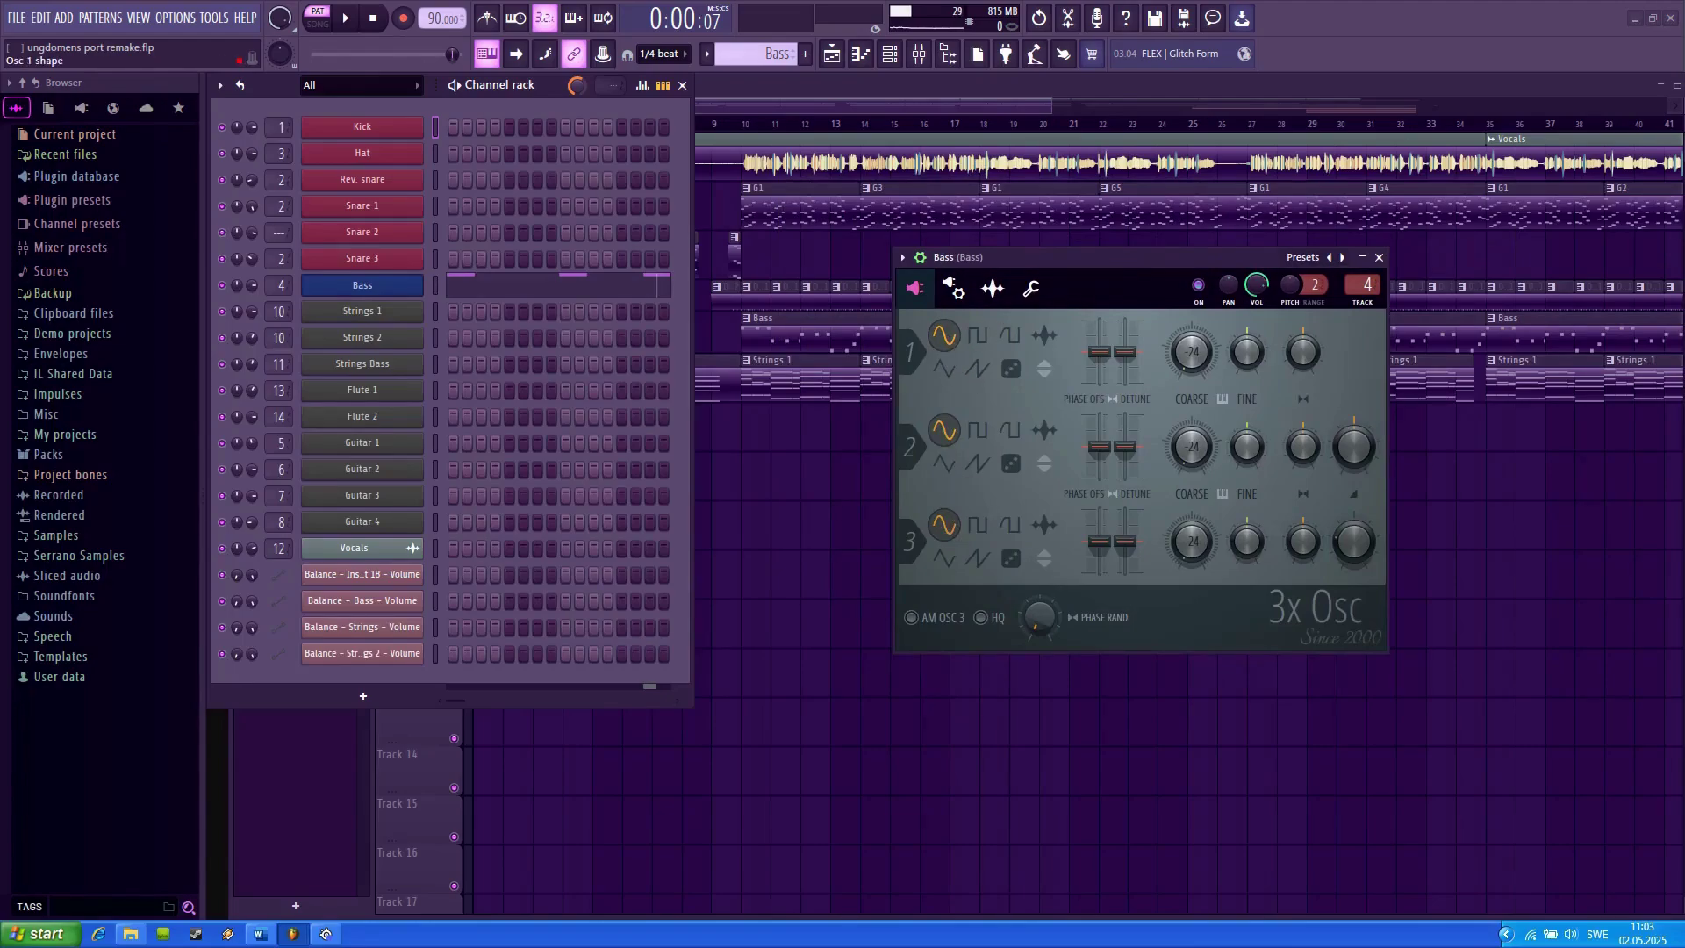
pyautogui.moveTo(1146, 265); pyautogui.dragTo(1109, 465)
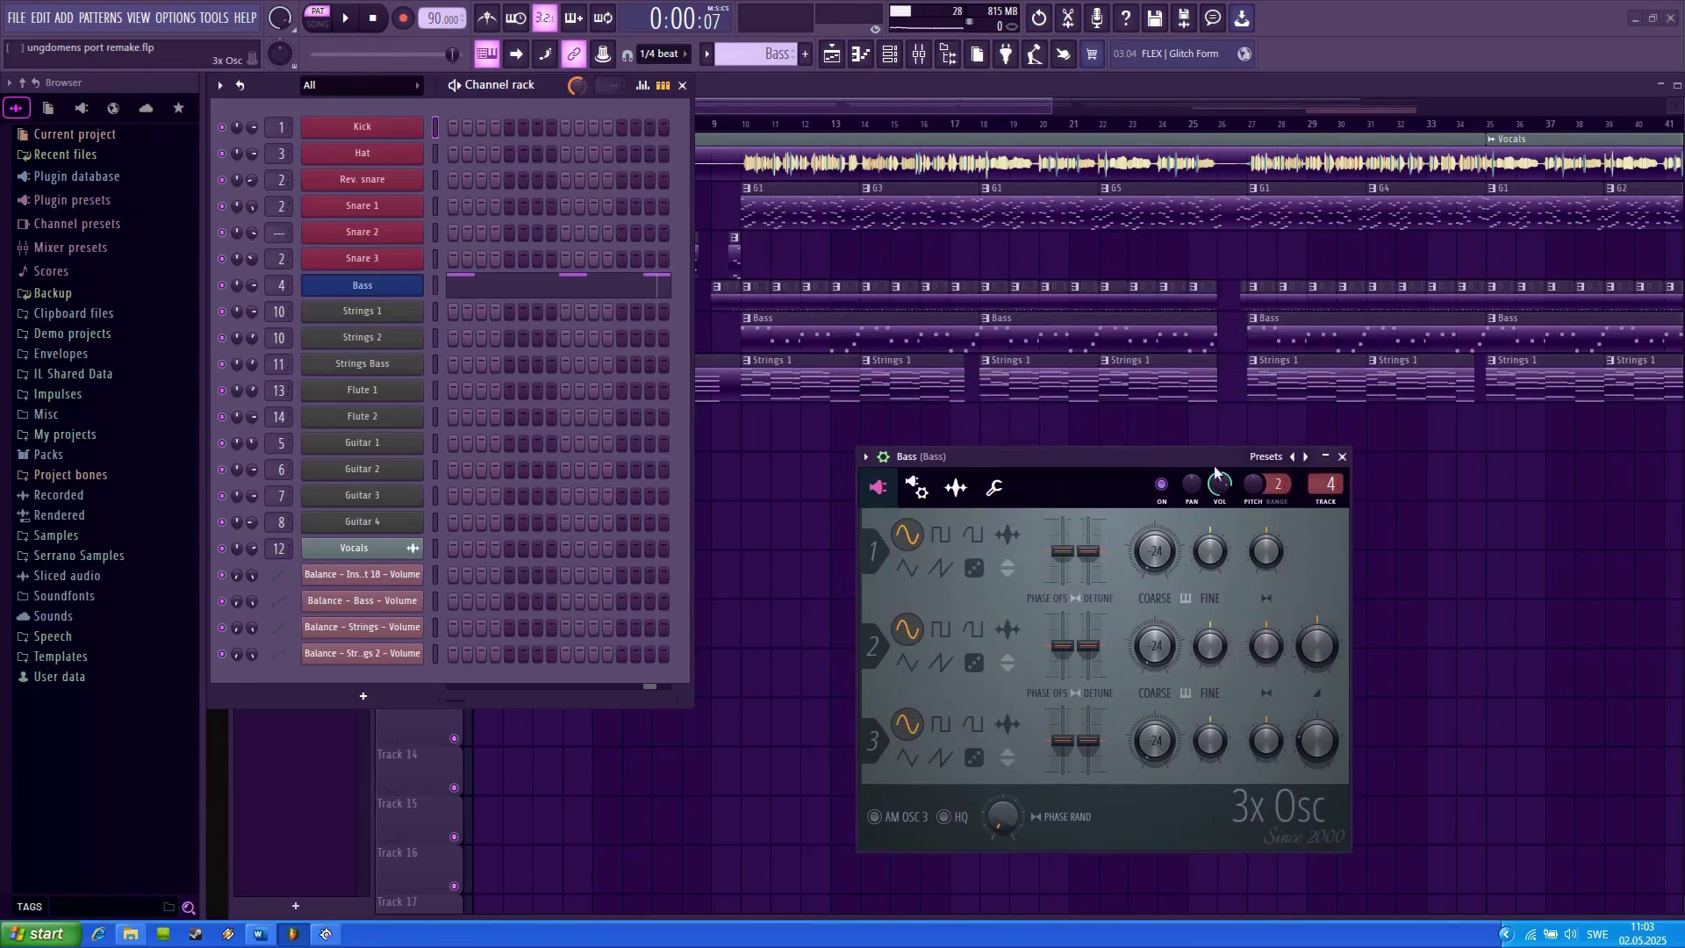
pyautogui.click(1342, 456)
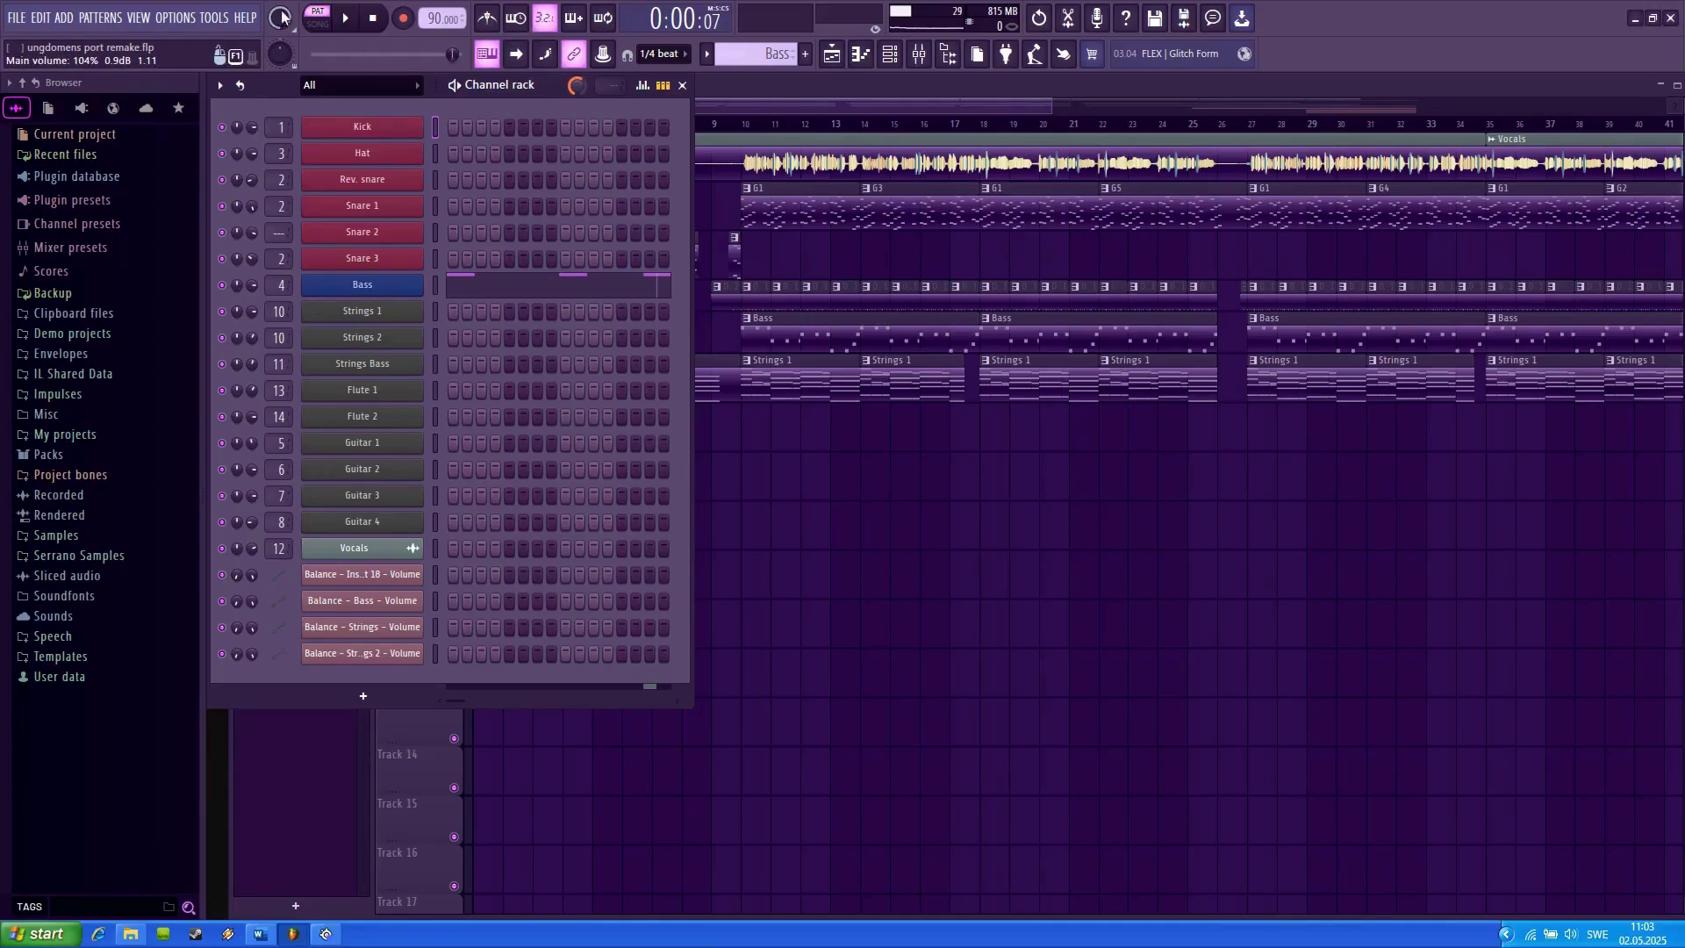
# - Start playing pattern Bass and show the Bass channel's polyphony and arpeggiator settings
pyautogui.click(345, 17)
pyautogui.click(363, 284)
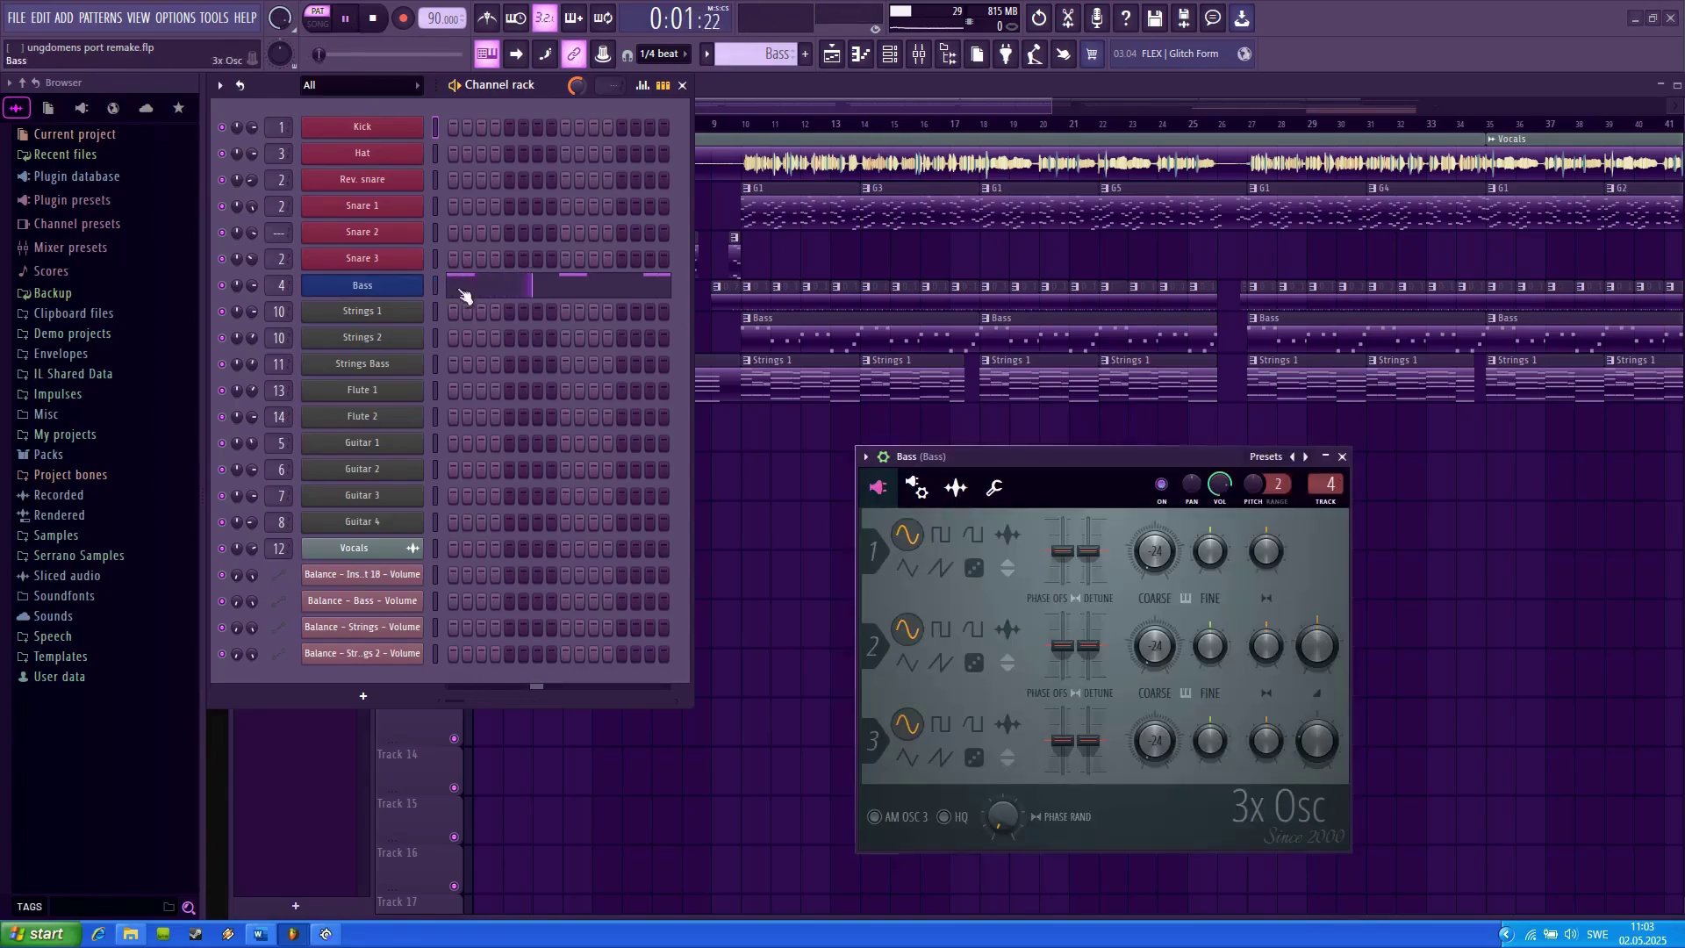
pyautogui.moveTo(1063, 454); pyautogui.dragTo(1060, 407)
pyautogui.click(991, 439)
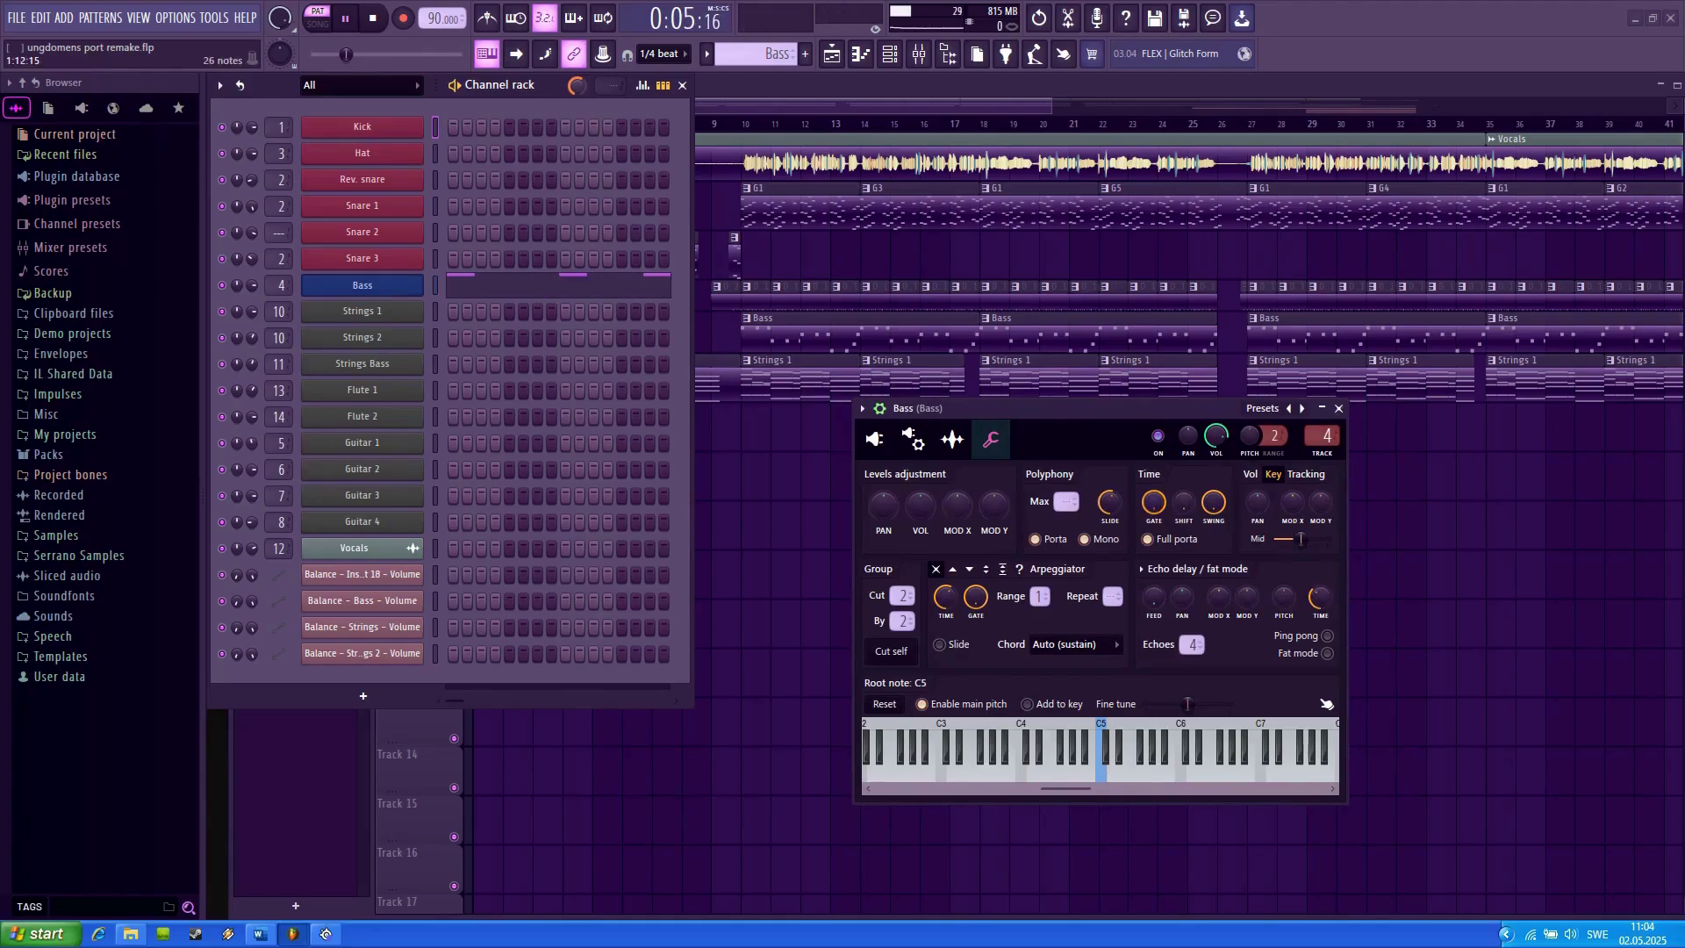
# - View the Bass channel's notes in the piano roll during playback, and stop playing
pyautogui.click(610, 285)
pyautogui.moveTo(1006, 238); pyautogui.dragTo(1157, 239)
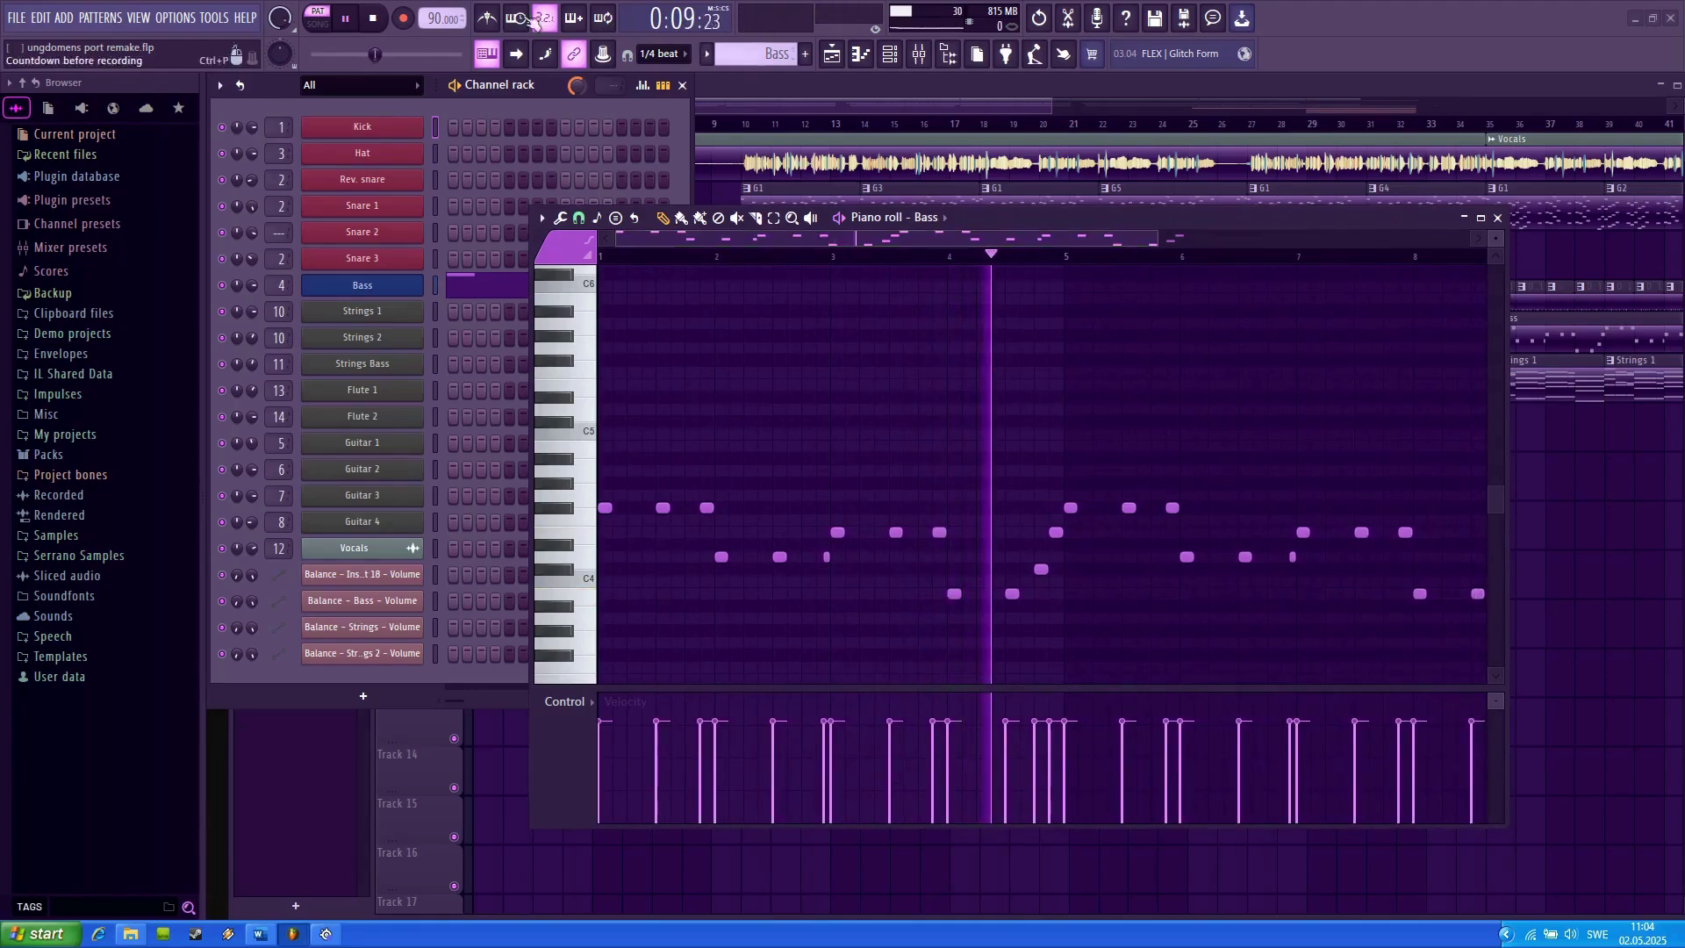
pyautogui.press('space')
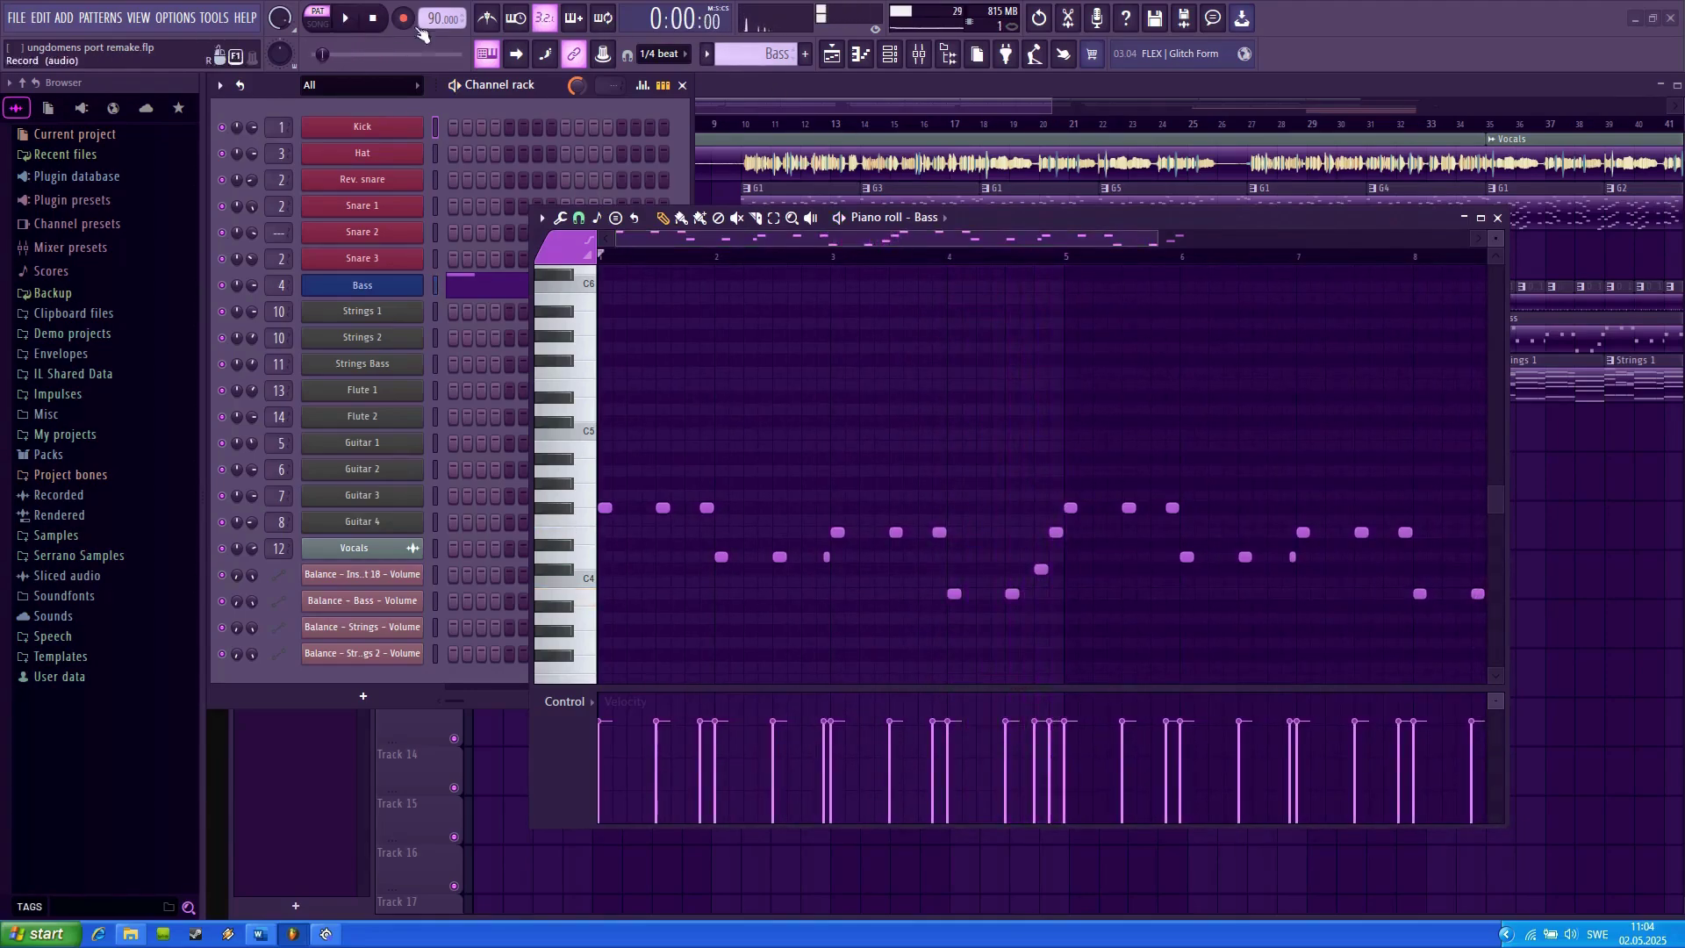
# - Review the Bass channel's remaining settings pages, including the sample settings, and close both the instrument and the piano roll
pyautogui.moveTo(1071, 224); pyautogui.dragTo(1068, 238)
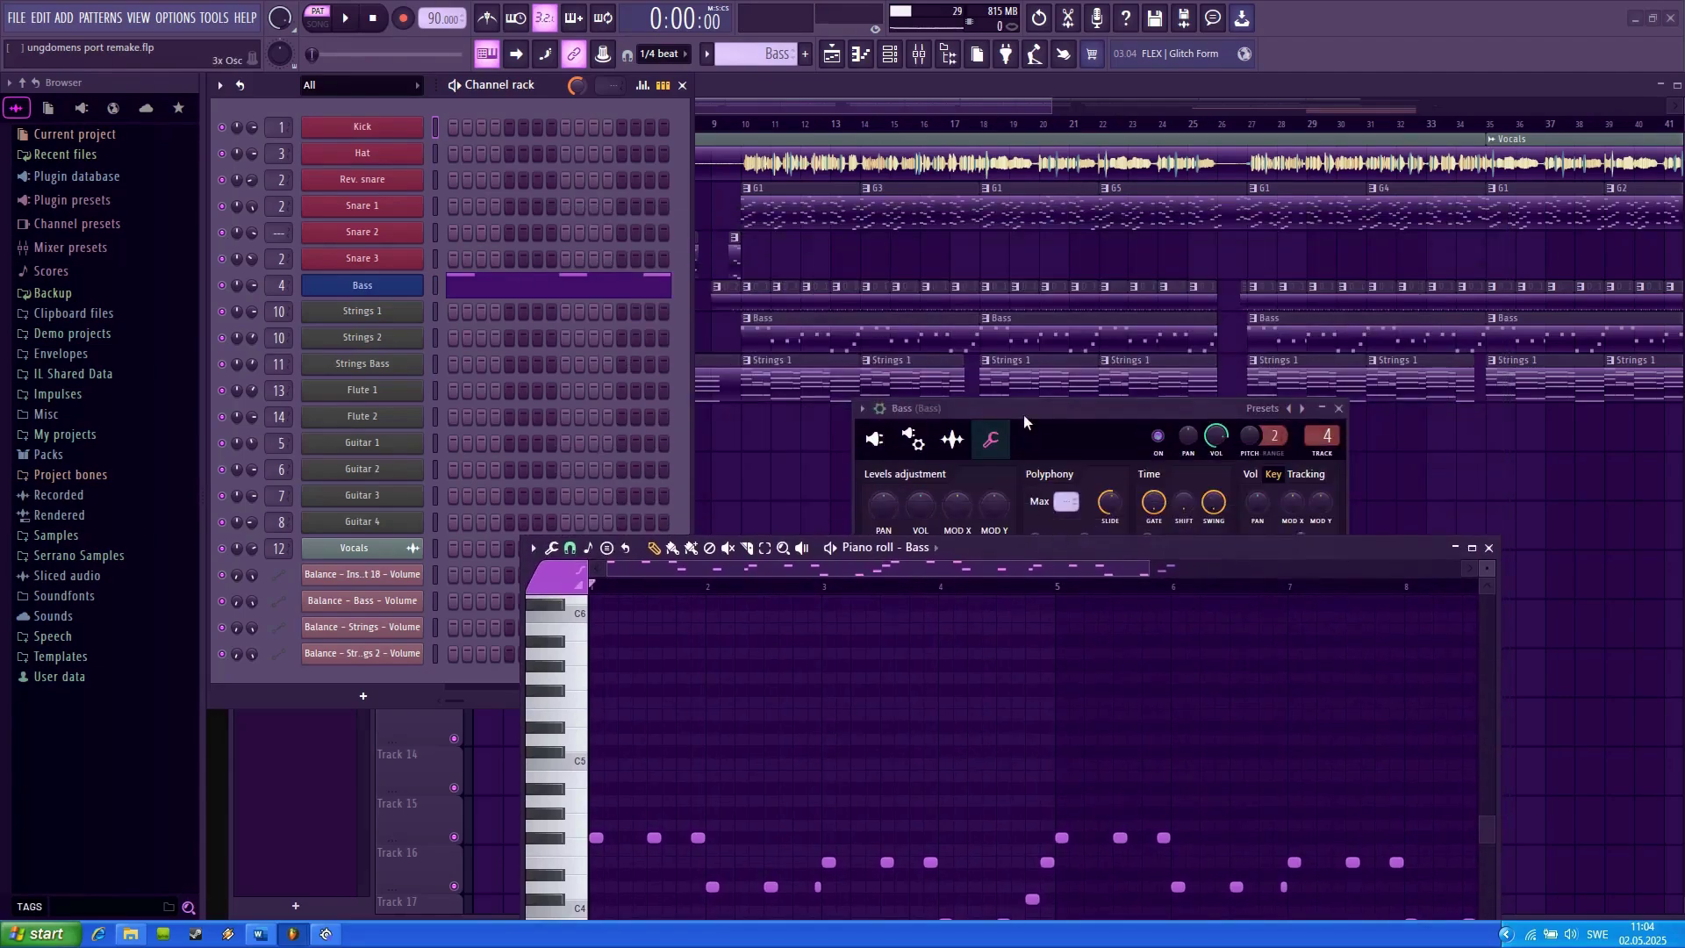
pyautogui.moveTo(1024, 411); pyautogui.dragTo(889, 261)
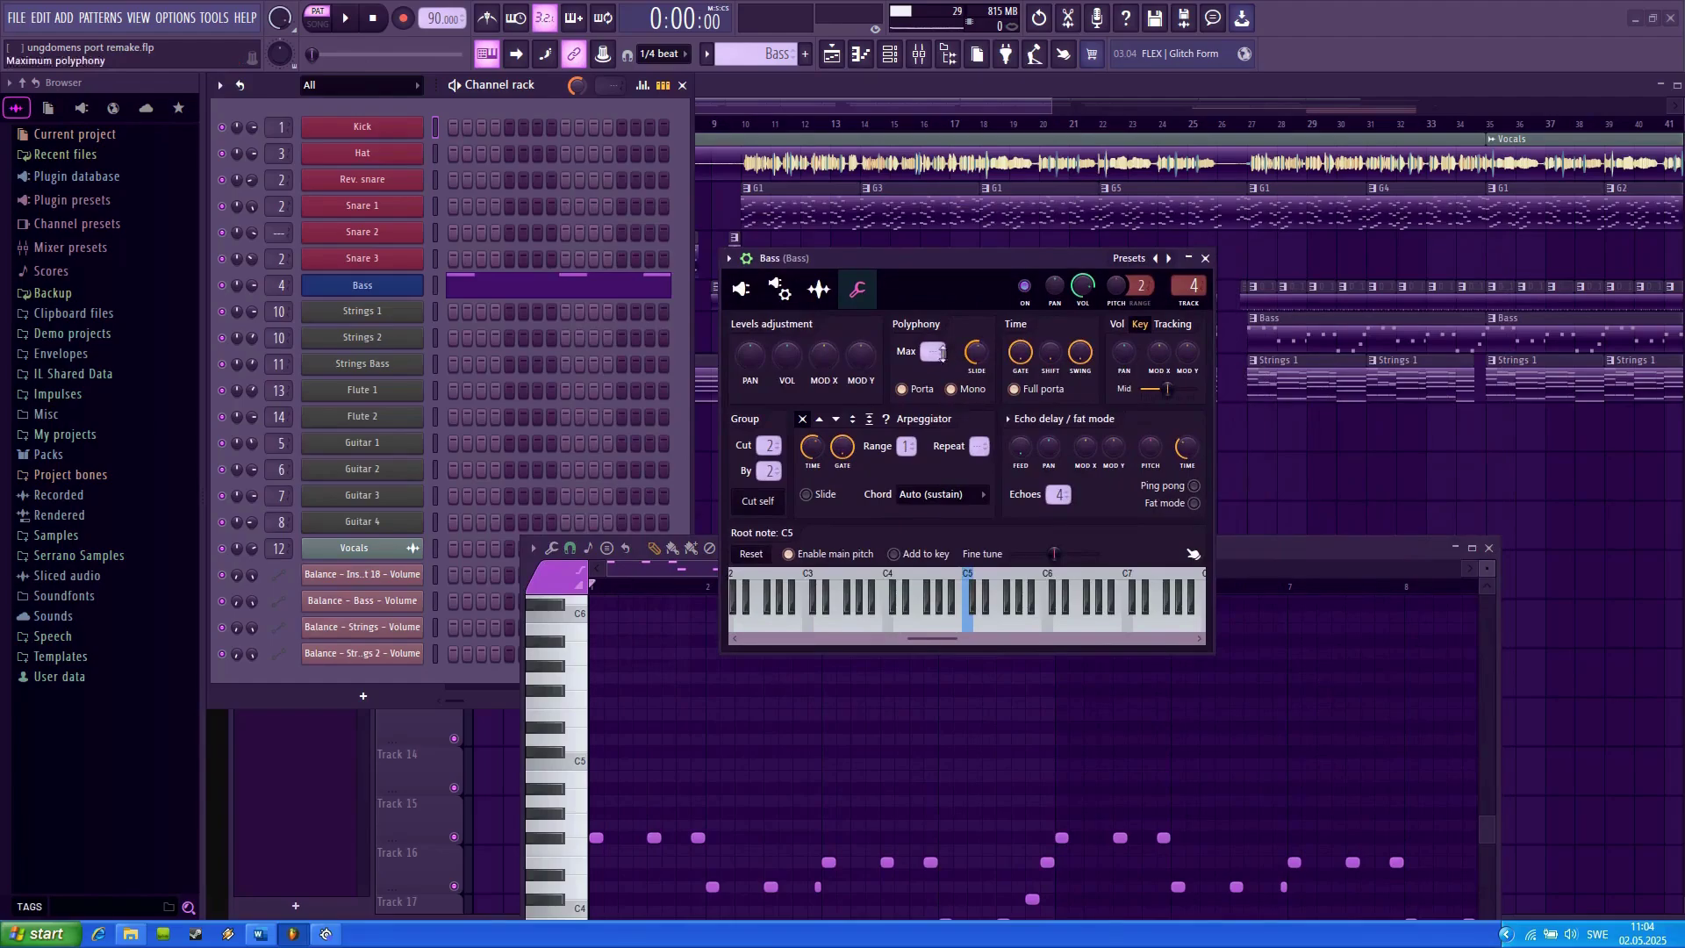
pyautogui.click(779, 288)
pyautogui.click(742, 289)
pyautogui.click(819, 289)
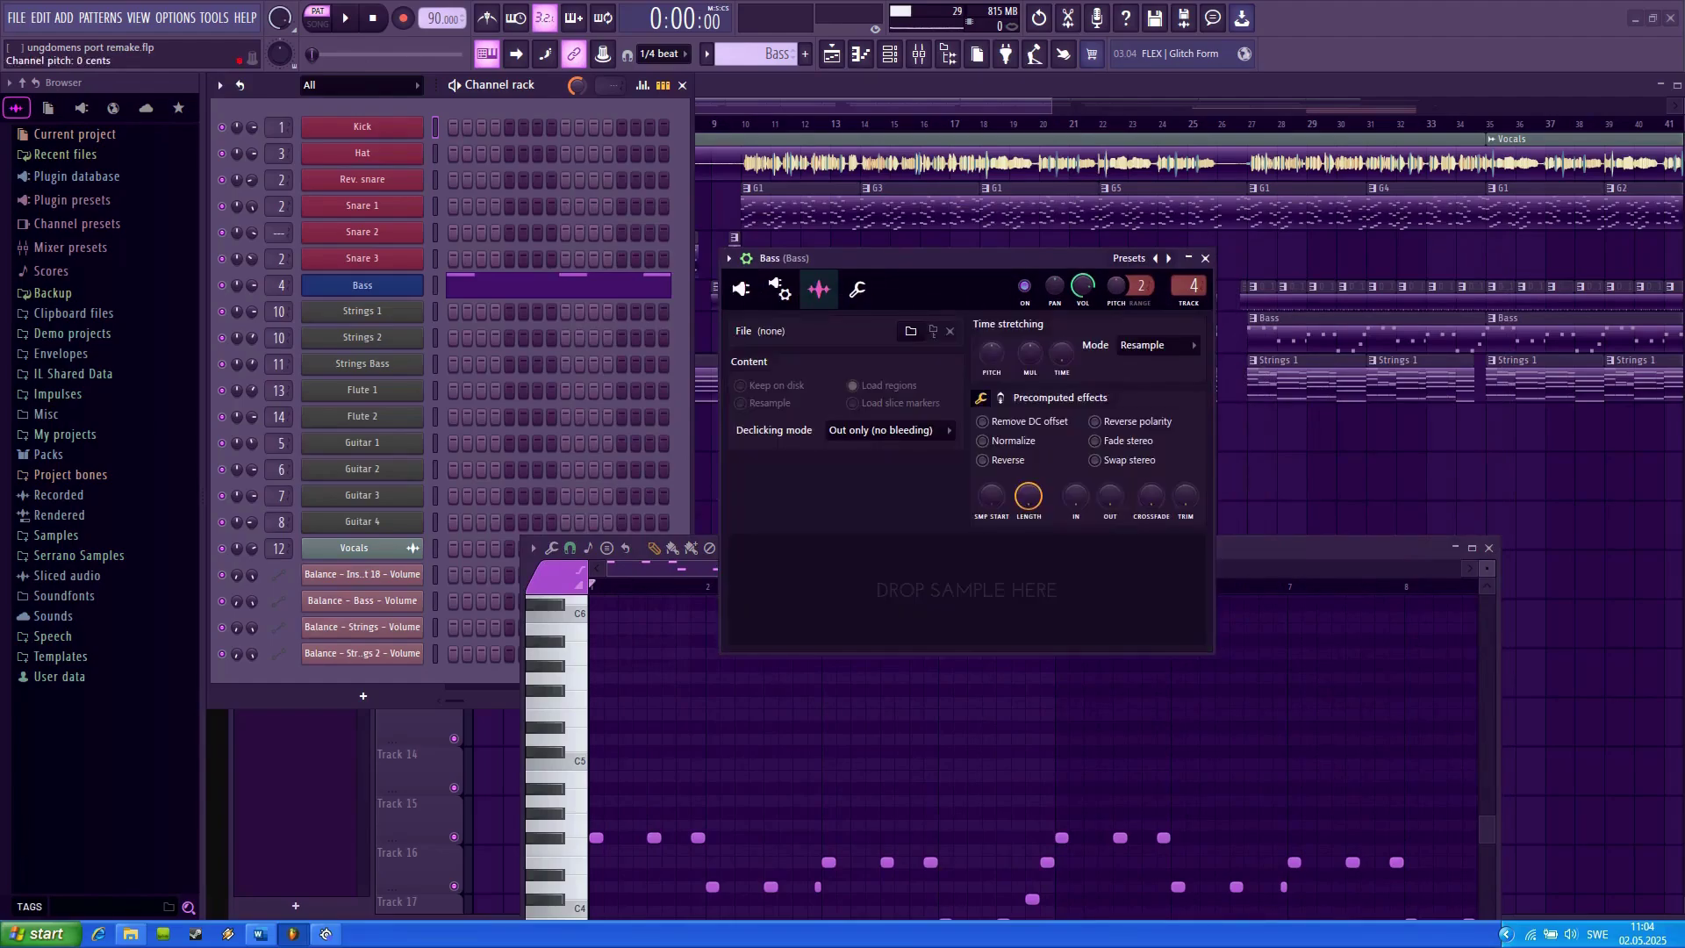
pyautogui.click(1207, 258)
pyautogui.click(1488, 547)
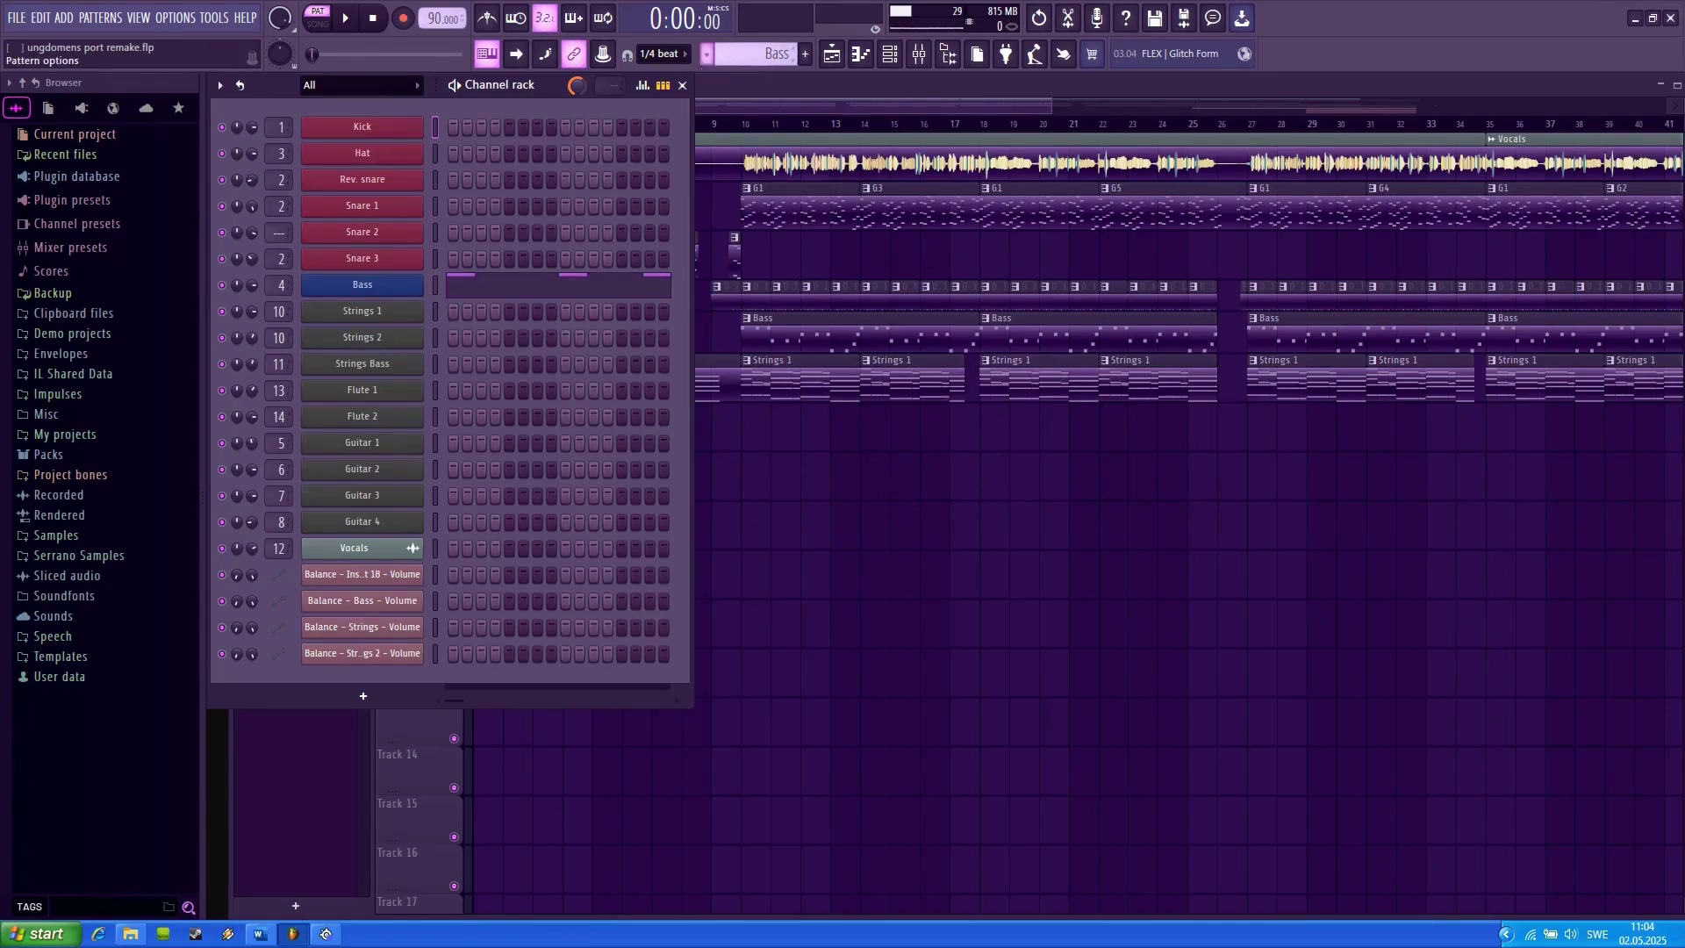
# - Switch to pattern Strings 1, open the Strings 1 channel's notes in the piano roll and play the pattern
pyautogui.click(707, 54)
pyautogui.click(735, 227)
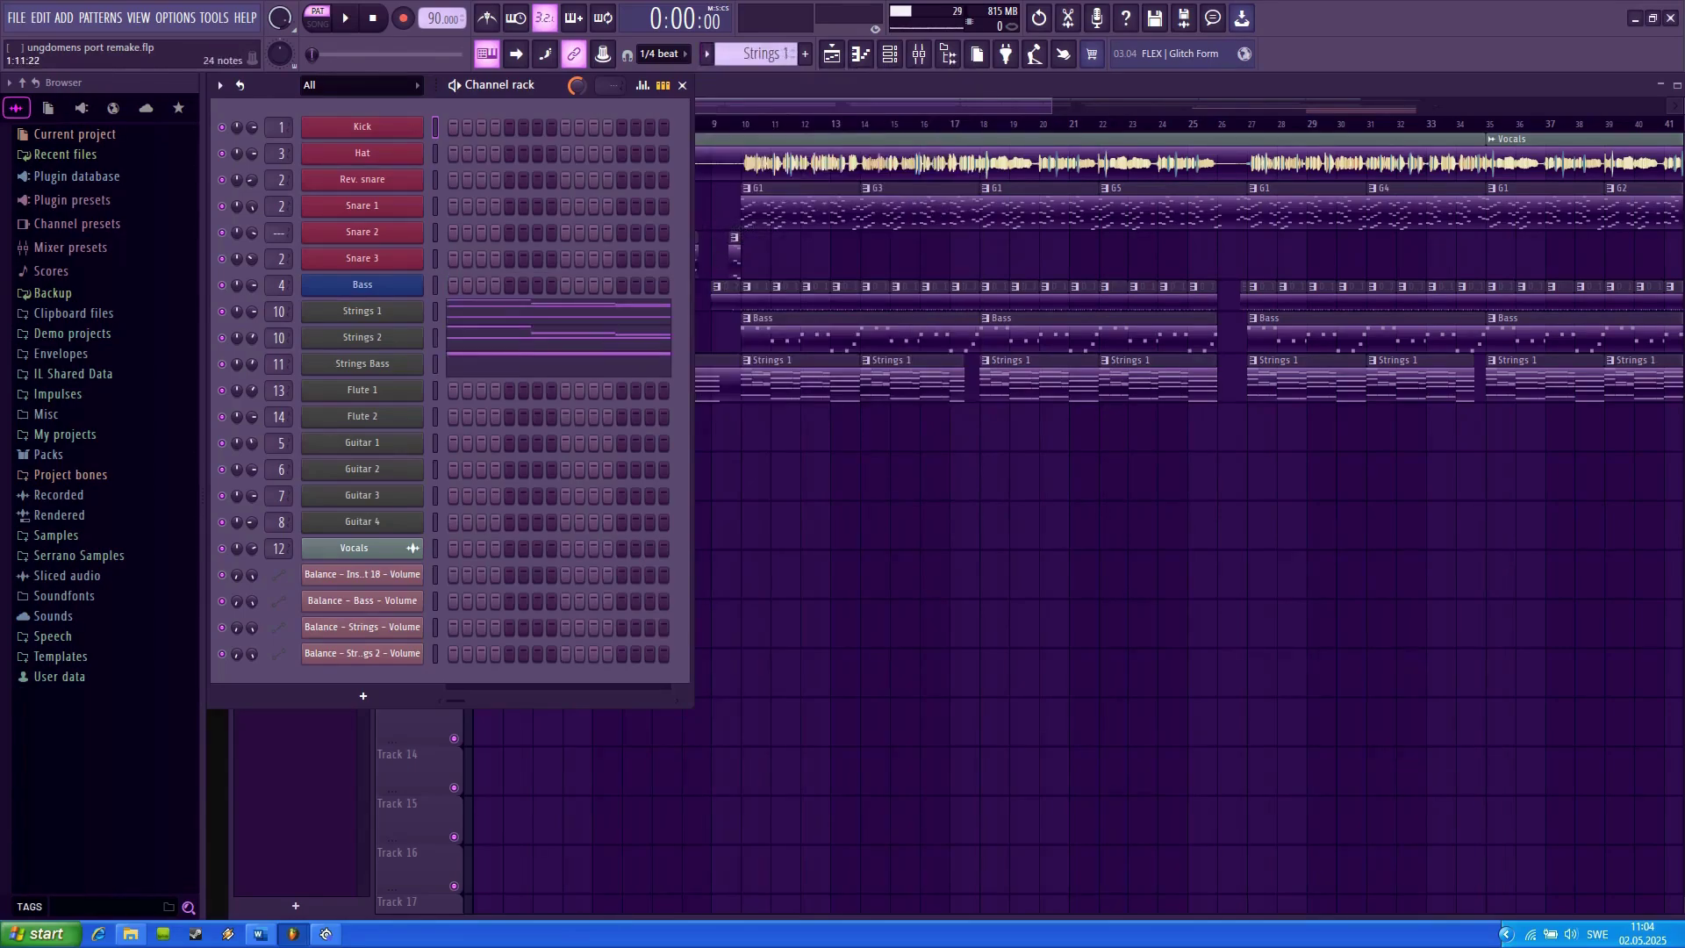
pyautogui.click(599, 311)
pyautogui.moveTo(1015, 551); pyautogui.dragTo(890, 110)
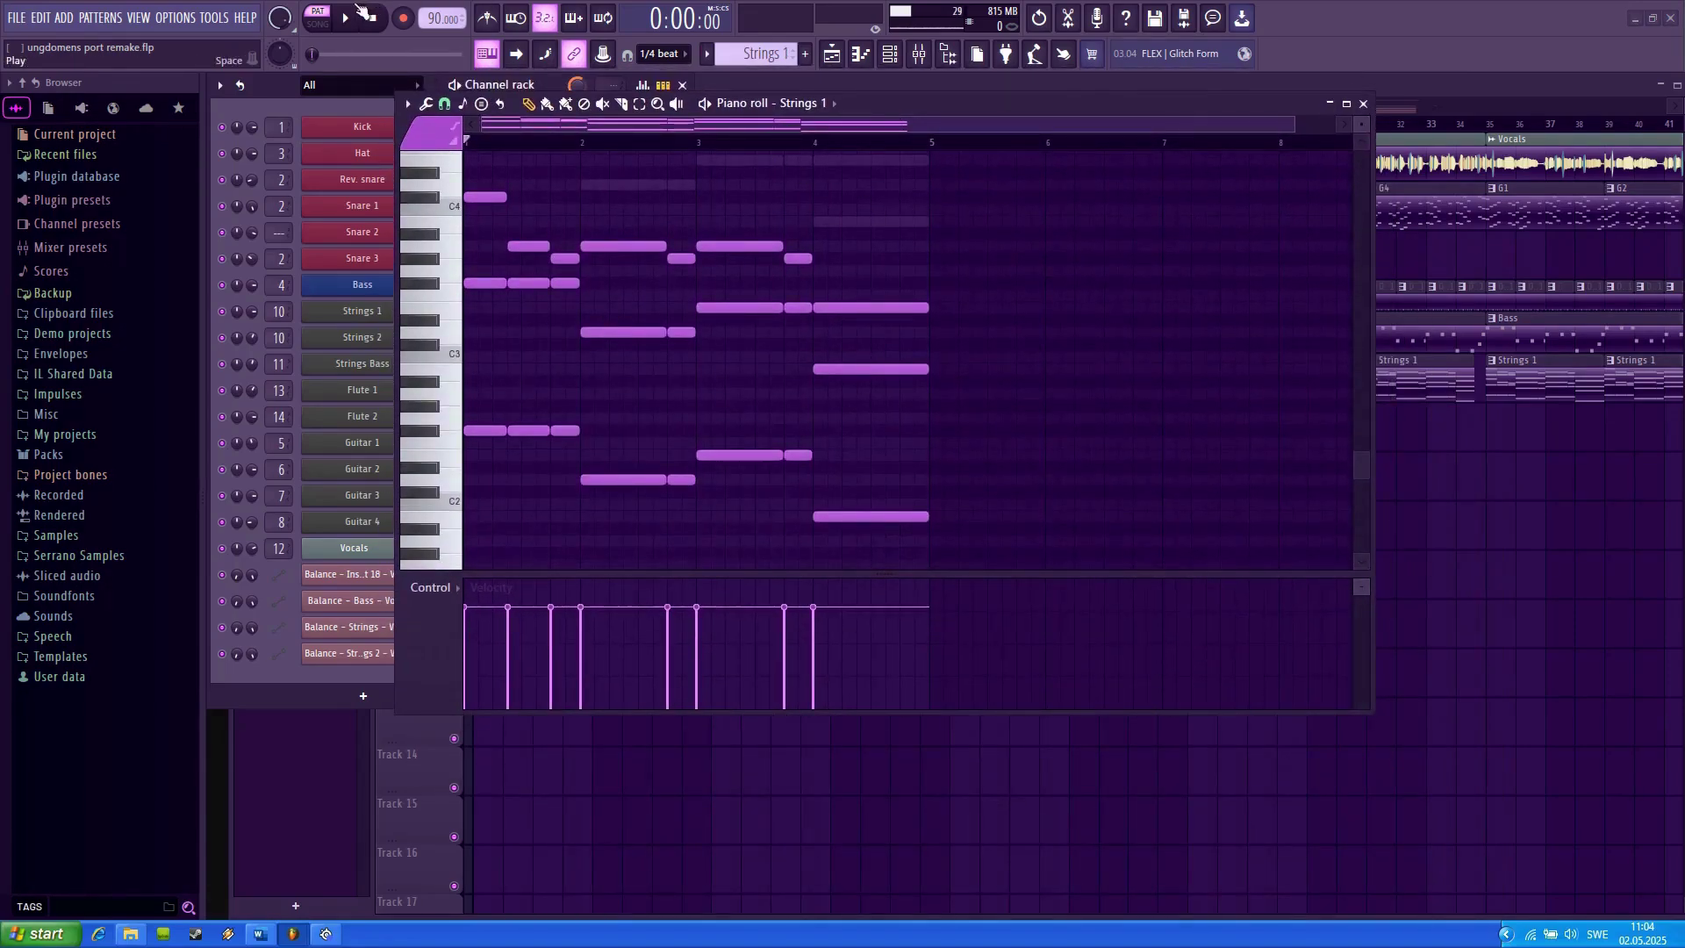
pyautogui.click(360, 12)
pyautogui.moveTo(978, 103); pyautogui.dragTo(1314, 103)
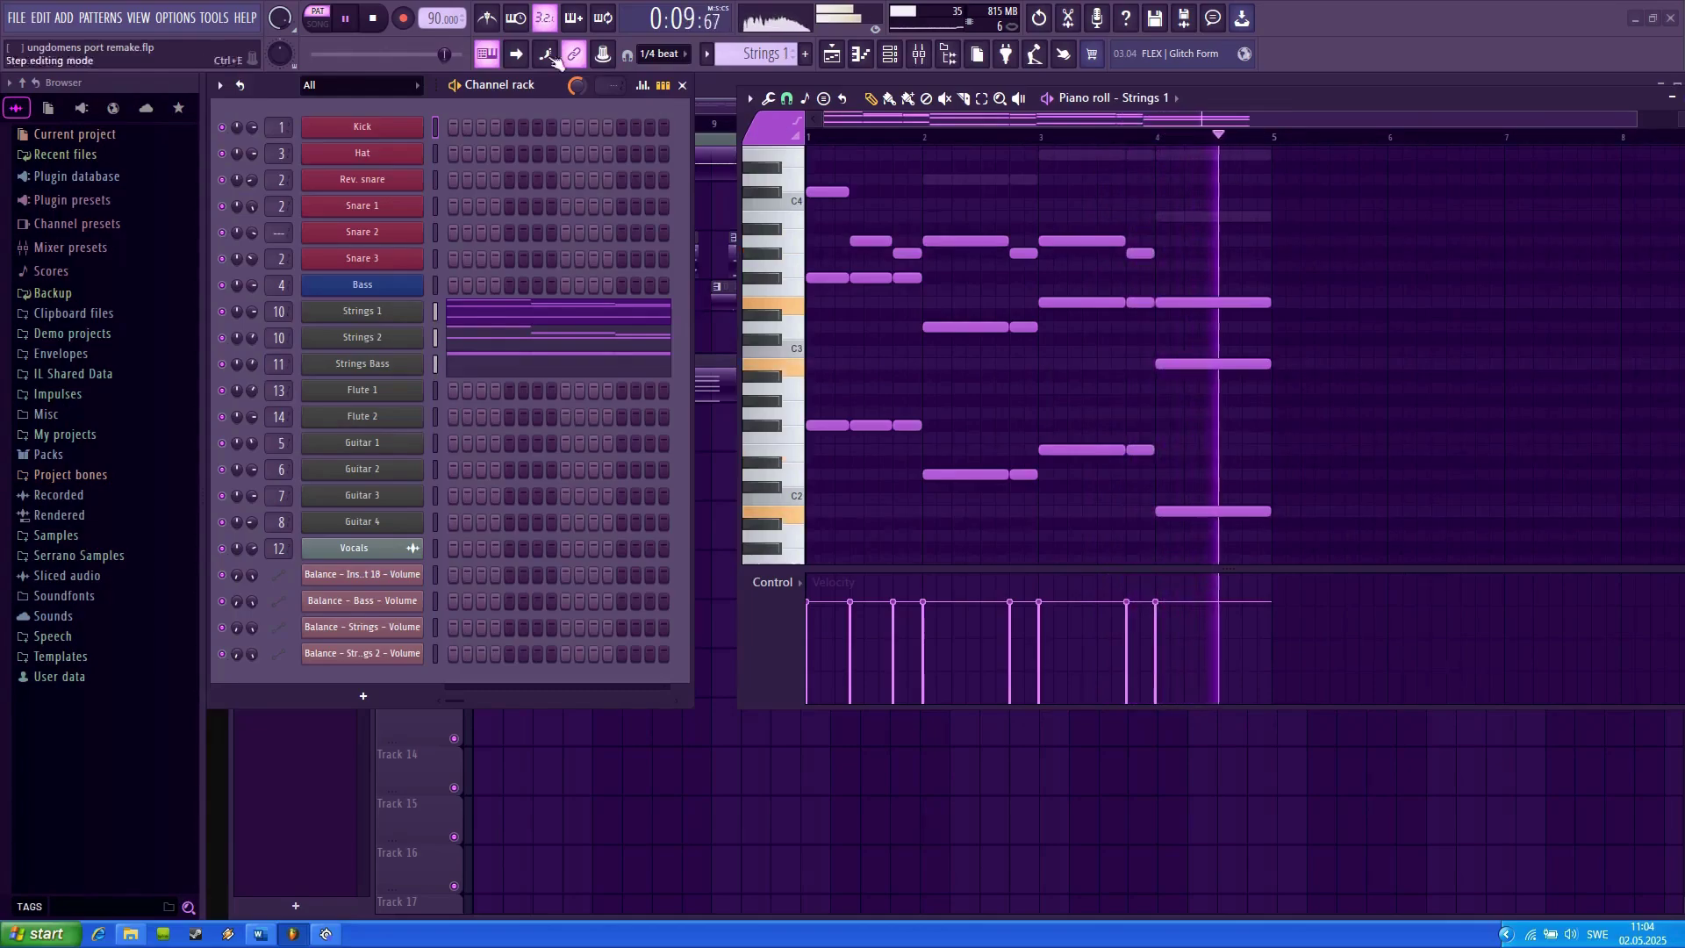
pyautogui.press('space')
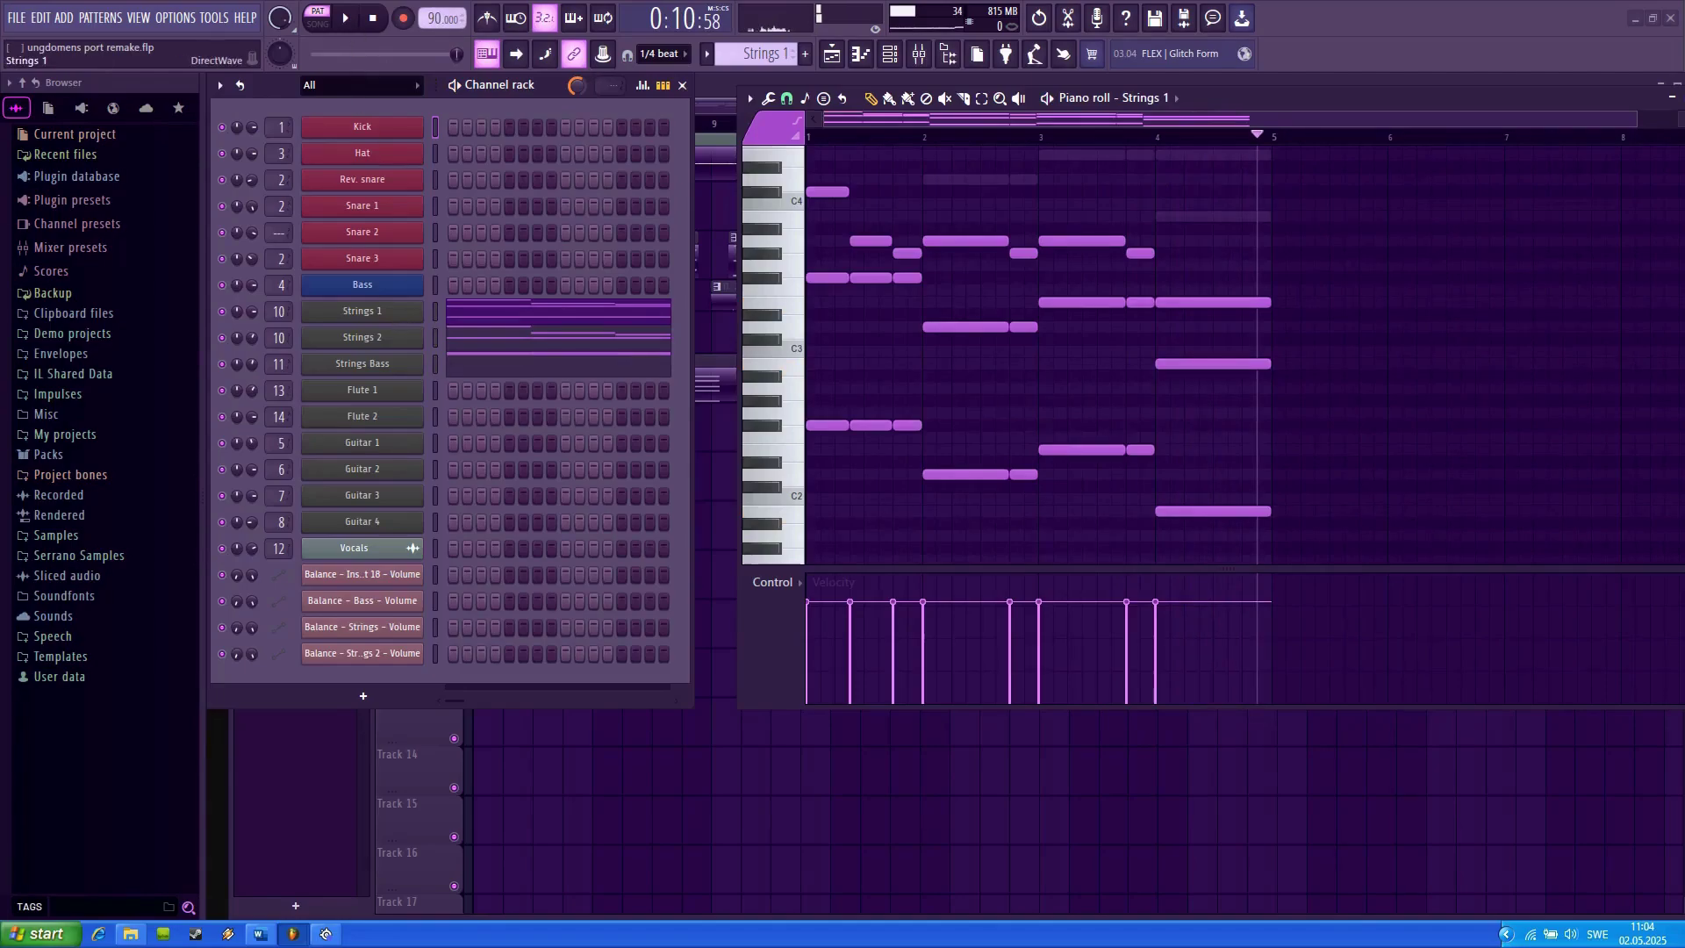
# - Inspect the DirectWave instrument of the Strings 1 channel and the Nexus instrument of the Strings 2 channel
pyautogui.click(416, 313)
pyautogui.moveTo(1141, 194); pyautogui.dragTo(1145, 39)
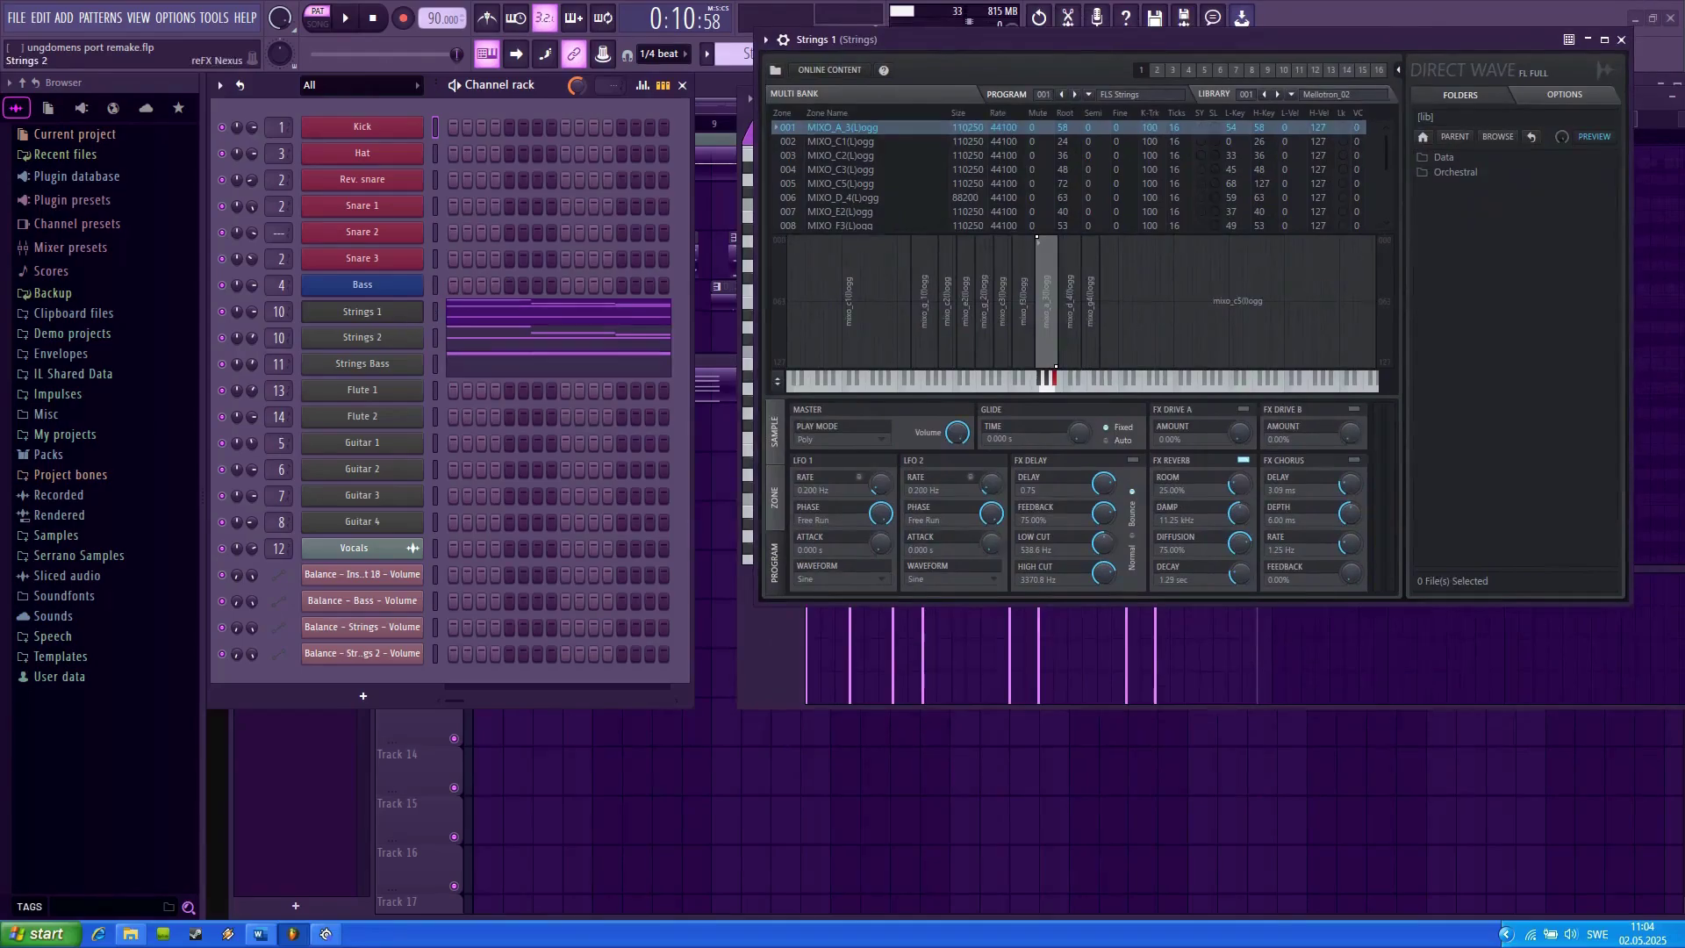
pyautogui.click(362, 337)
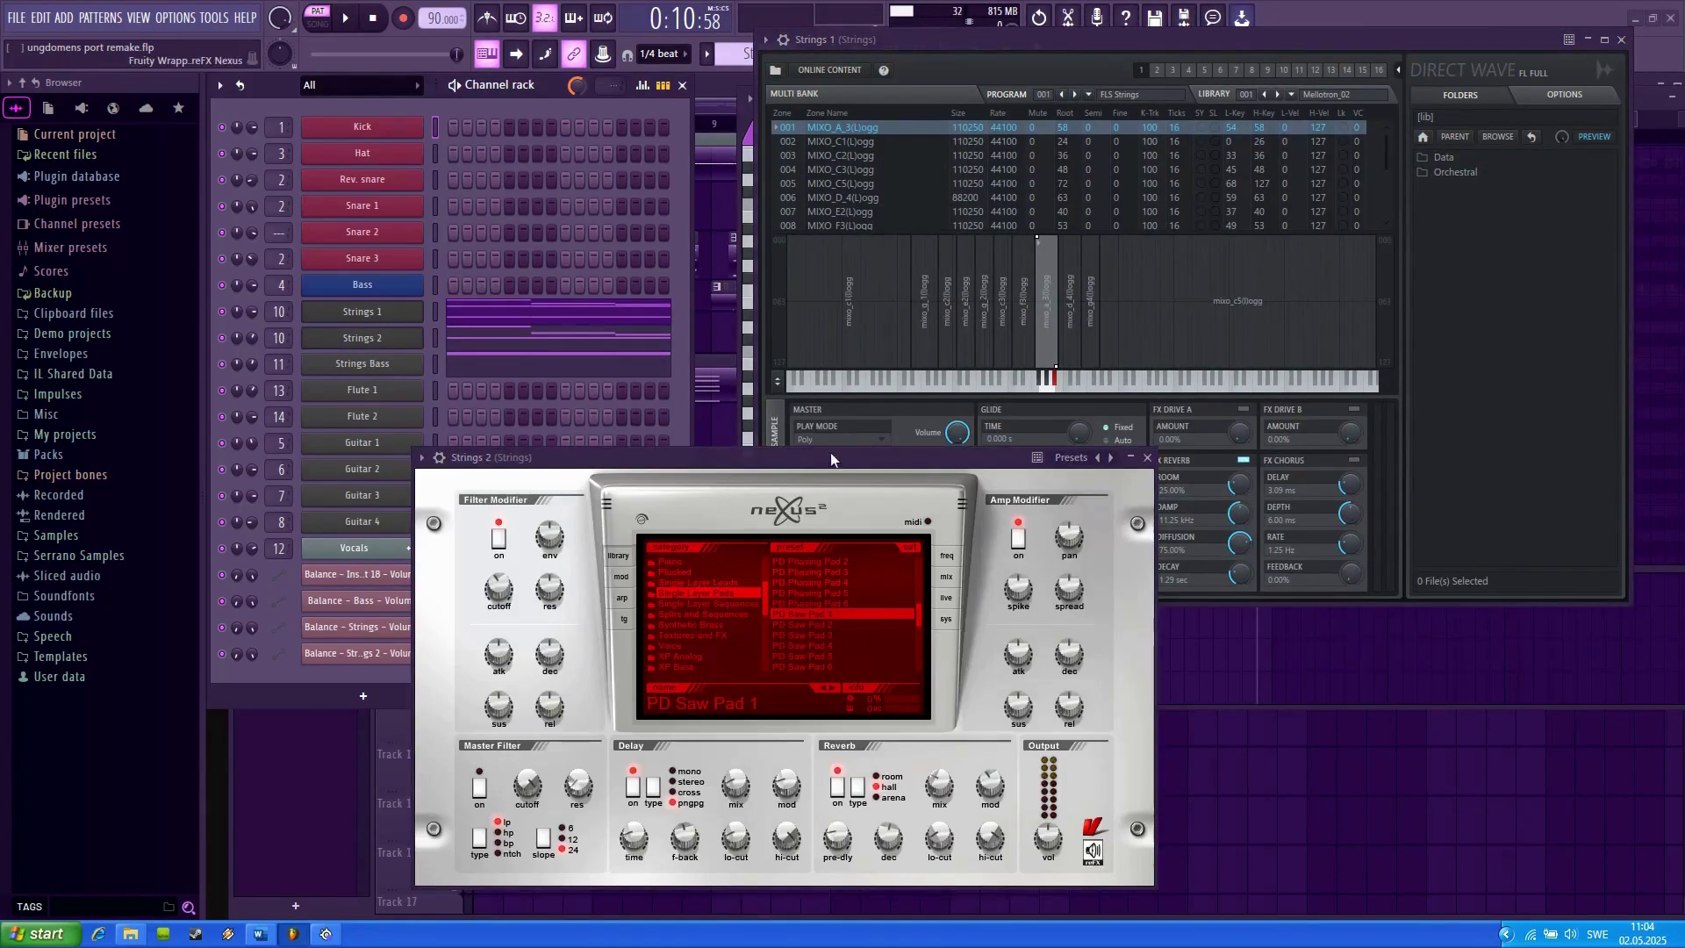
pyautogui.moveTo(832, 458); pyautogui.dragTo(1090, 302)
# - Solo the Strings 2 channel and play the pattern from the start, stopping before its end
pyautogui.rightClick(221, 338)
pyautogui.click(243, 352)
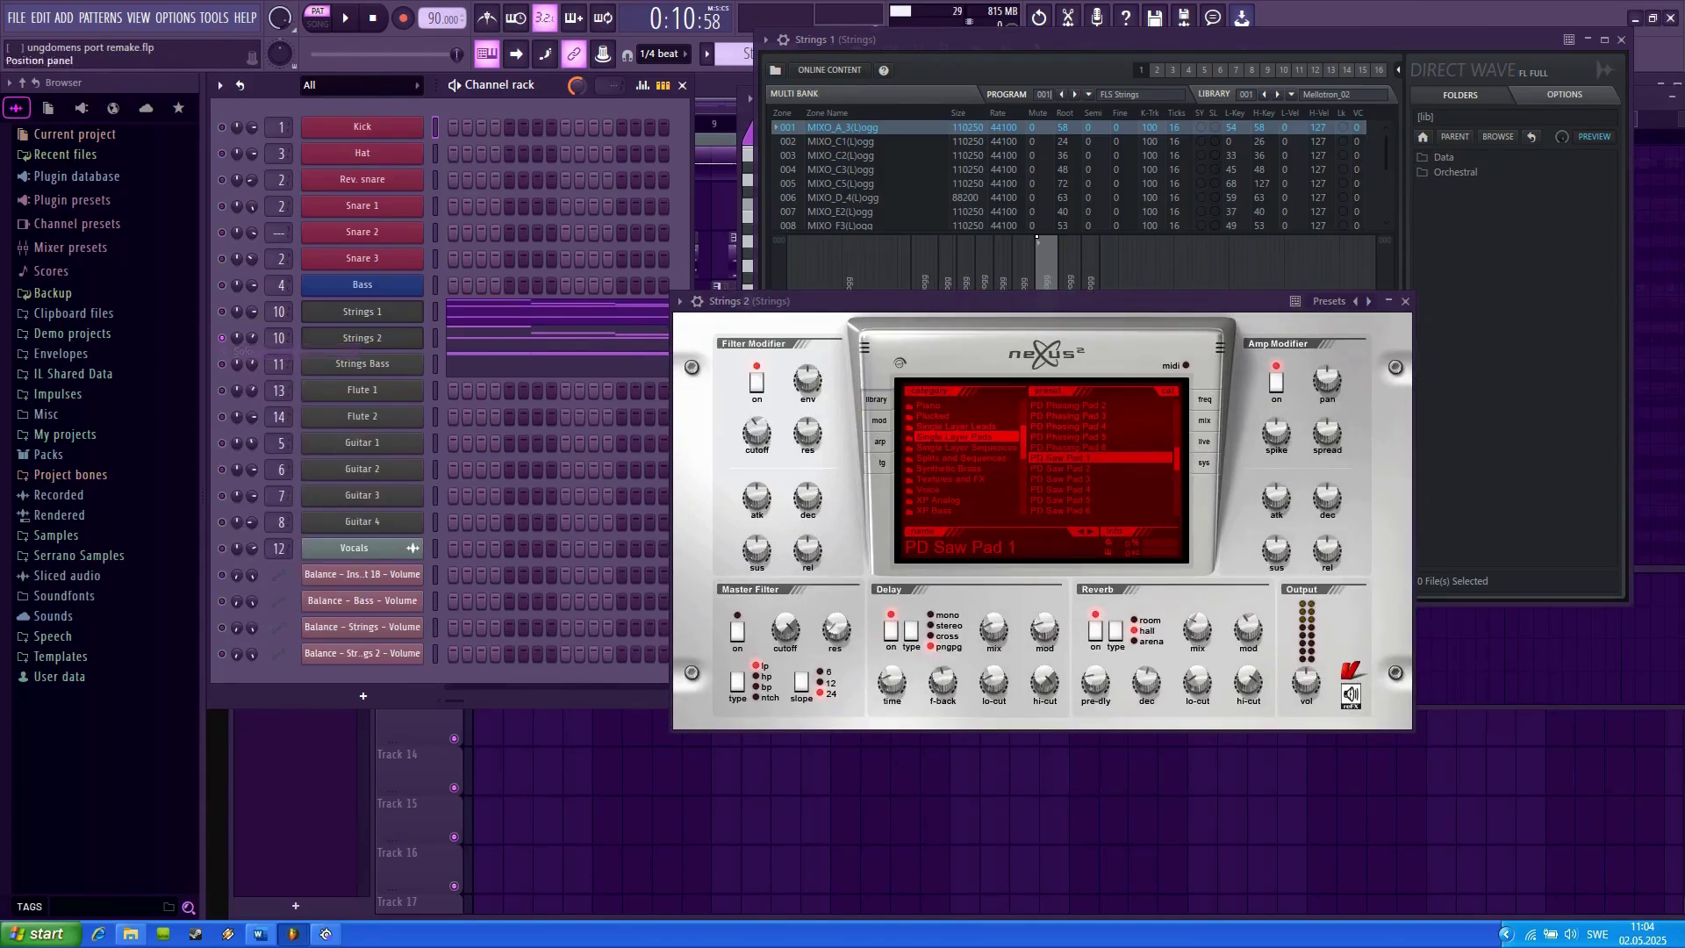
pyautogui.click(370, 23)
pyautogui.click(344, 18)
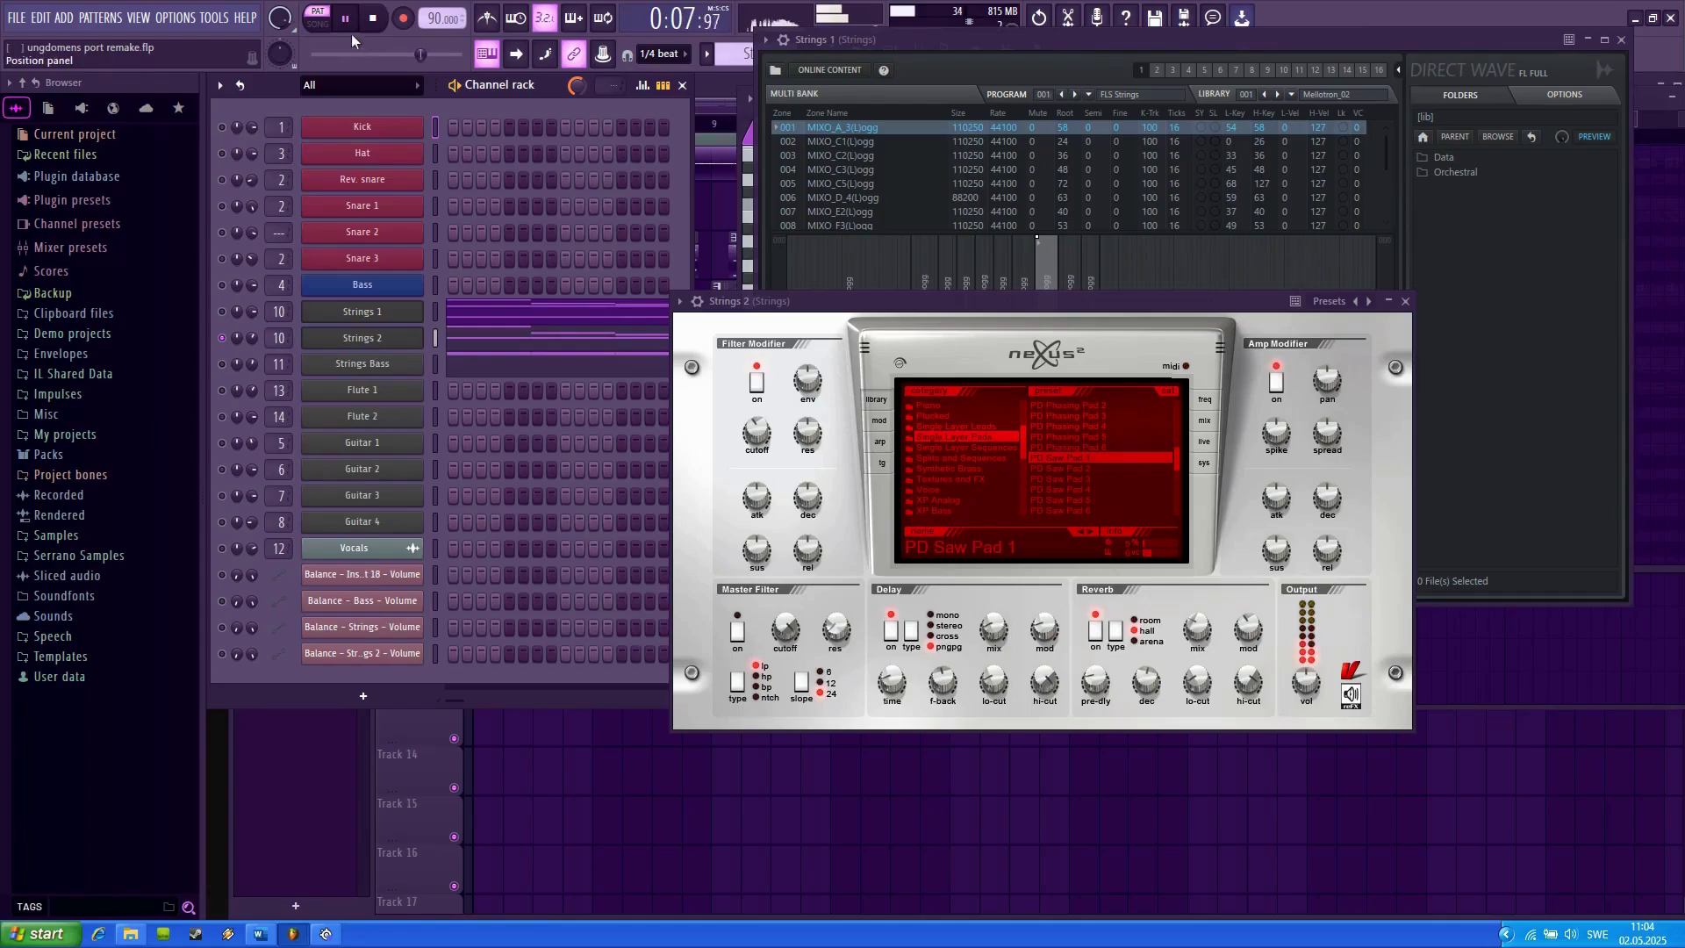
pyautogui.press('space')
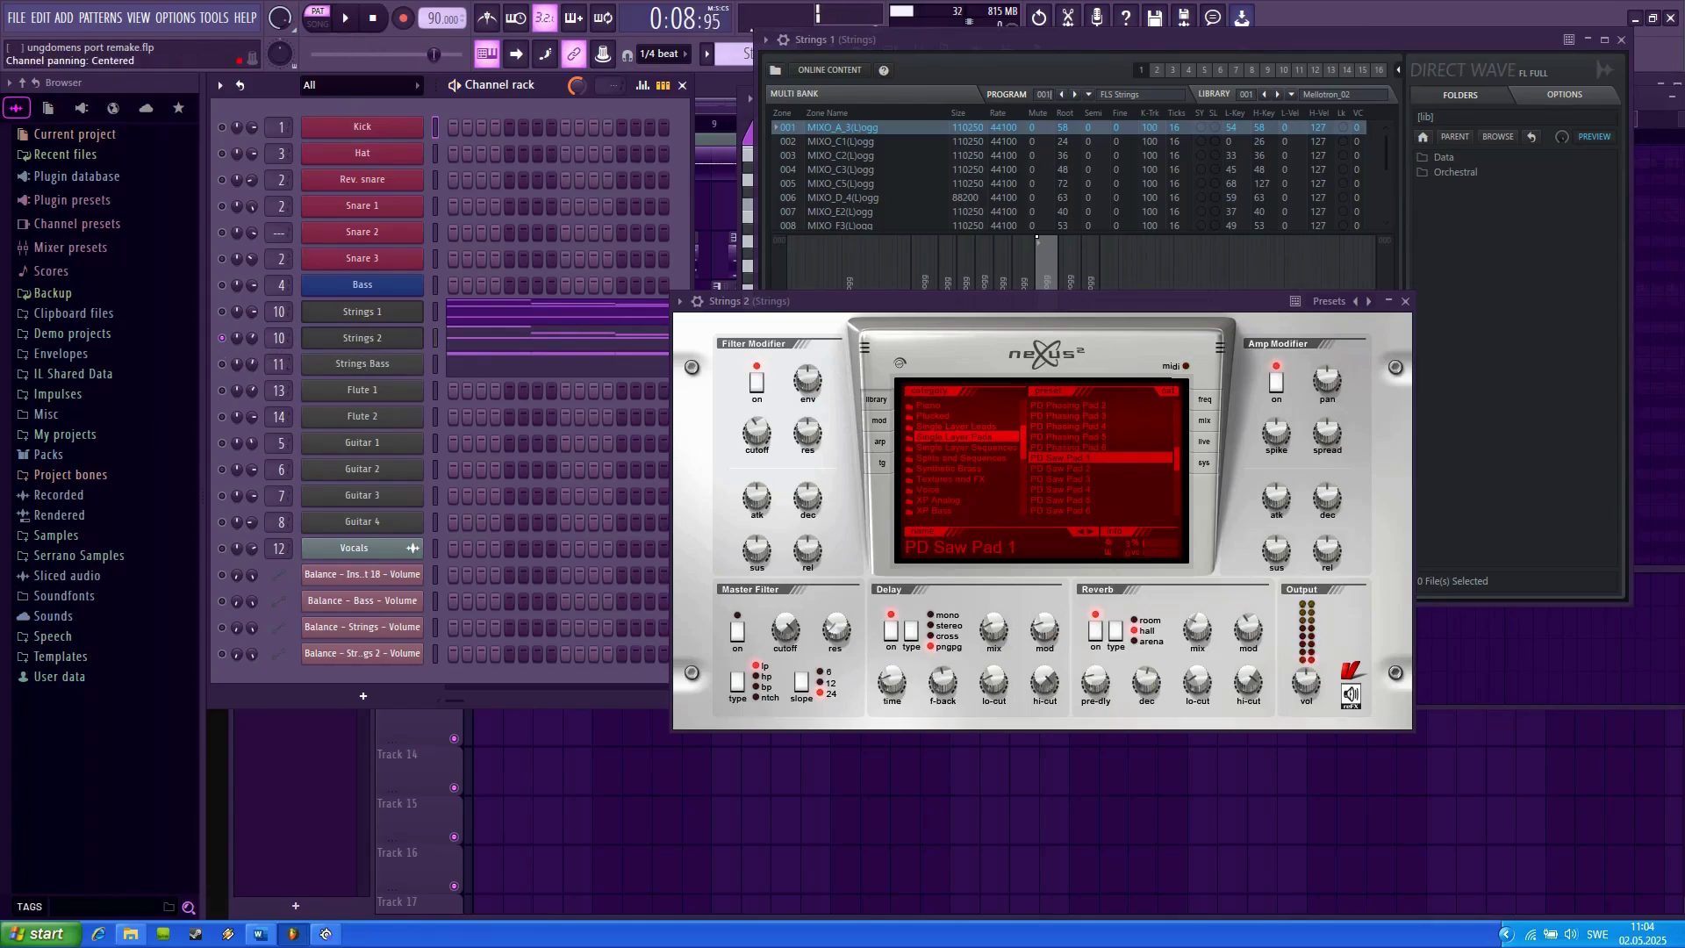
# - Inspect the Strings Bass channel's Nexus instrument and open its notes in the piano roll
pyautogui.click(362, 365)
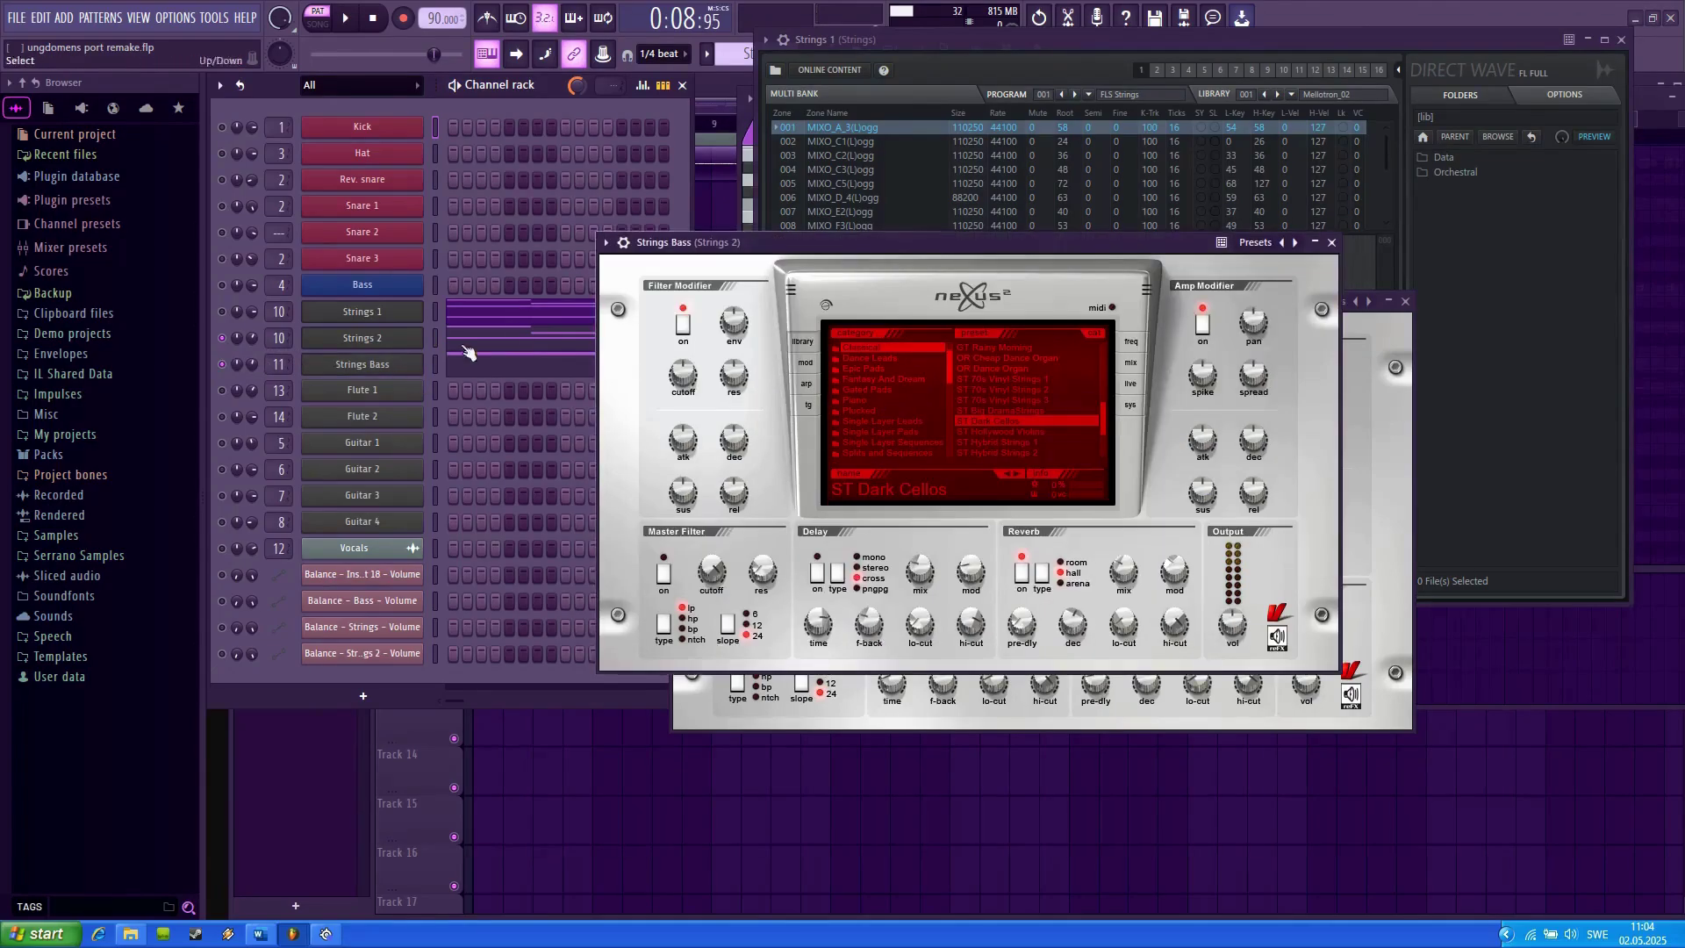
pyautogui.moveTo(723, 237); pyautogui.dragTo(822, 222)
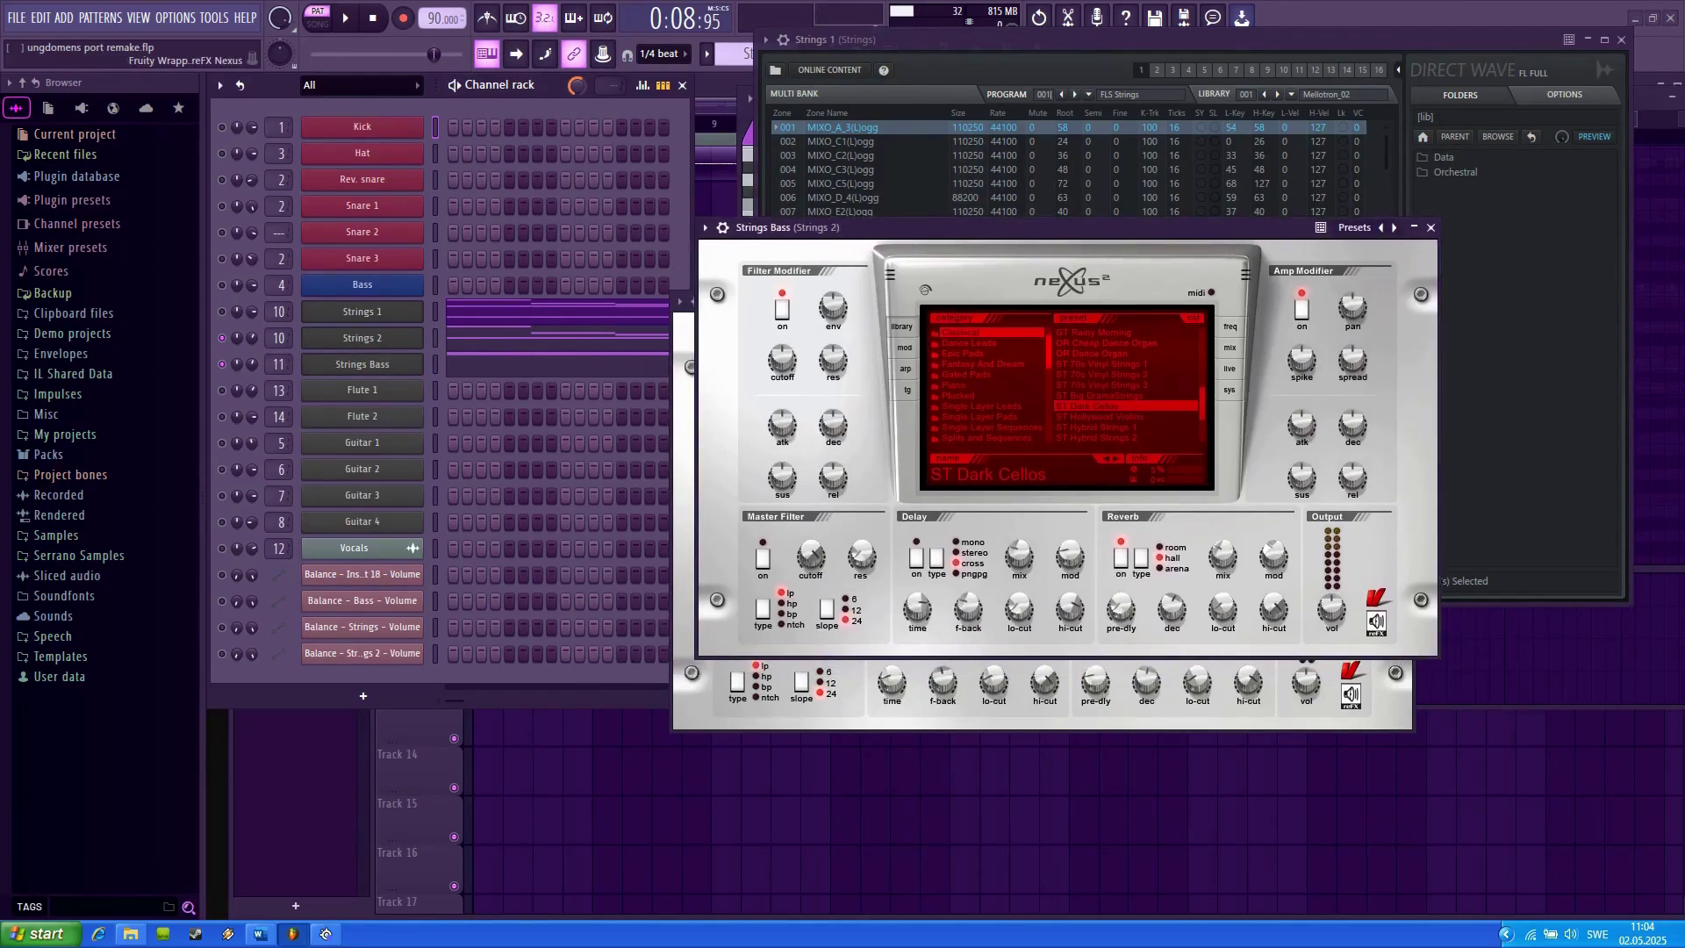
pyautogui.click(604, 355)
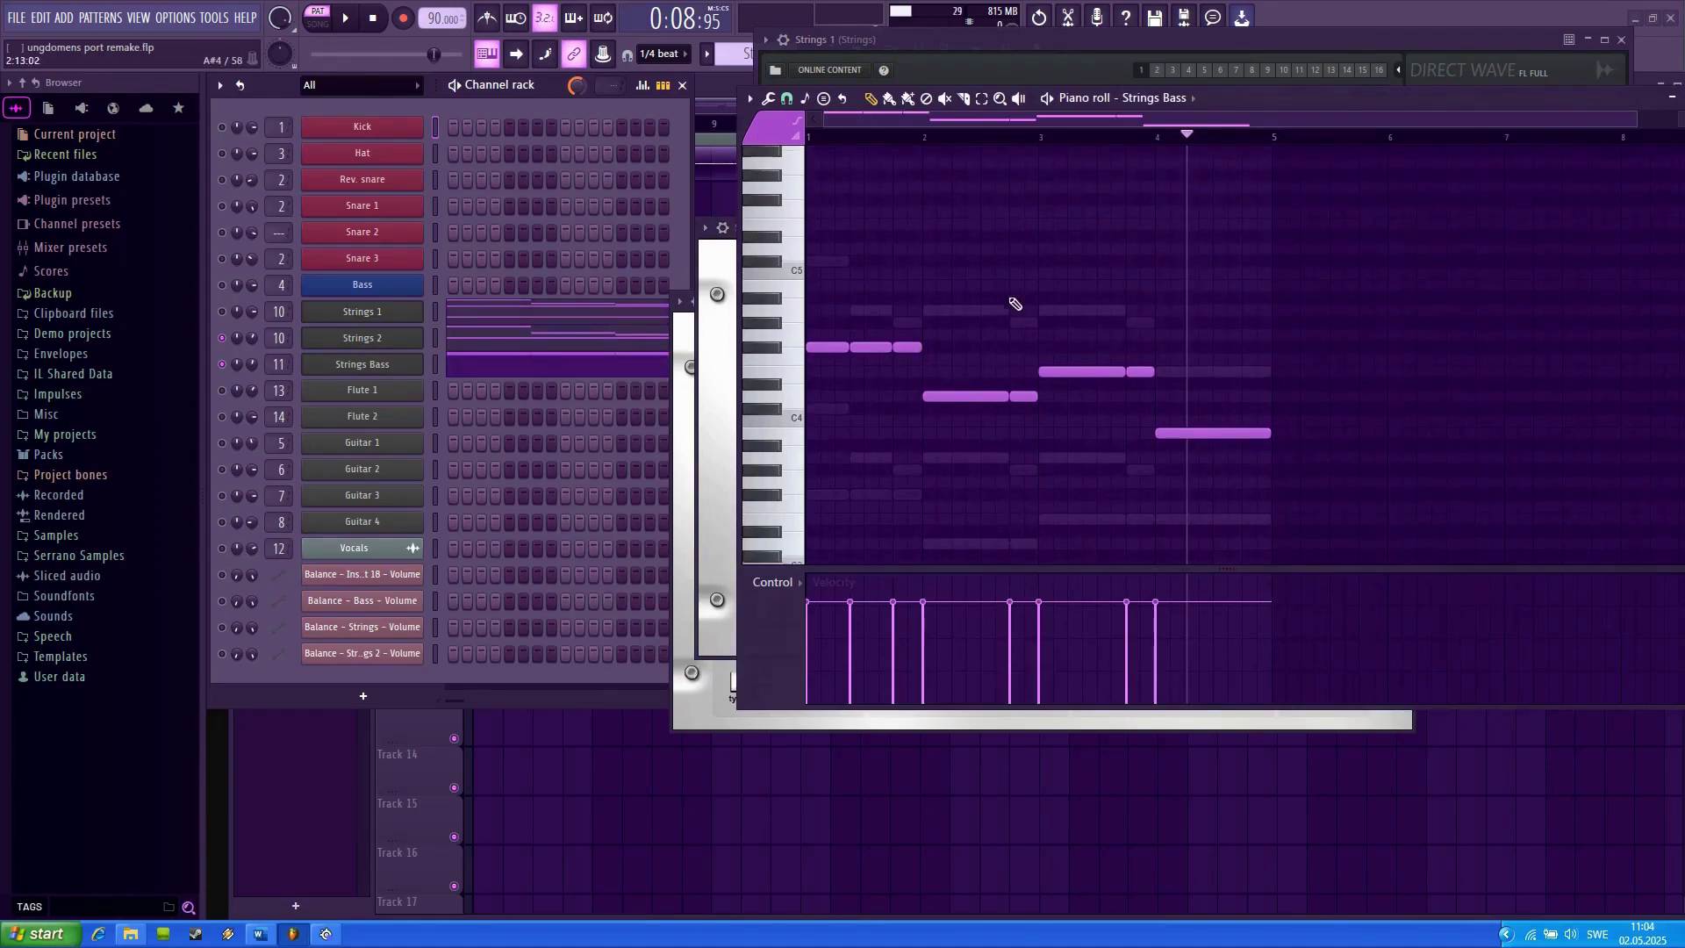
pyautogui.moveTo(1623, 102); pyautogui.dragTo(1361, 149)
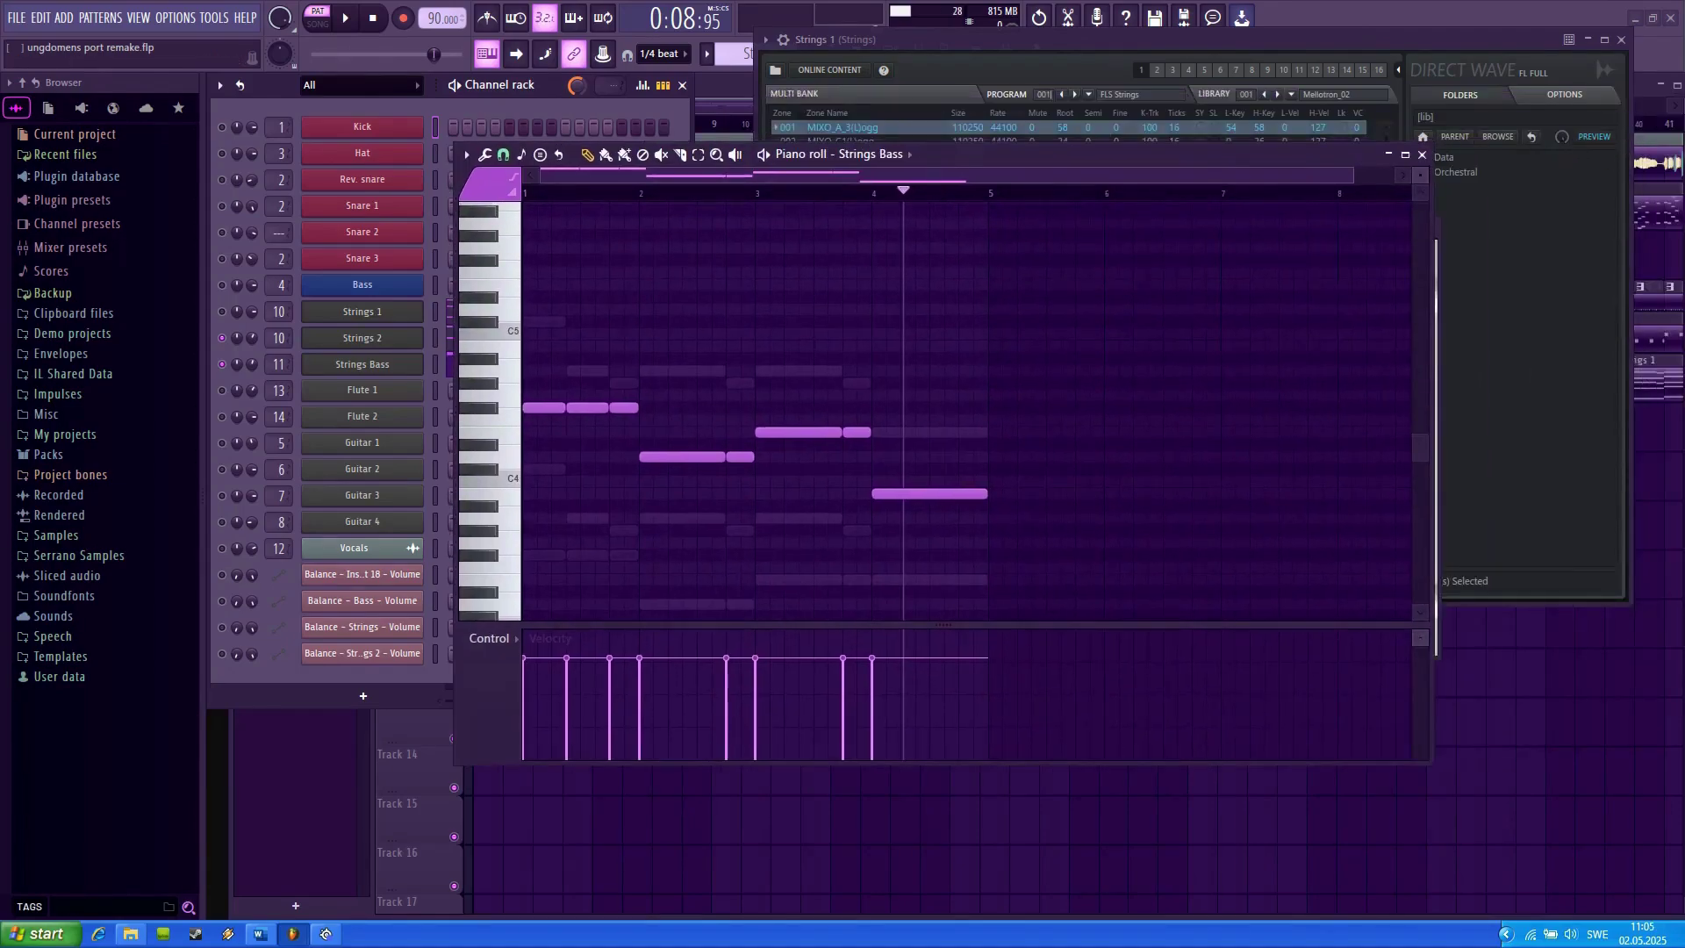
# - Close the piano roll and the Strings 1, Strings Bass and Strings 2 instrument windows
pyautogui.click(1421, 155)
pyautogui.click(1621, 40)
pyautogui.click(1432, 229)
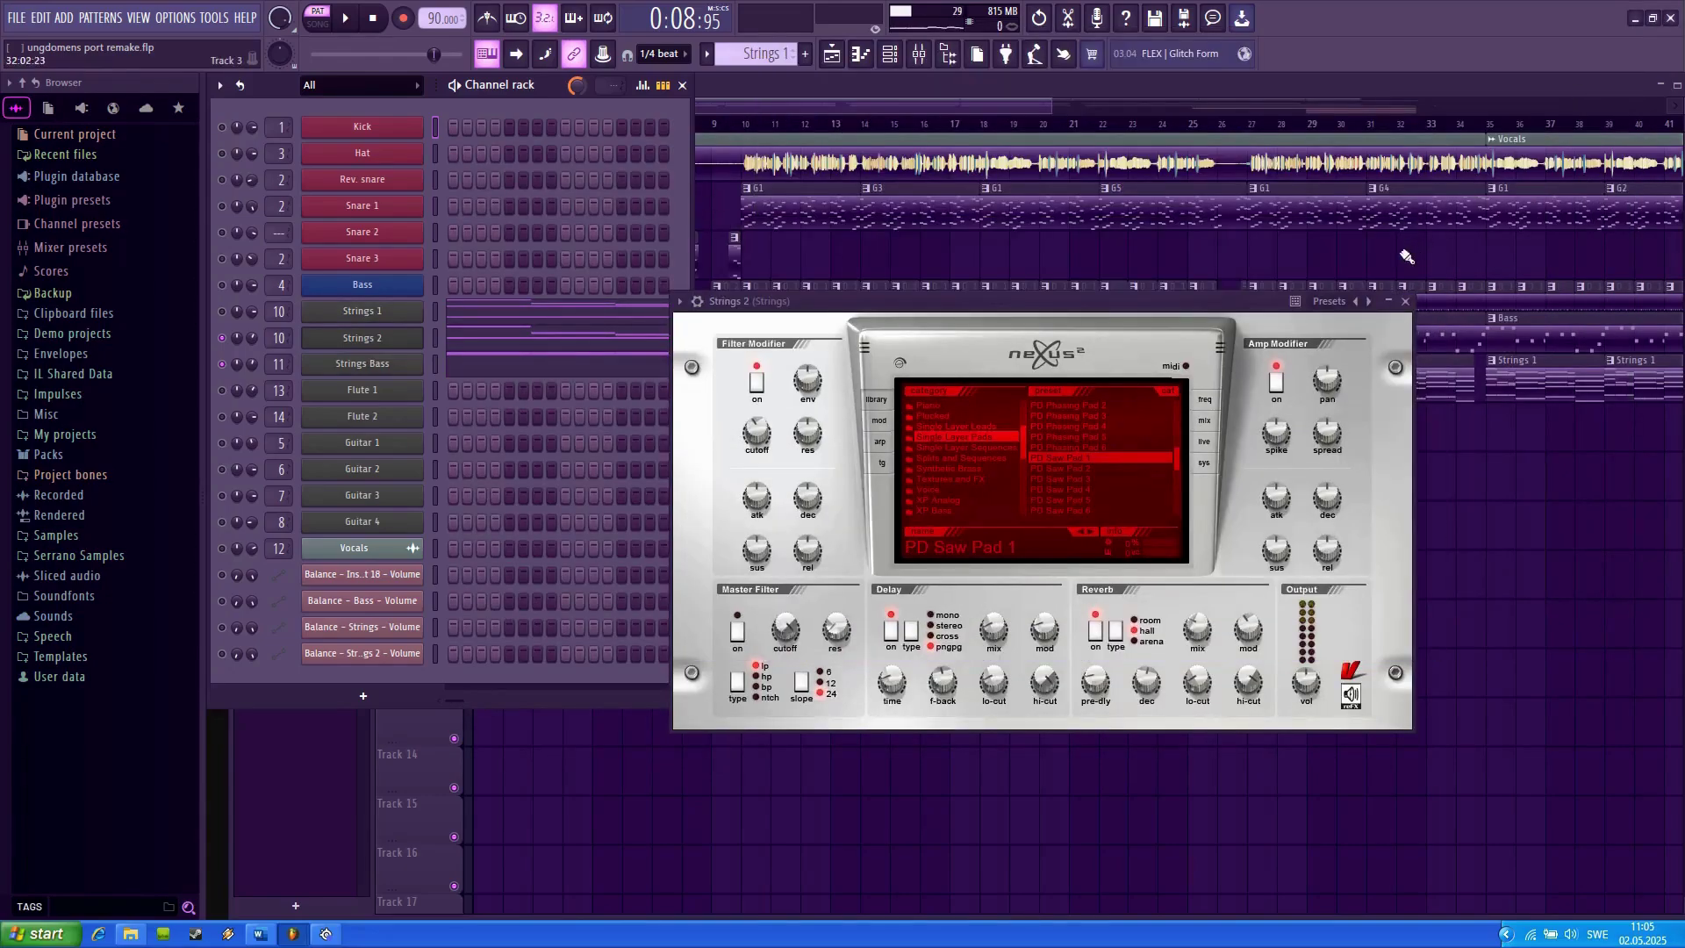
pyautogui.click(1404, 301)
# - Switch to pattern Flute 1 and inspect the settings pages of the Flute 1 channel's Nexus instrument
pyautogui.click(762, 54)
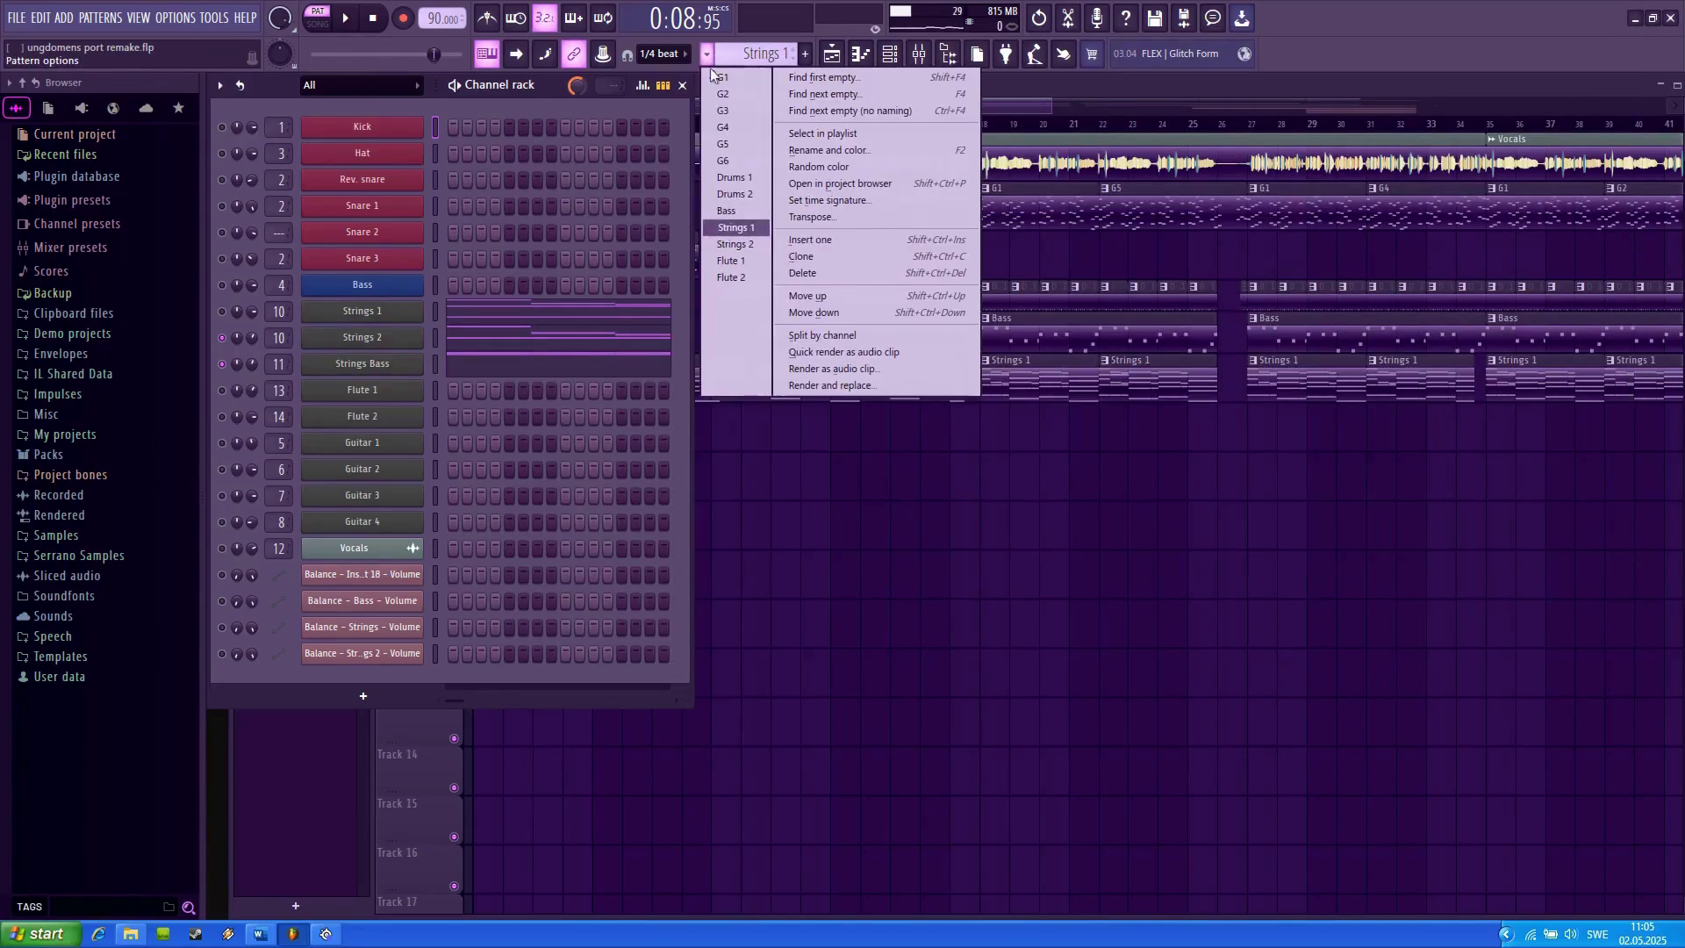
pyautogui.click(729, 260)
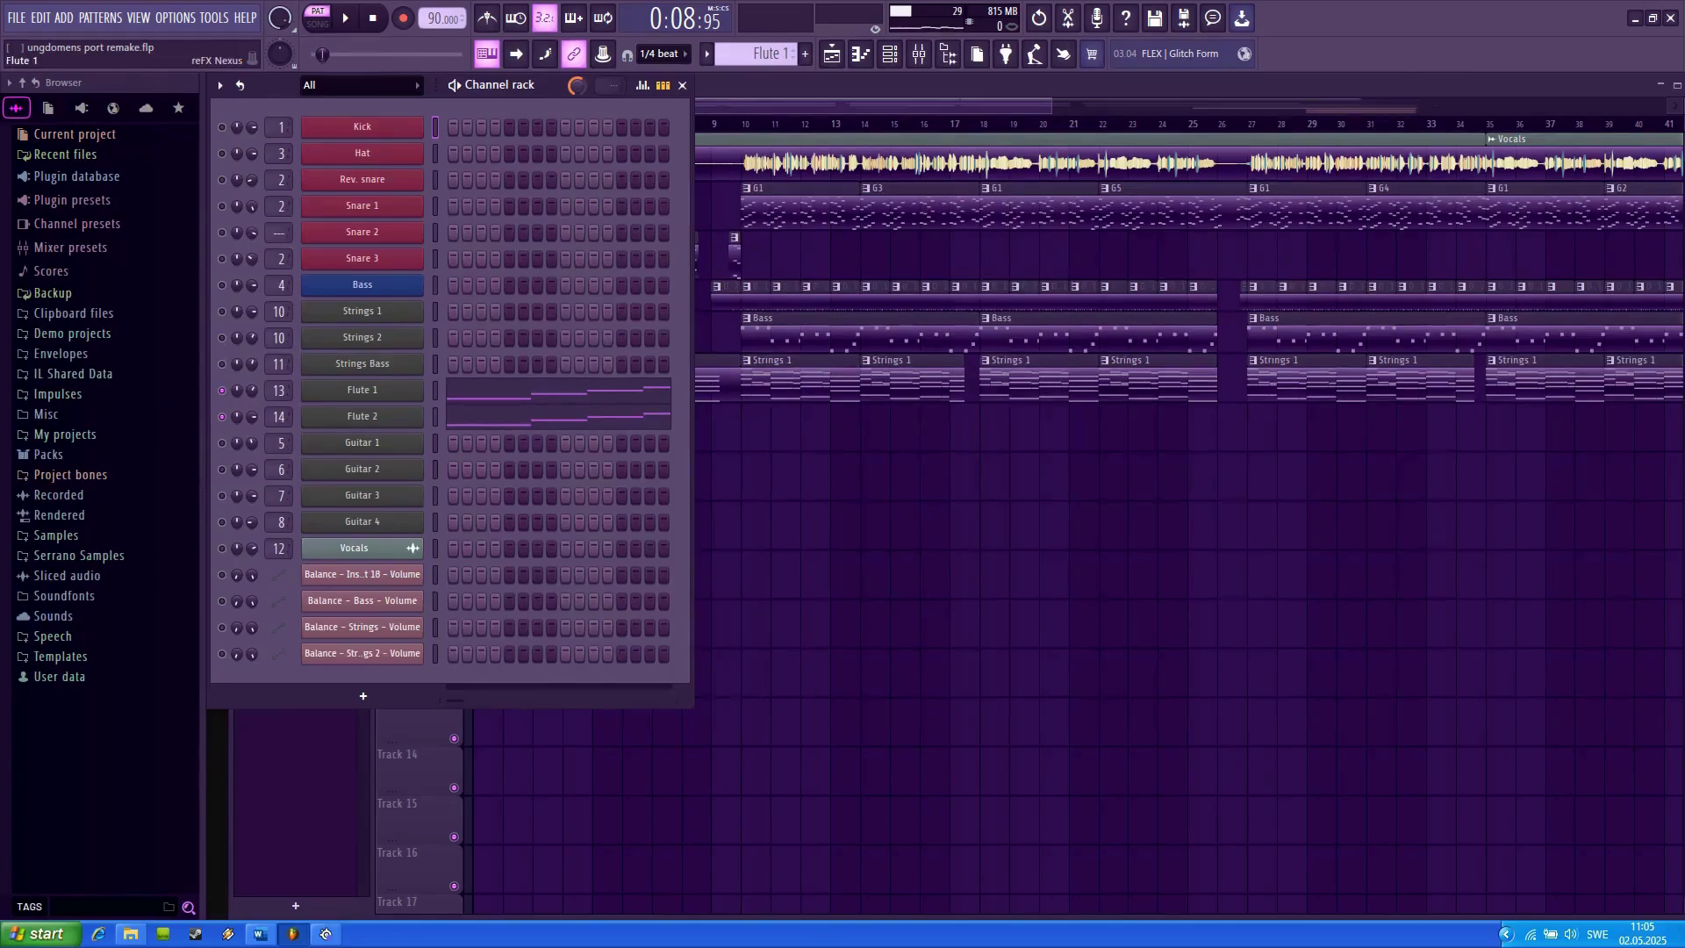
pyautogui.click(361, 390)
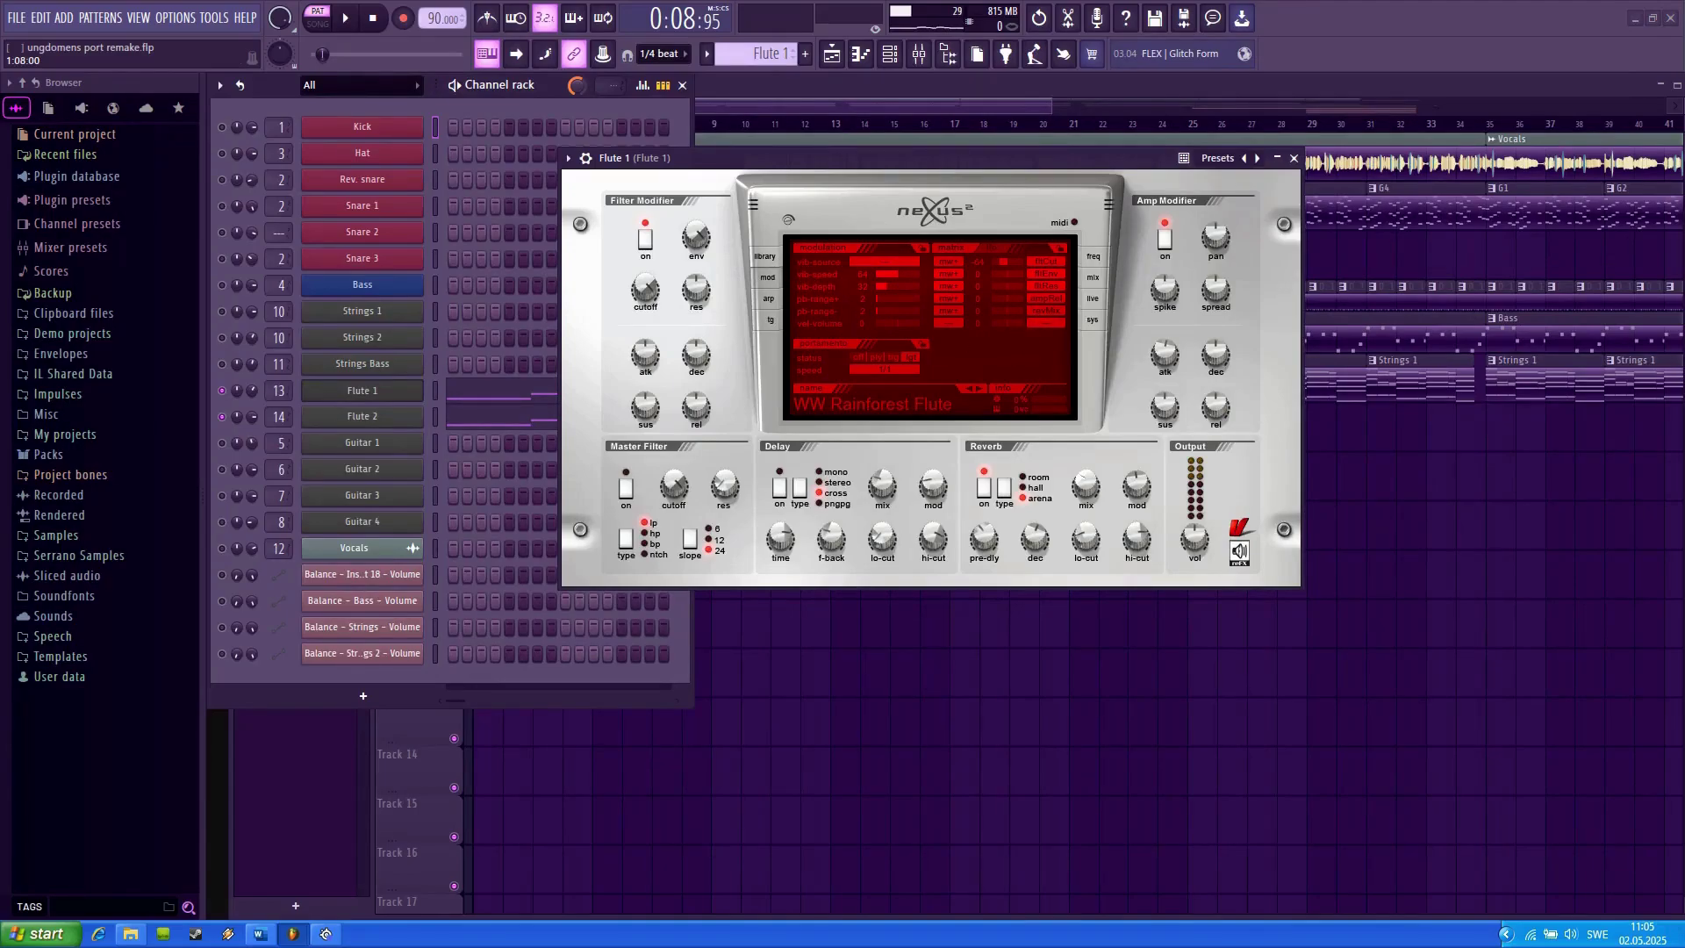
pyautogui.click(764, 256)
pyautogui.click(1093, 319)
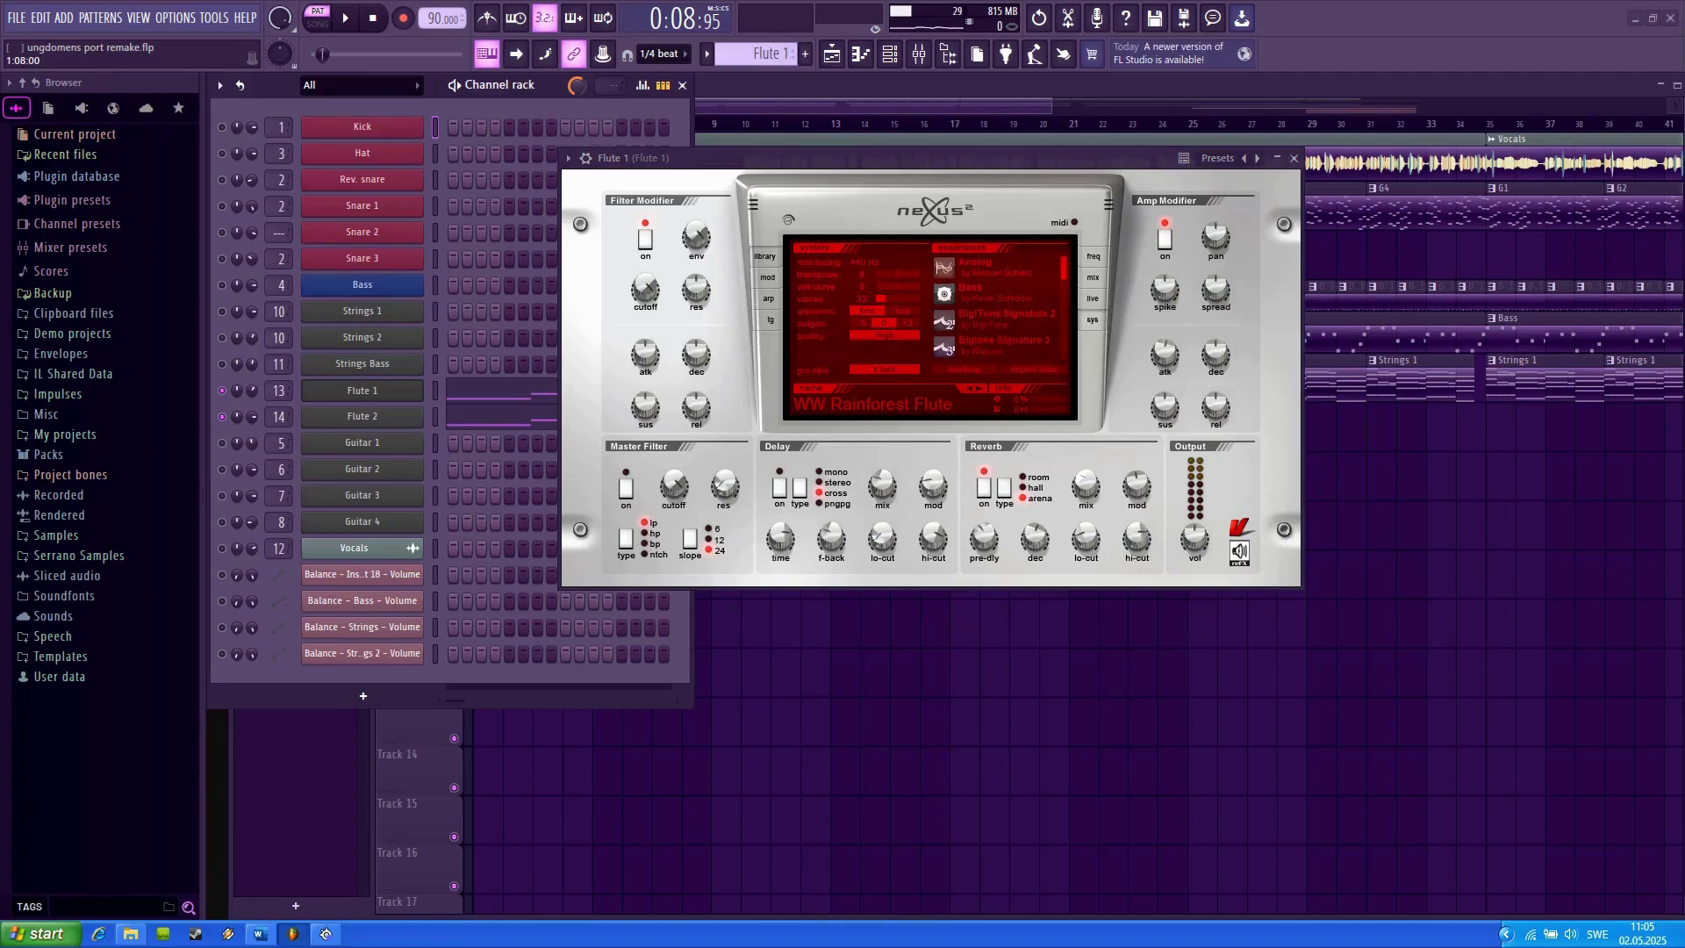
pyautogui.click(1092, 299)
pyautogui.click(1093, 277)
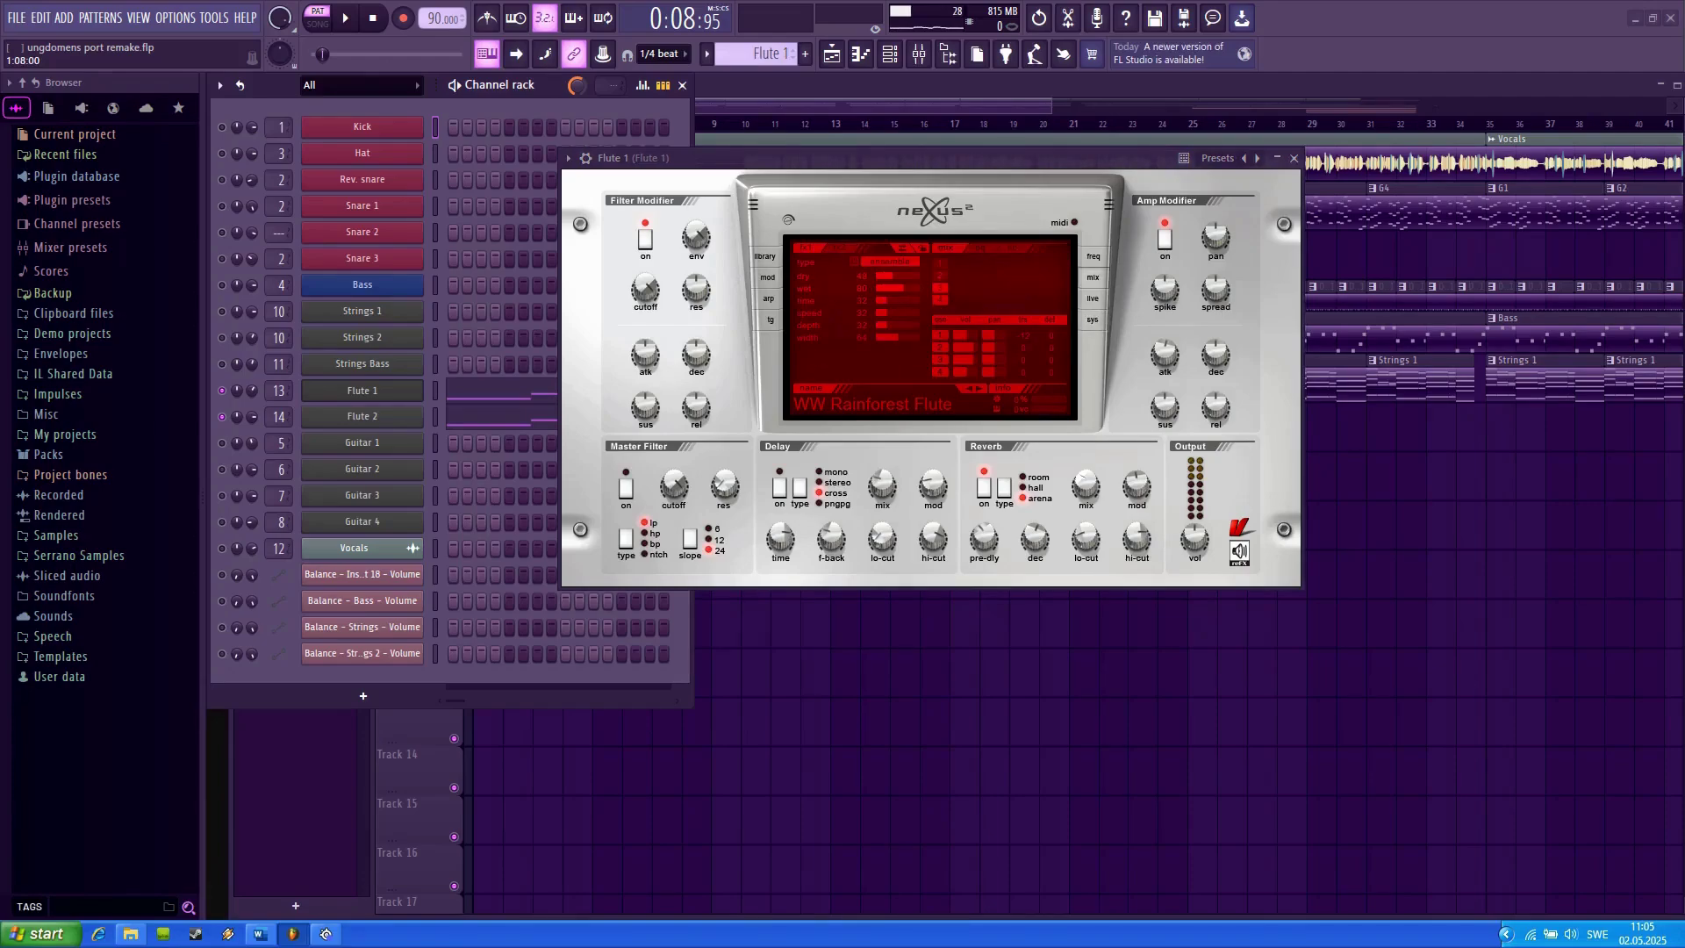
# - Solo the Flute 1 channel, play the pattern and view its notes in the piano roll, stopping playback at the end
pyautogui.click(222, 391)
pyautogui.press('space')
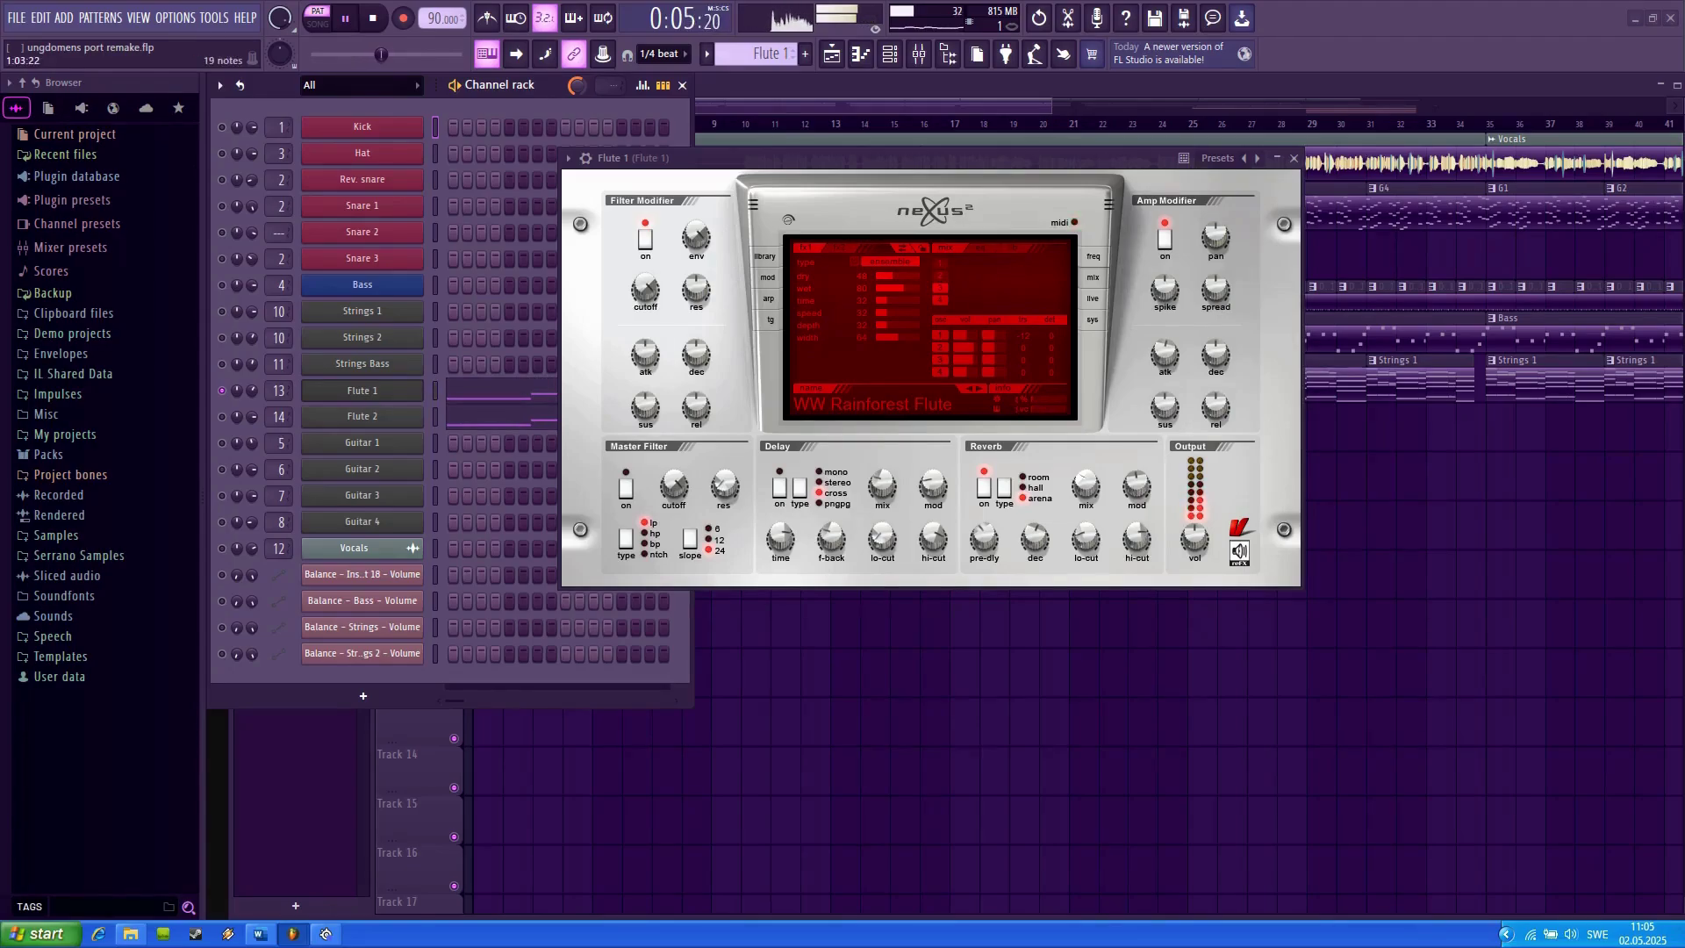
pyautogui.click(497, 392)
pyautogui.scroll(6, 729, 342)
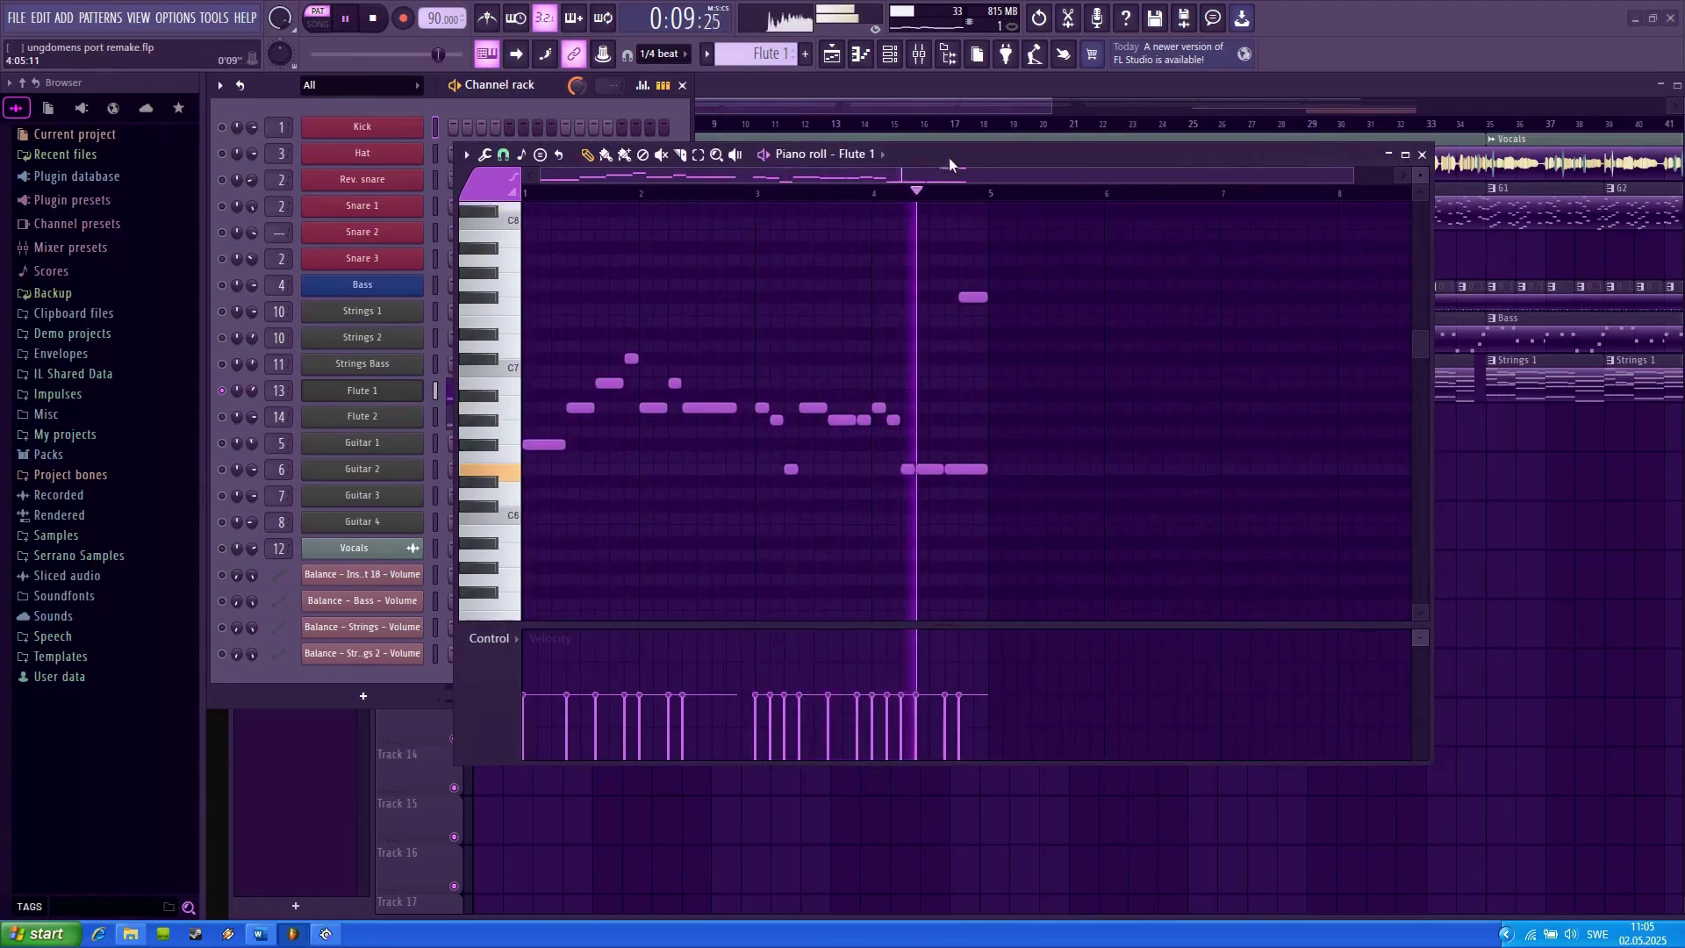
pyautogui.moveTo(949, 157); pyautogui.dragTo(993, 144)
pyautogui.press('space')
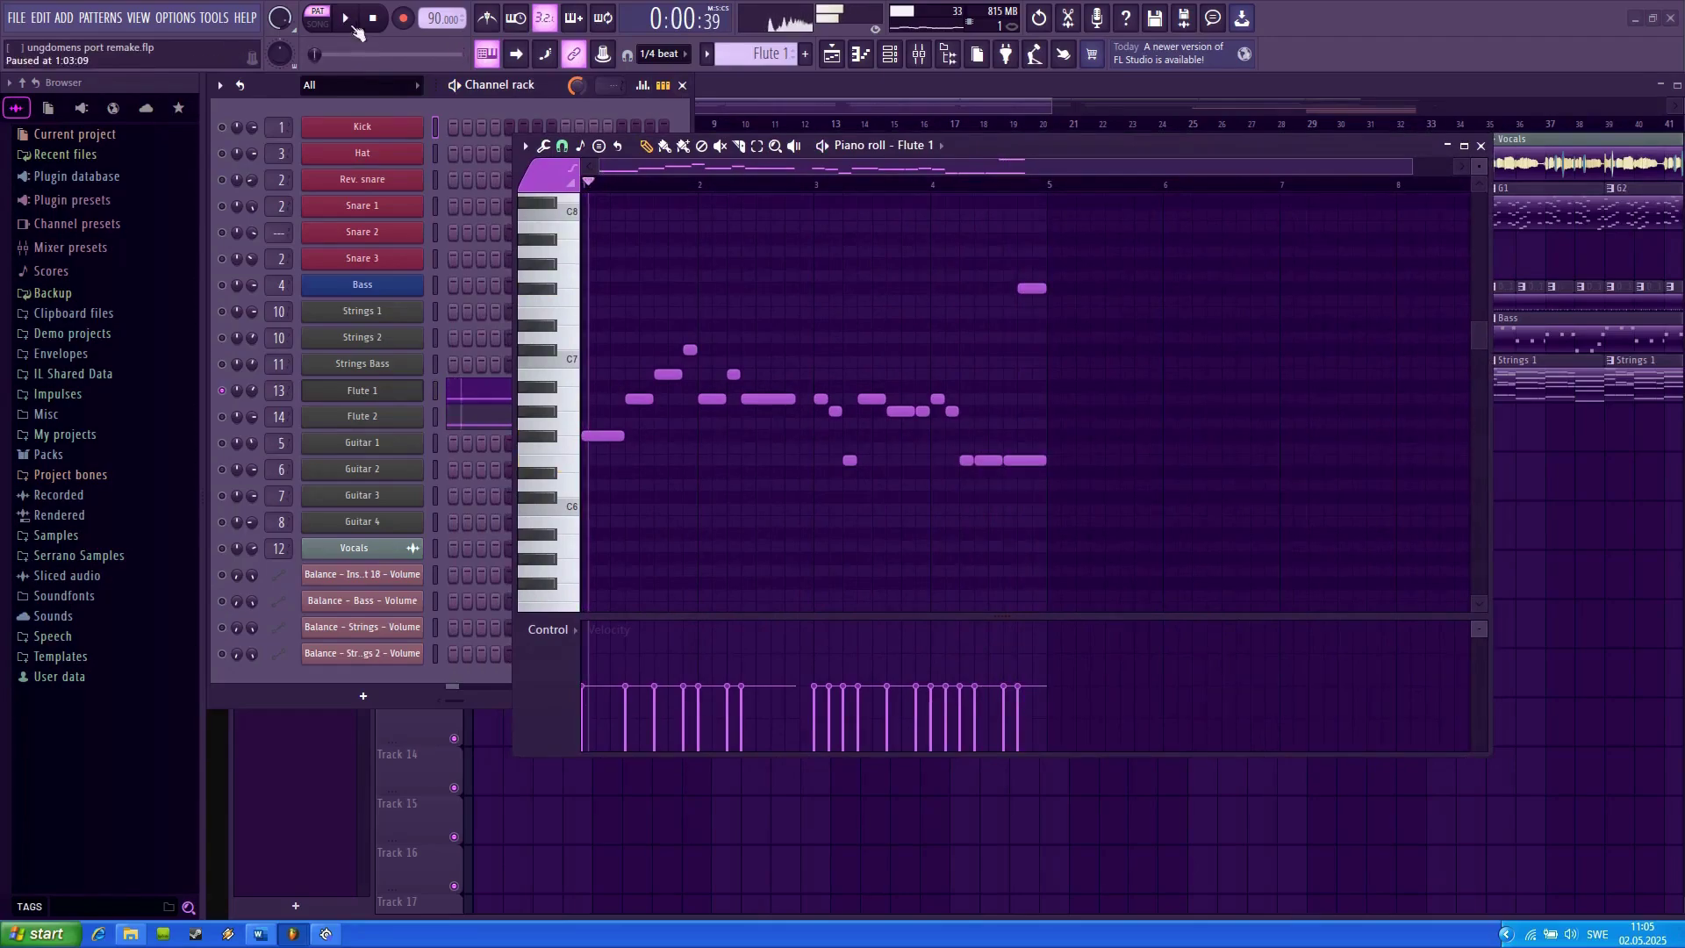
# - Play Flute 2 on its own while viewing its Nexus preset library, and close that instrument and the piano roll
pyautogui.click(349, 427)
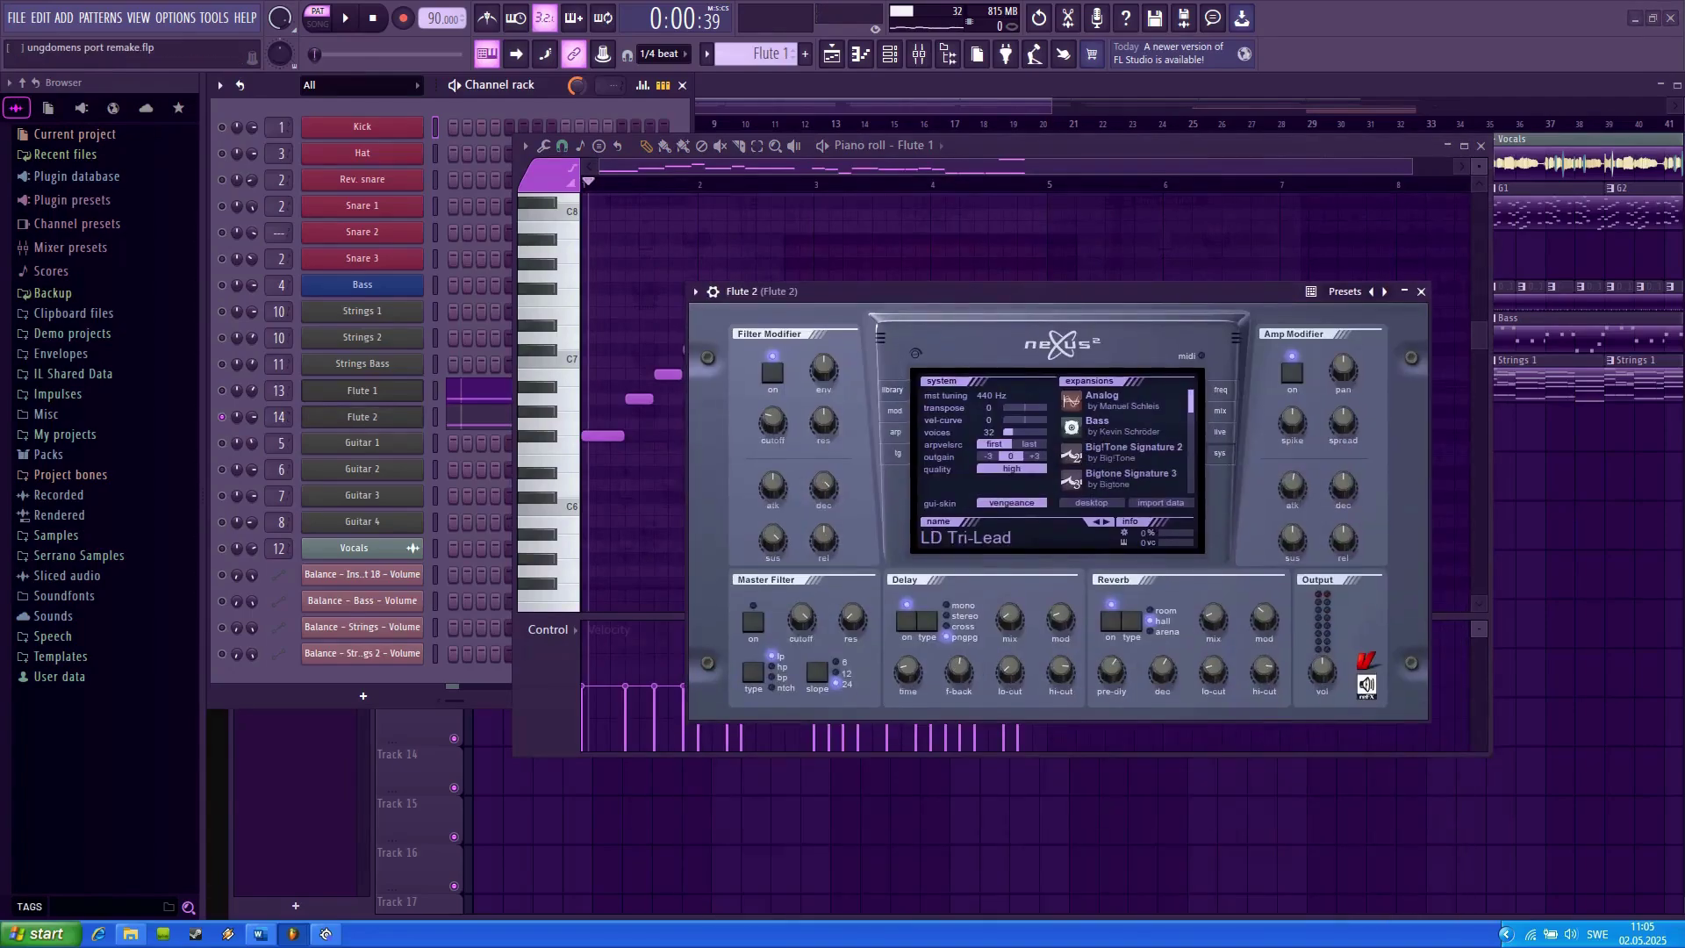
pyautogui.click(893, 390)
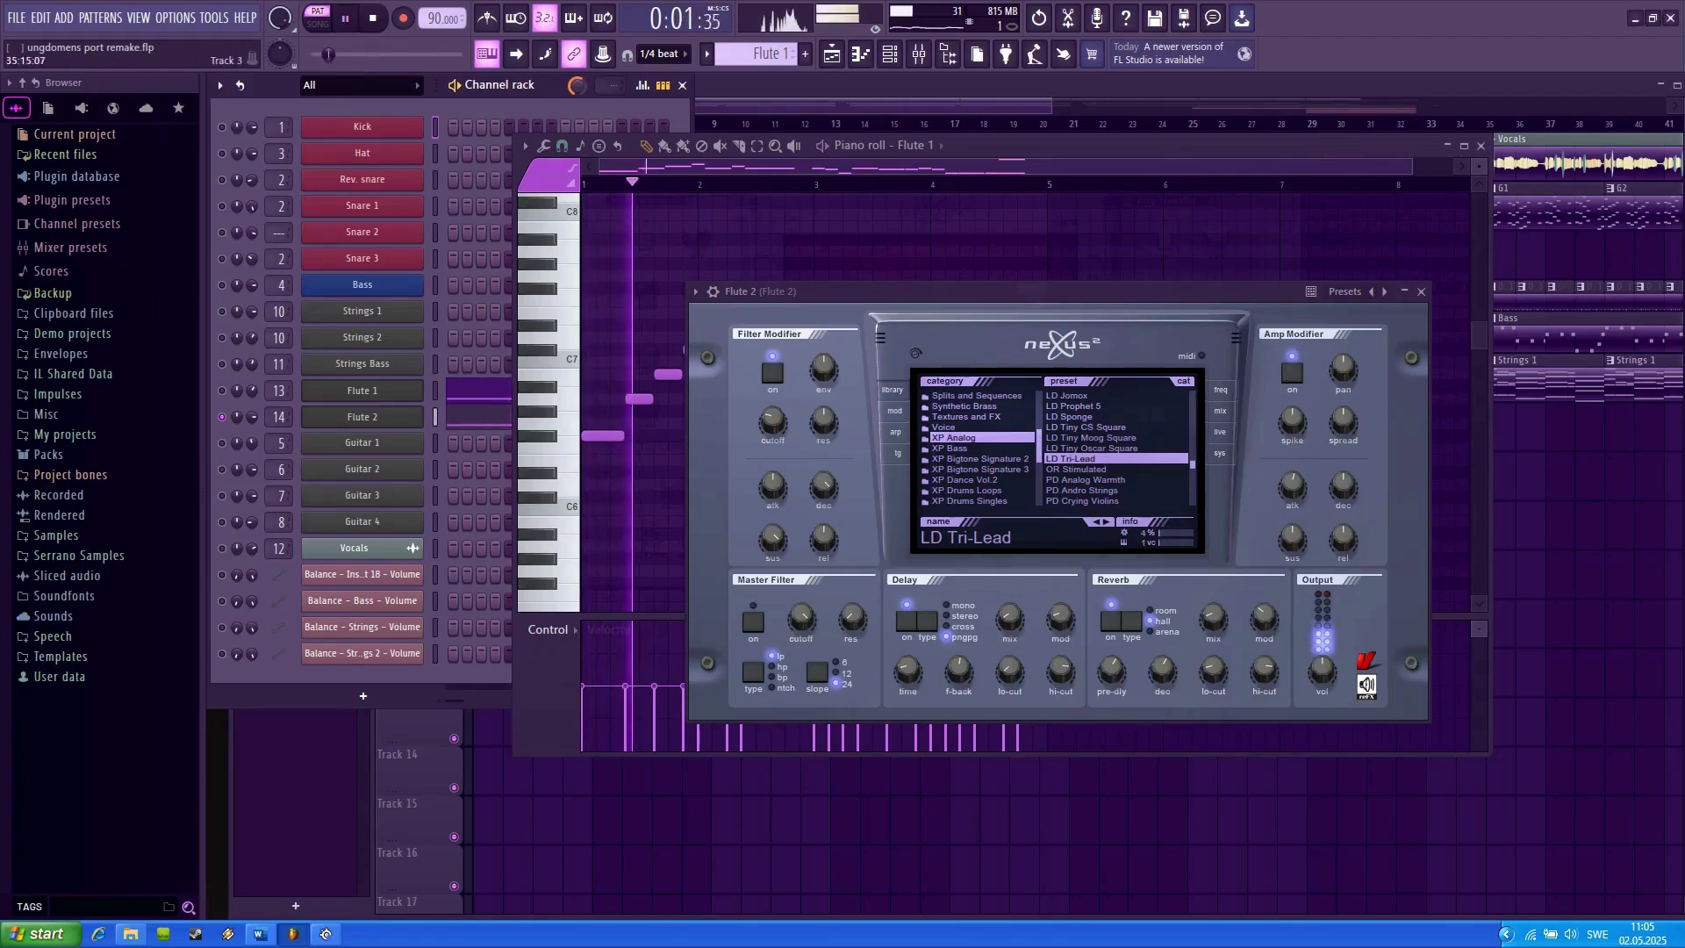
pyautogui.click(1421, 291)
pyautogui.click(1480, 146)
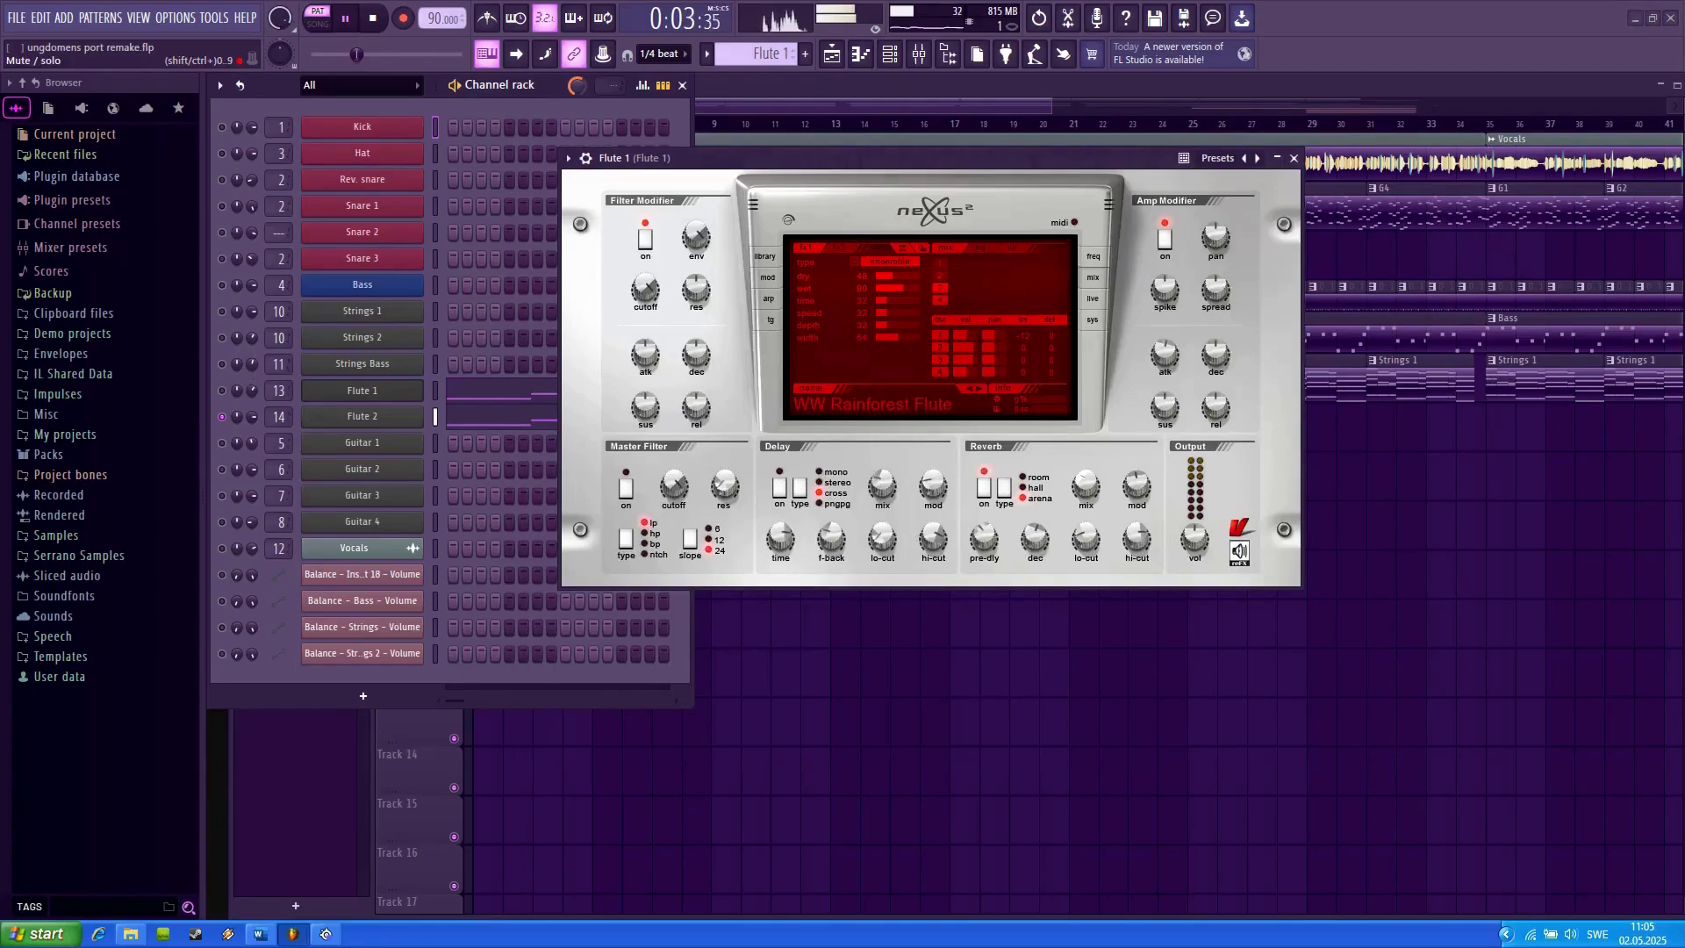
# - Unmute Flute 1 alongside Flute 2 and view the Flute 2 notes in the piano roll while the pattern plays
pyautogui.click(222, 391)
pyautogui.click(500, 417)
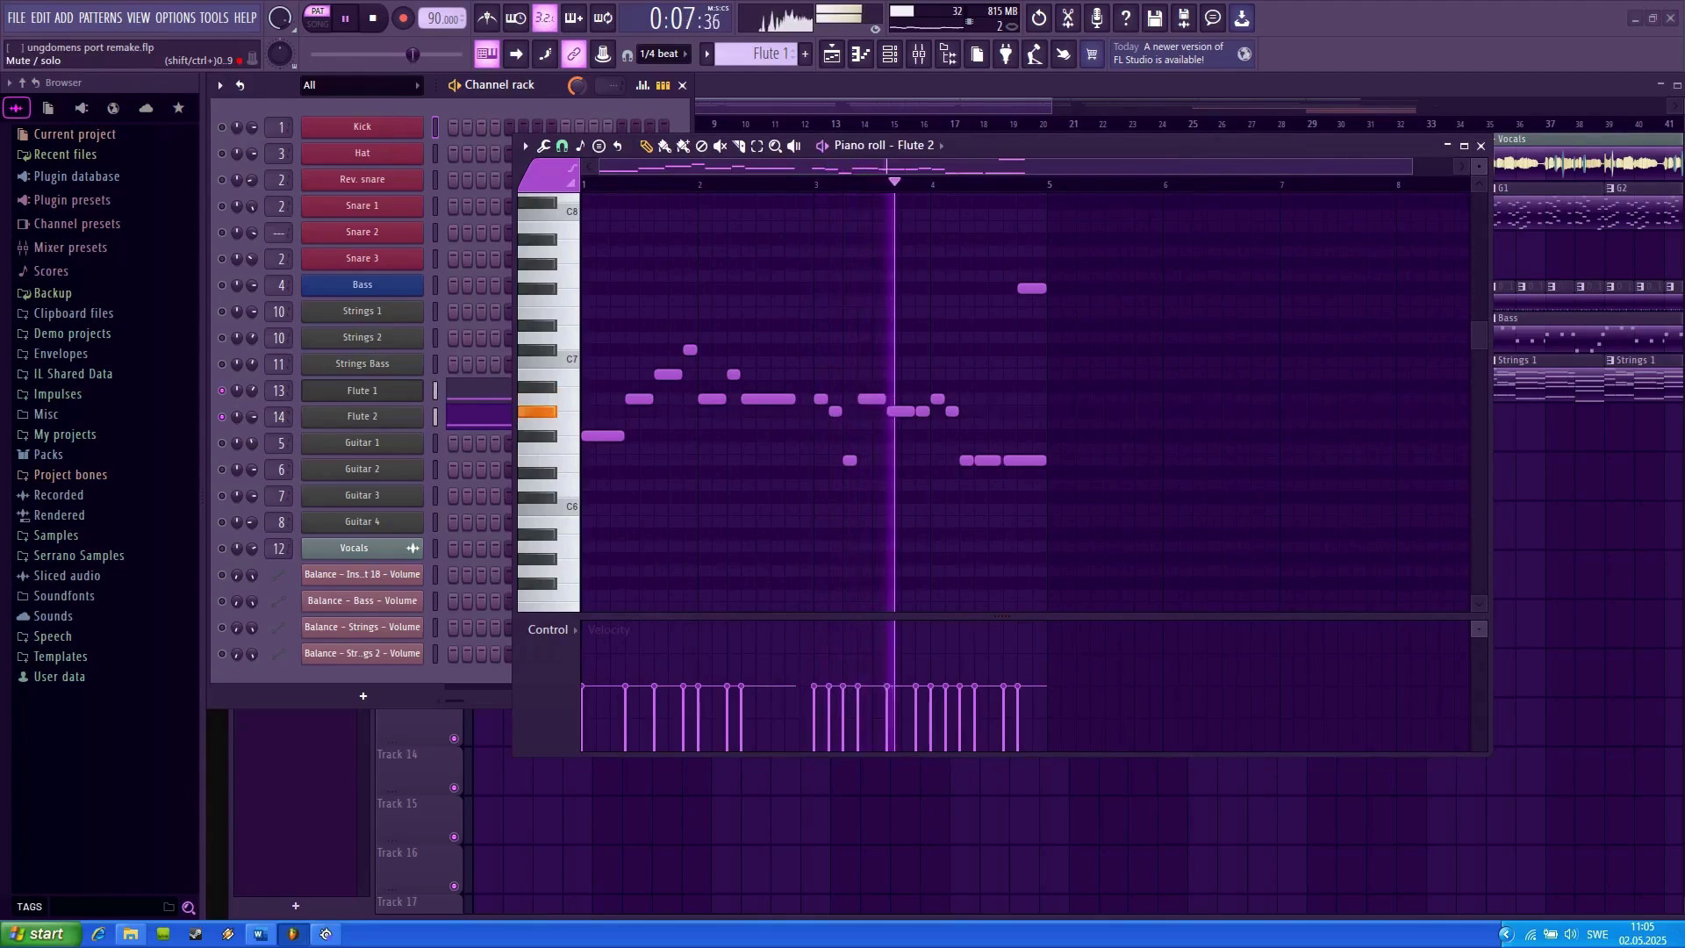
pyautogui.rightClick(222, 391)
pyautogui.click(249, 407)
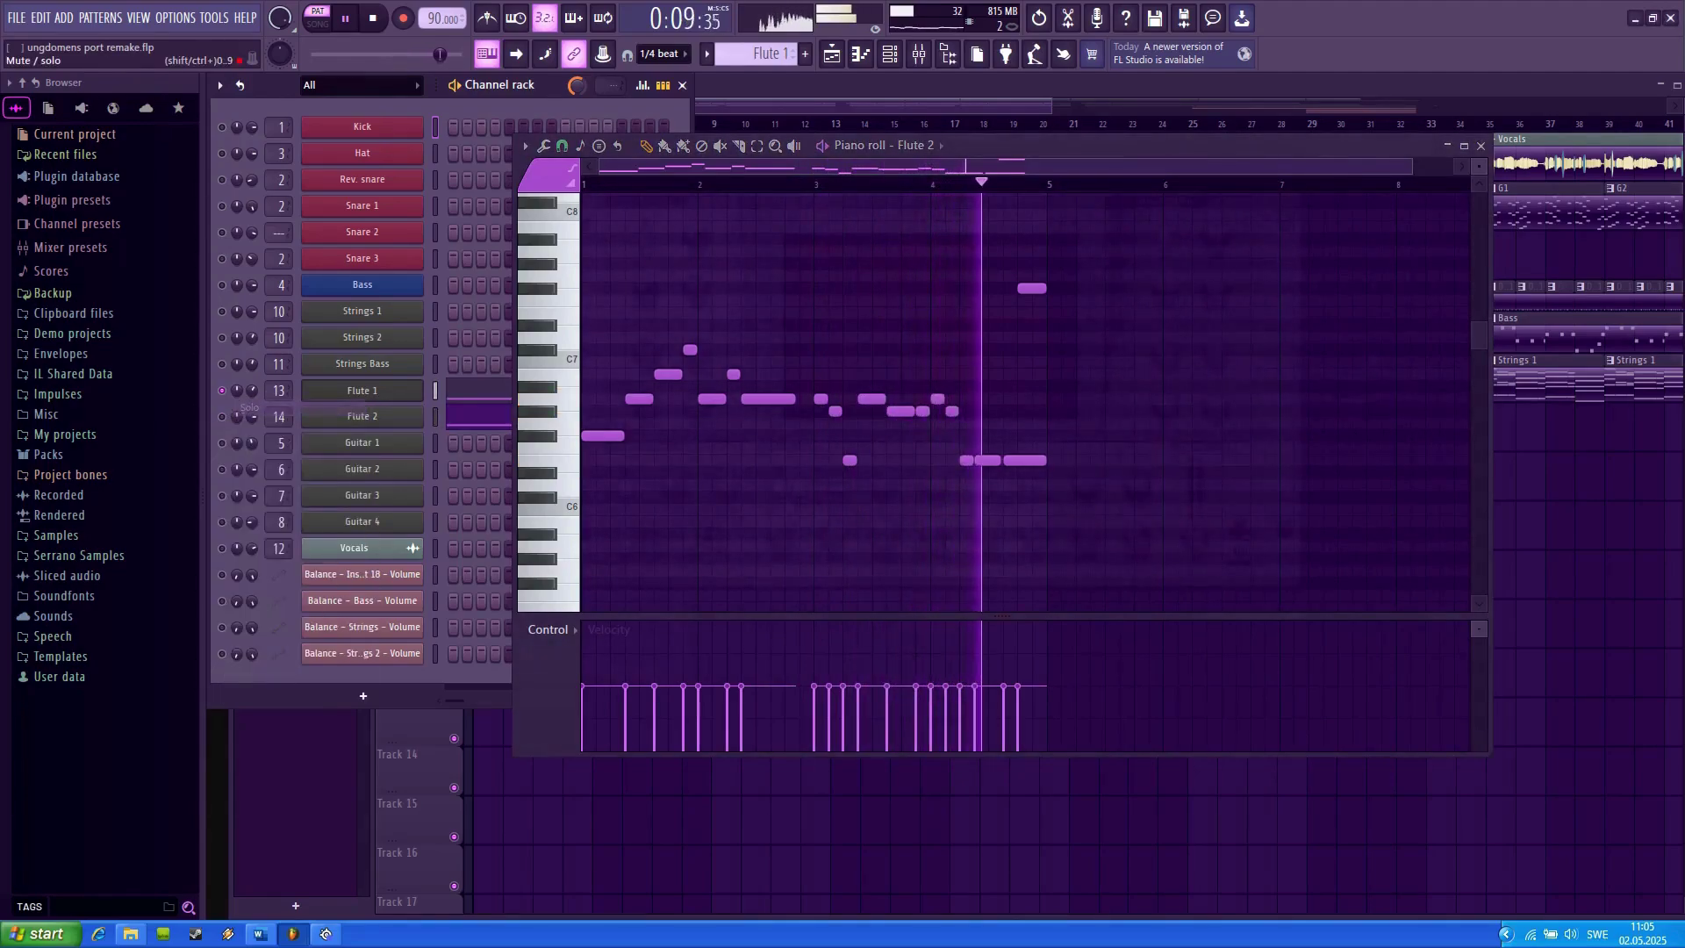
# - Stop playback and close the piano roll and the Flute 1 instrument window
pyautogui.press('space')
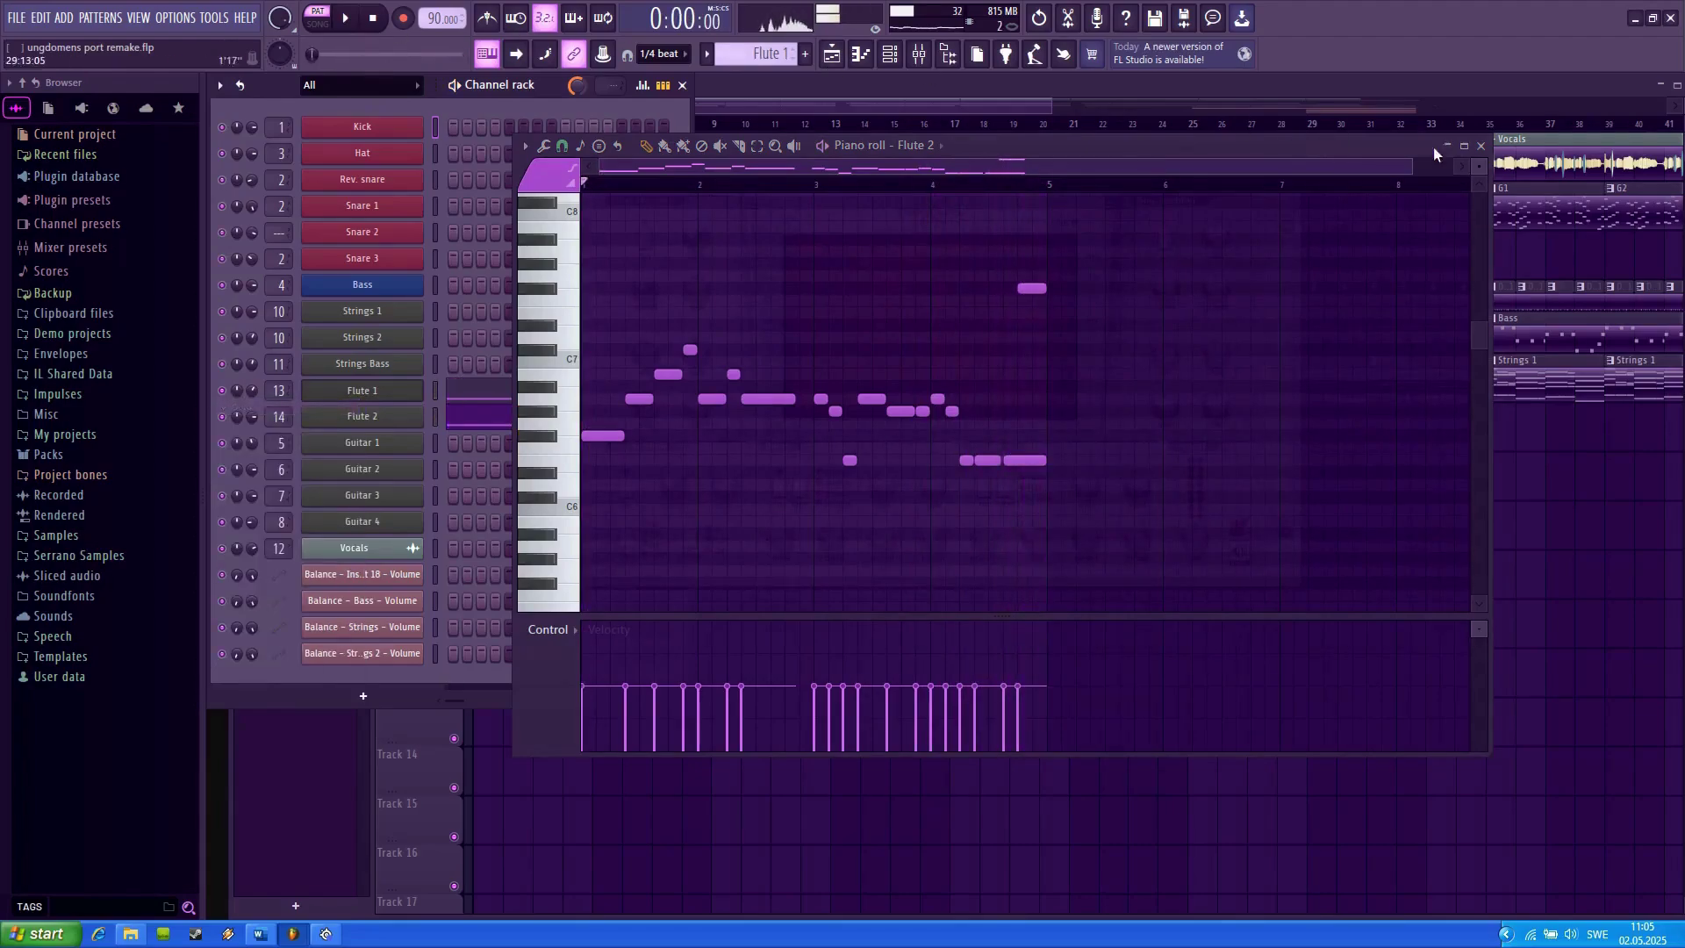
pyautogui.click(1481, 148)
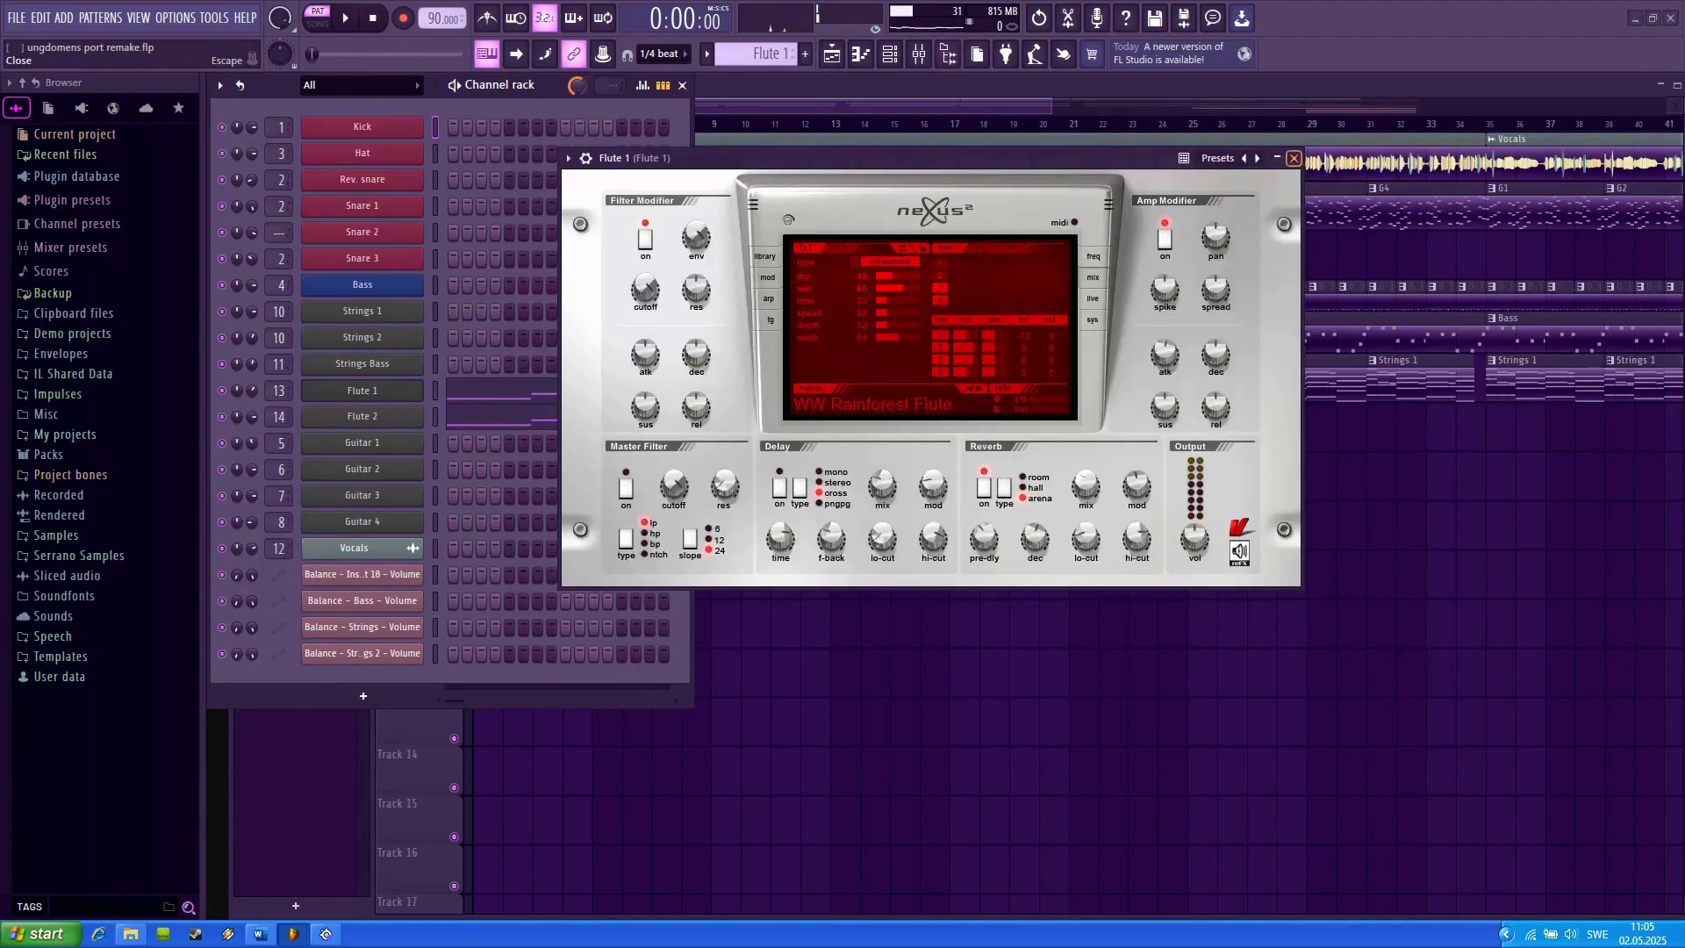
pyautogui.click(1294, 158)
# - Show the whole arrangement in the playlist and play it from the start in song mode
pyautogui.click(1050, 106)
pyautogui.moveTo(1050, 105); pyautogui.dragTo(1552, 106)
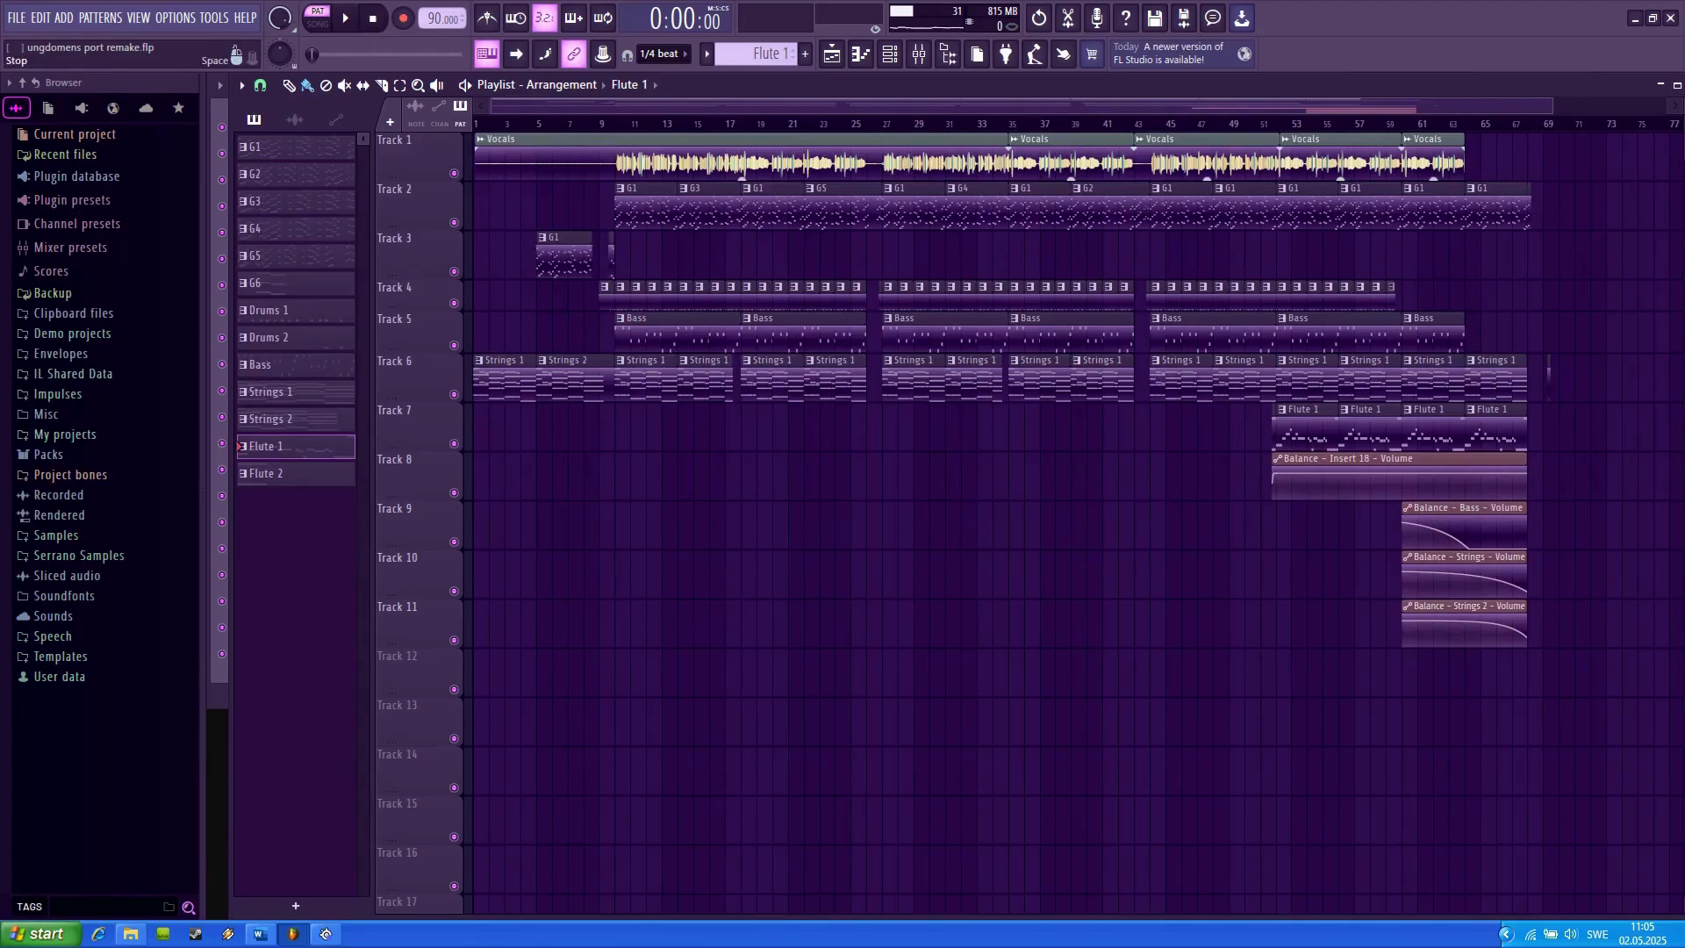
pyautogui.click(318, 19)
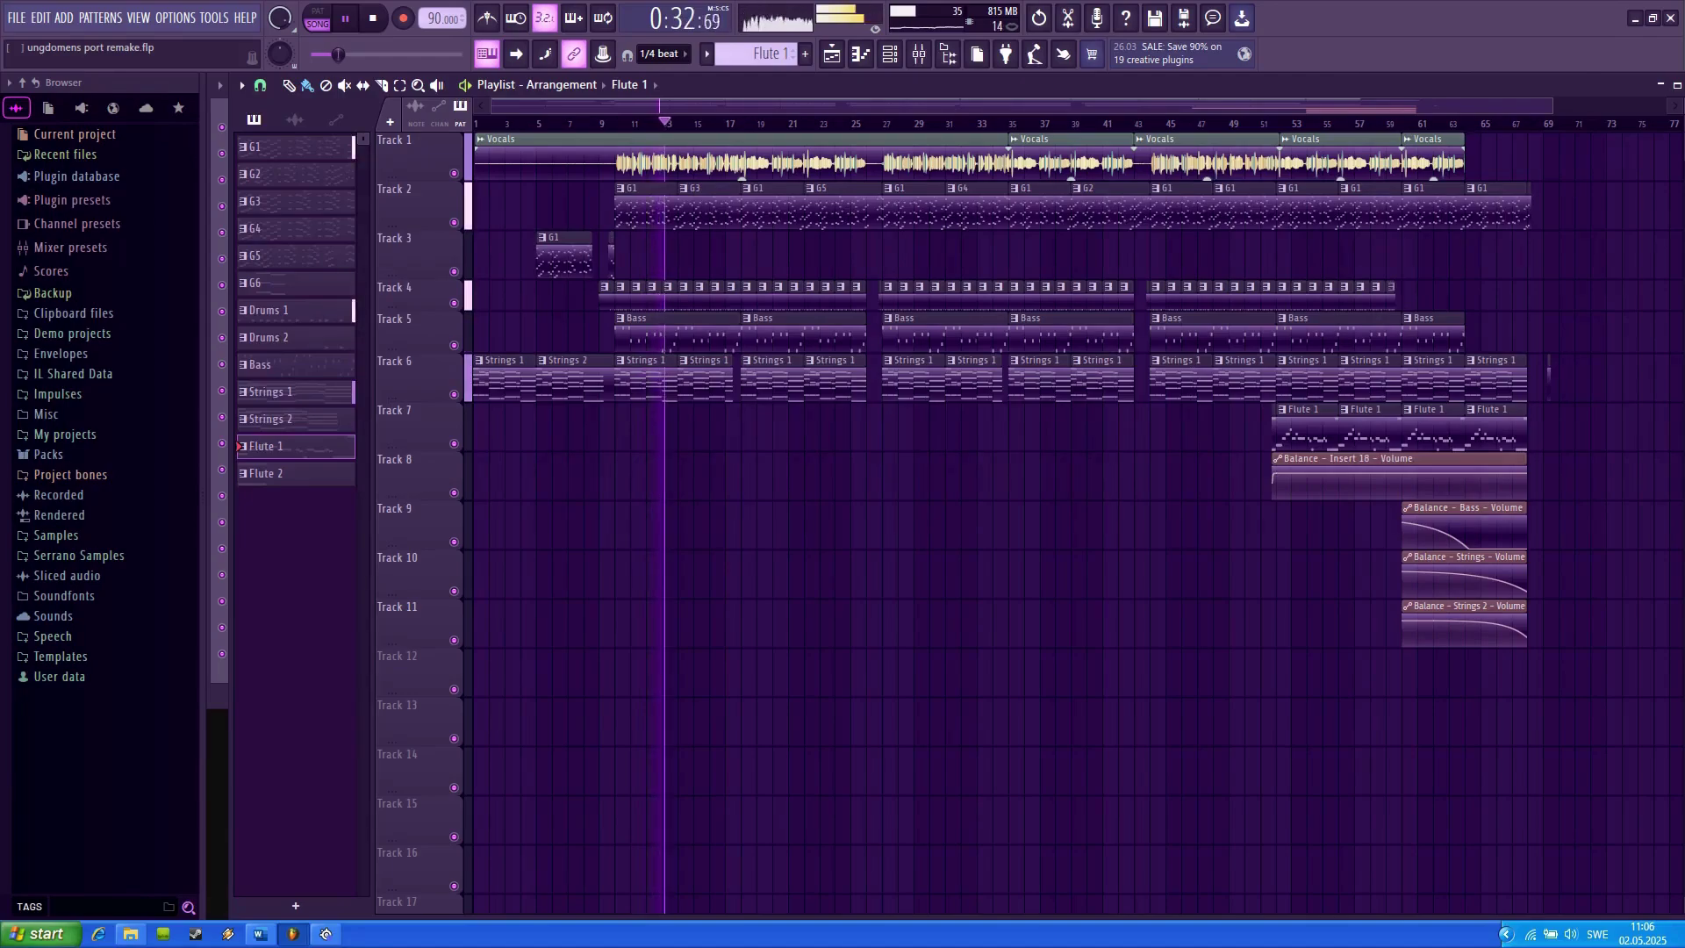
# - Show the mixer as a floating window over the lower playlist, wide enough to display inserts 1 to 17
pyautogui.click(919, 55)
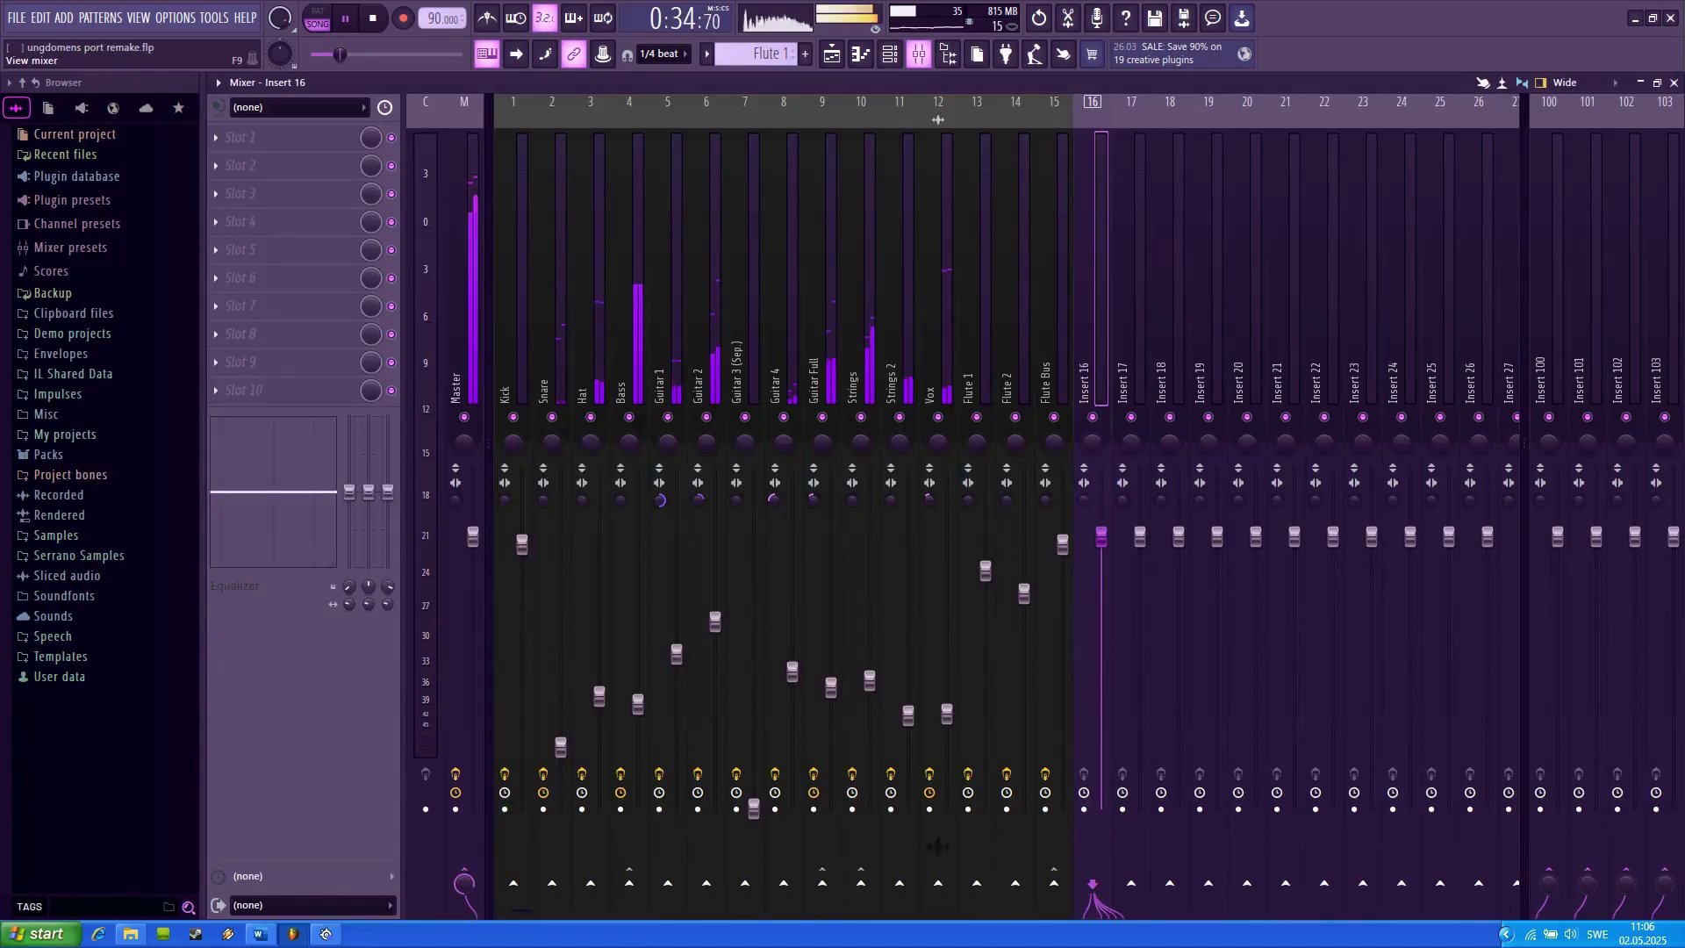
pyautogui.click(1677, 86)
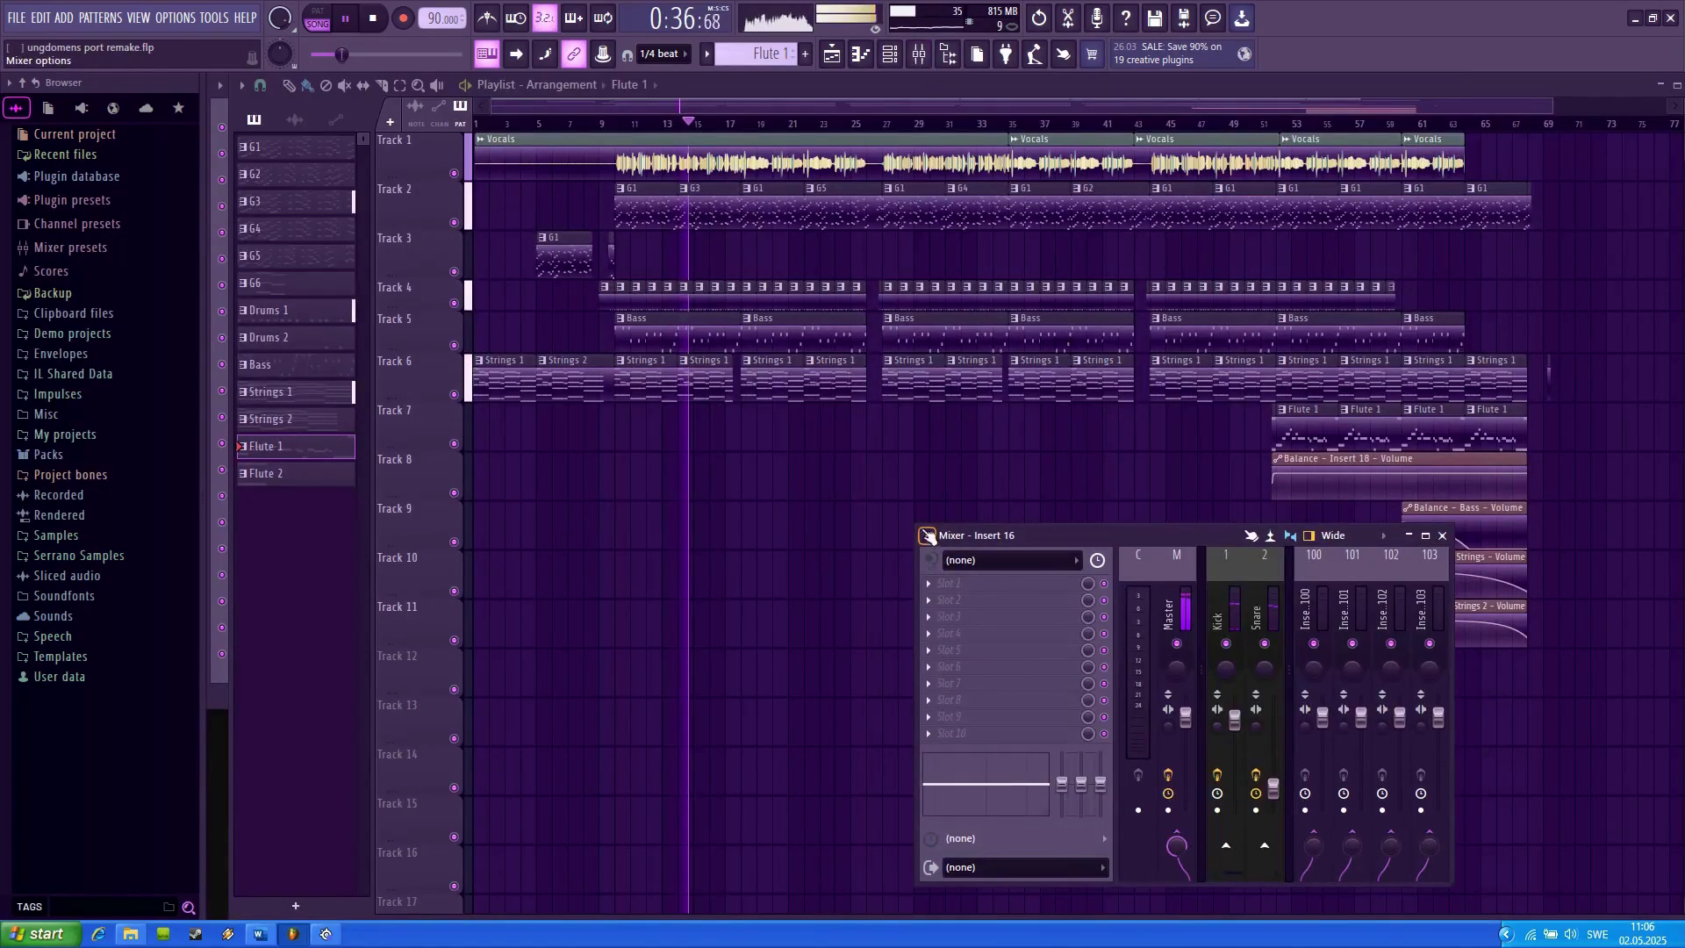
pyautogui.moveTo(918, 545); pyautogui.dragTo(545, 342)
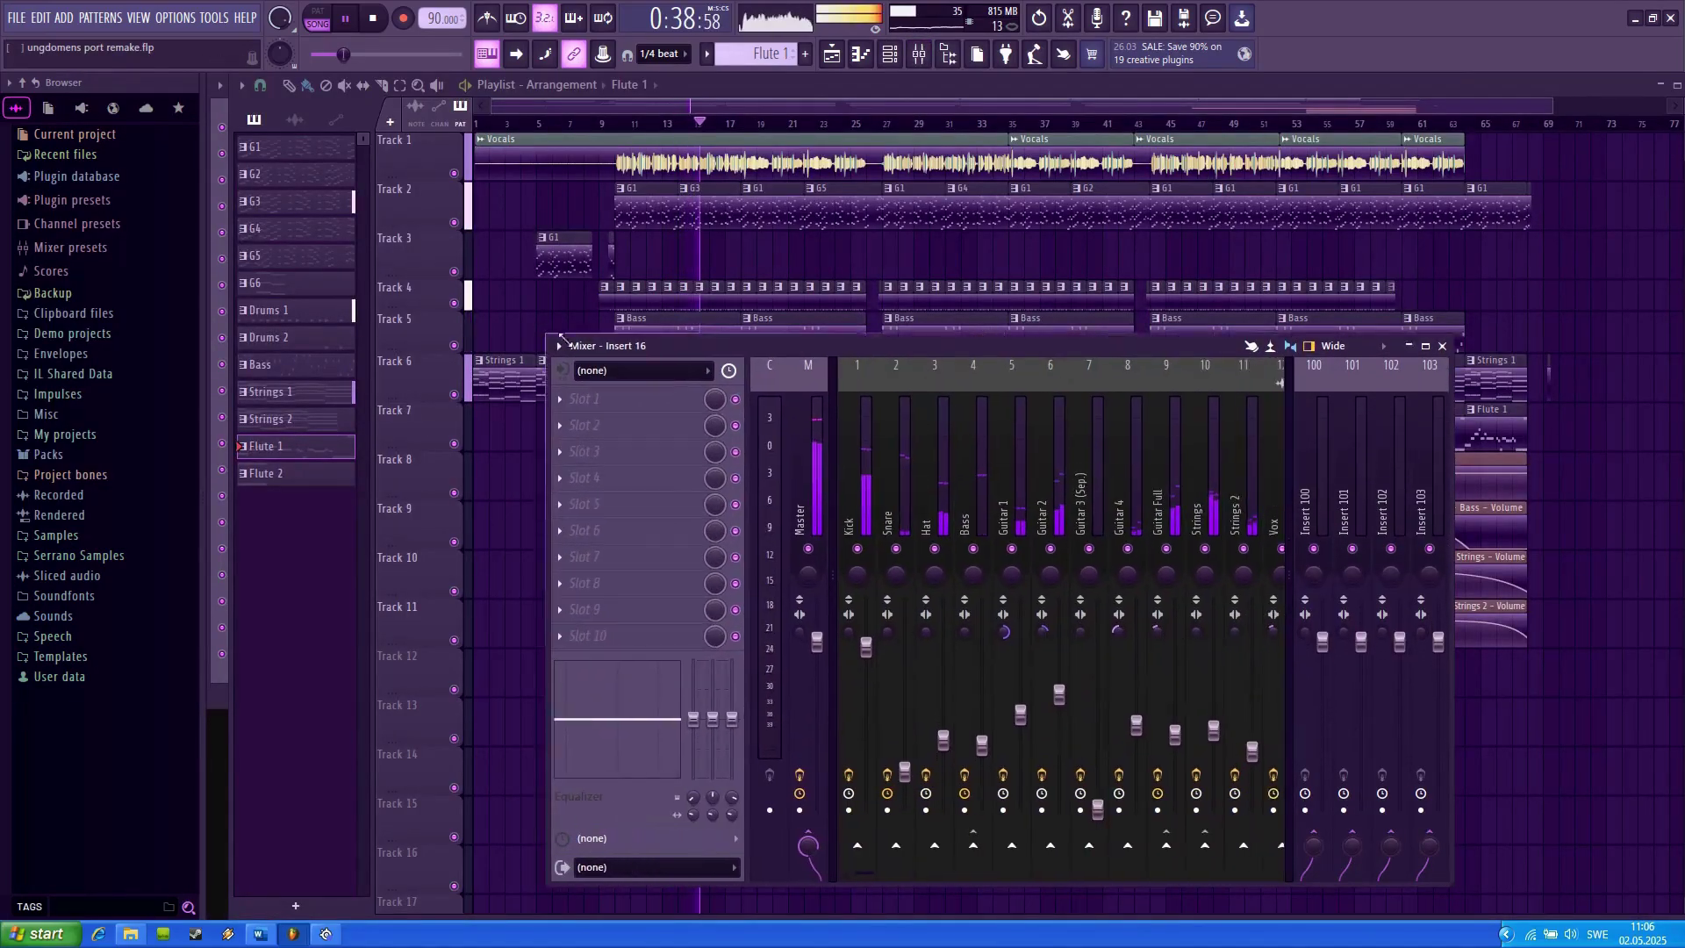
pyautogui.moveTo(930, 349); pyautogui.dragTo(788, 407)
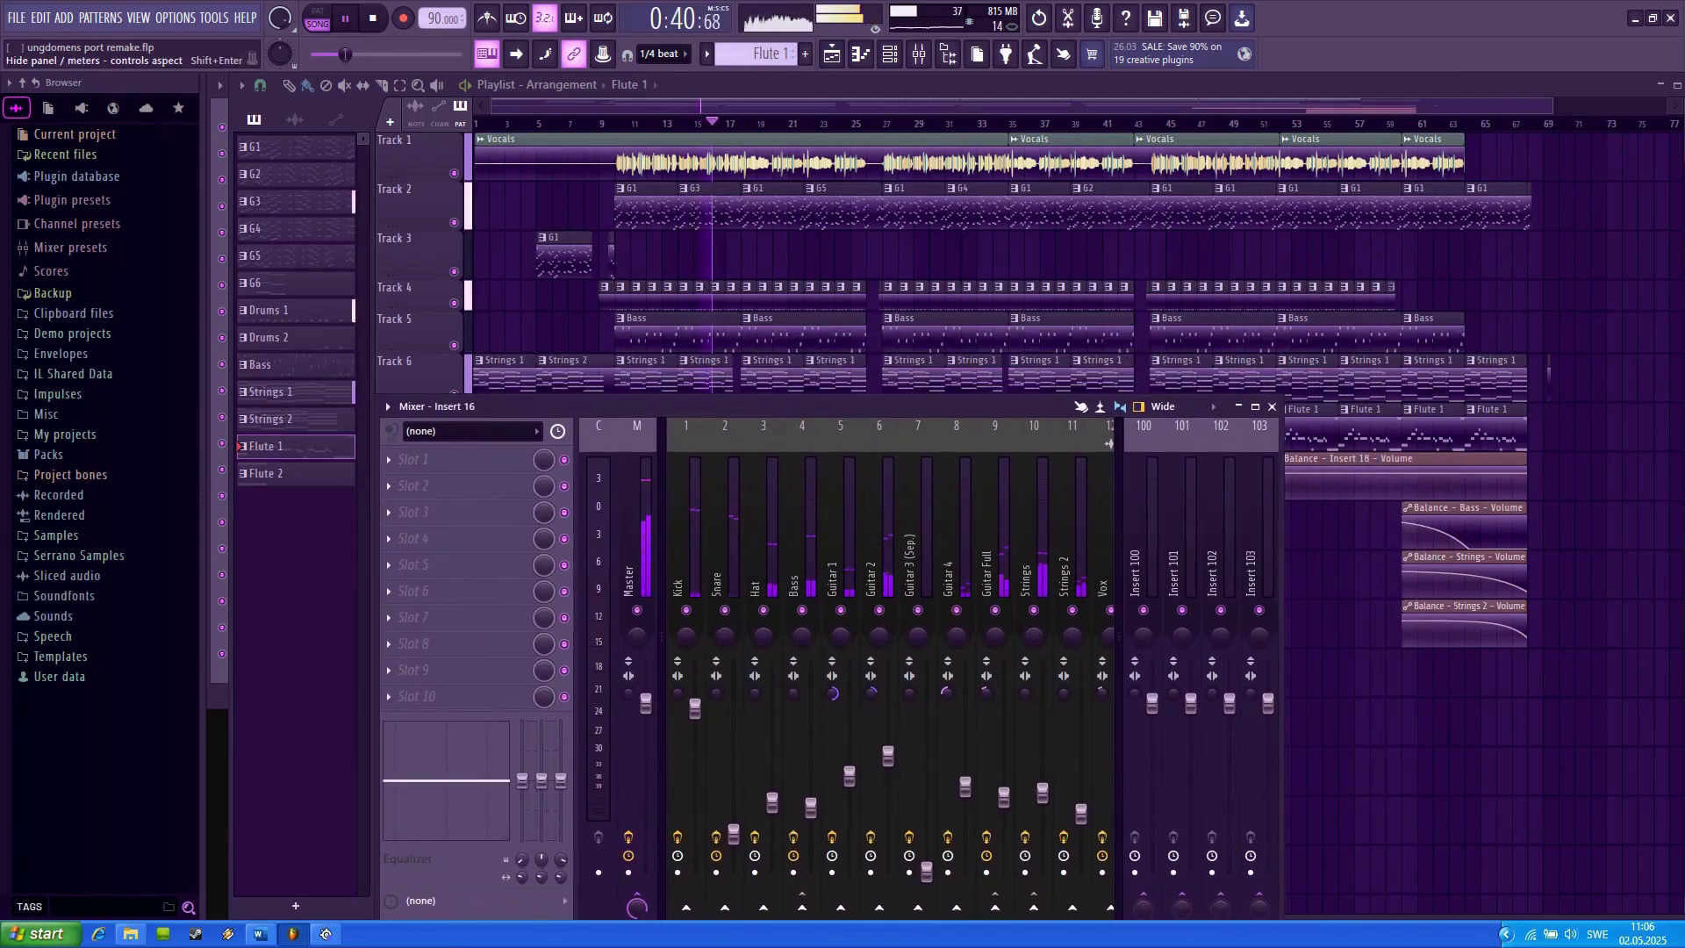
pyautogui.doubleClick(1119, 518)
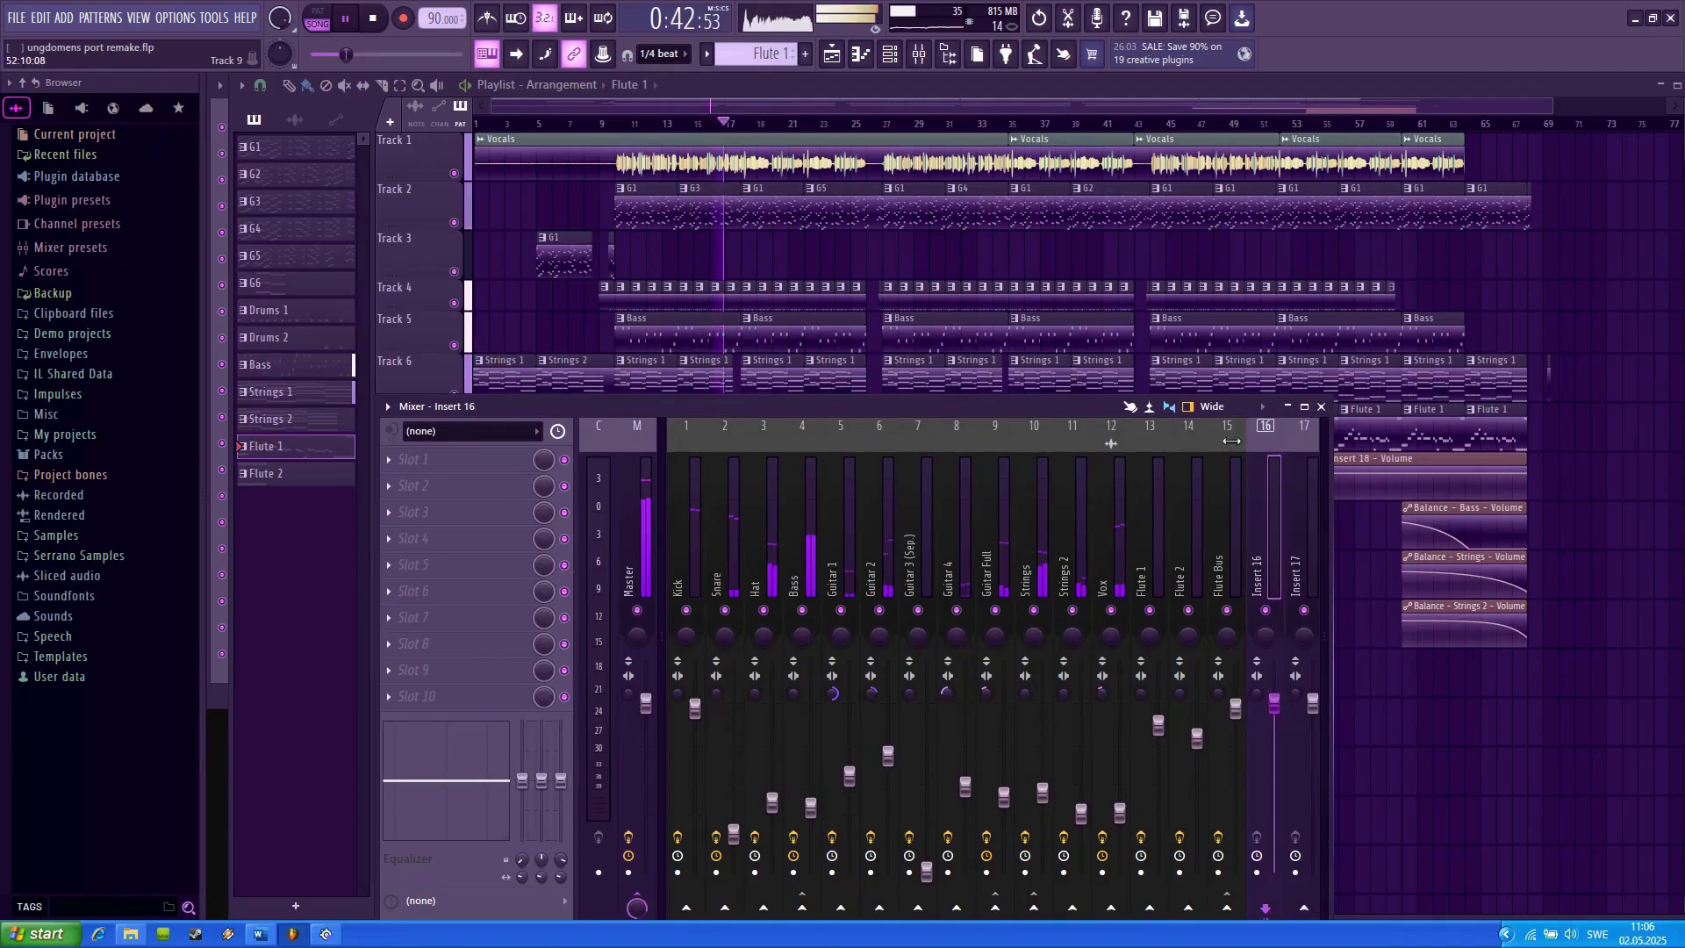
pyautogui.moveTo(1110, 443); pyautogui.dragTo(1108, 527)
pyautogui.moveTo(1015, 491); pyautogui.dragTo(930, 456)
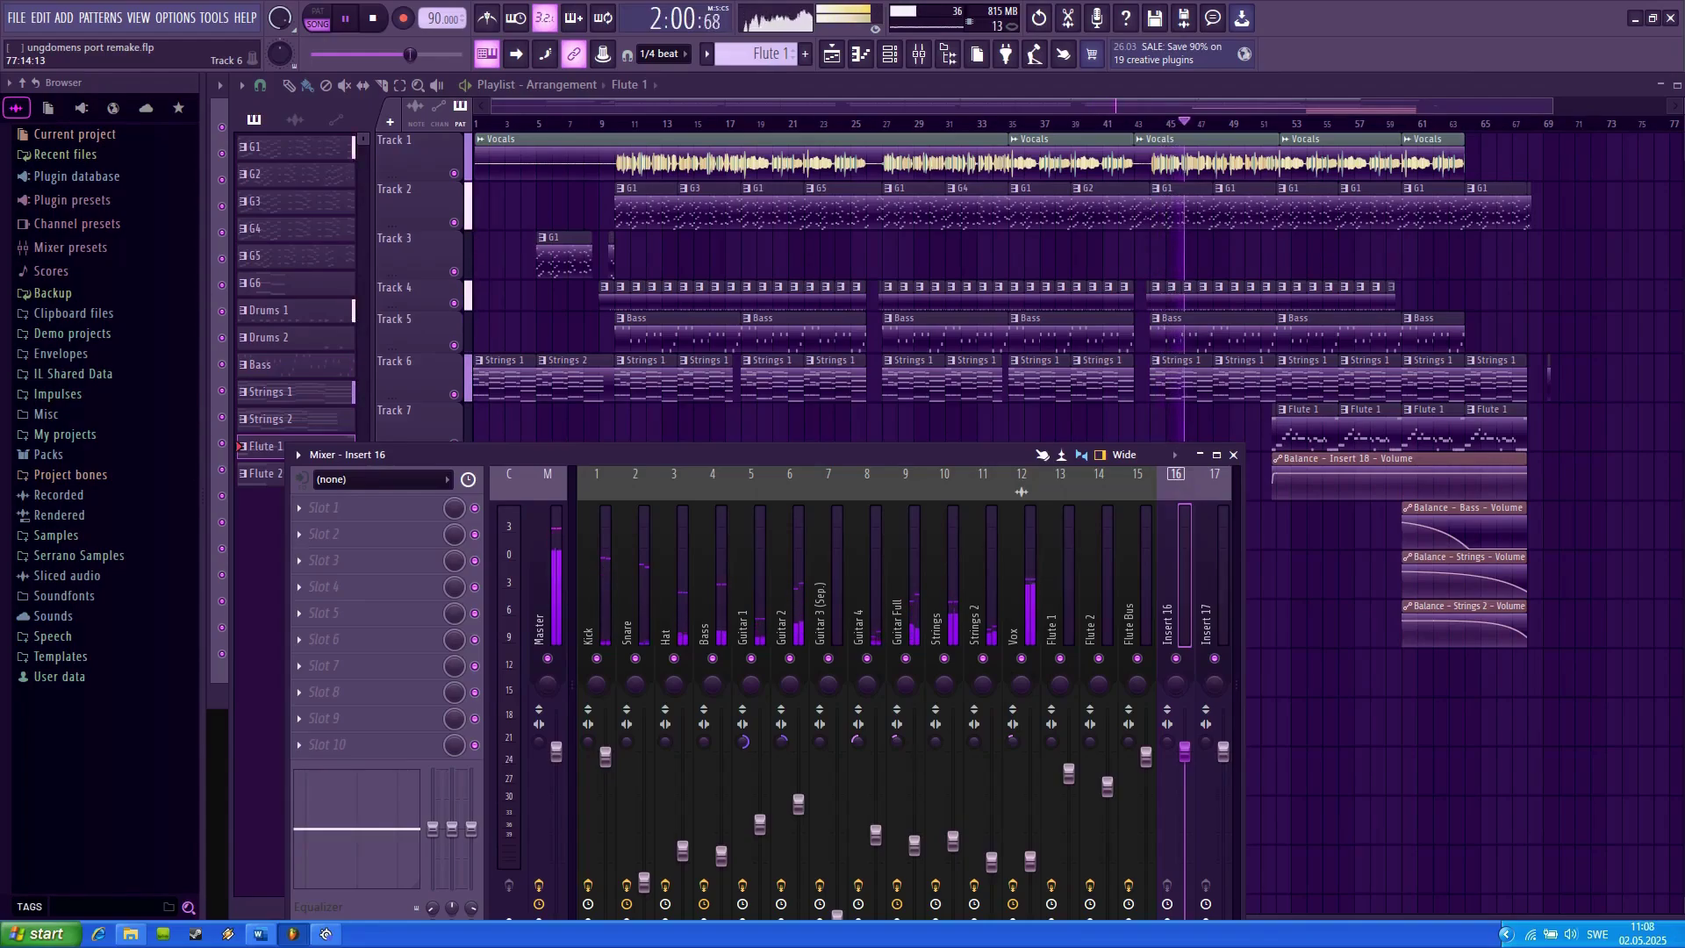
# - Hide the mixer and view the Guitar 1 notes of a G1 clip in the piano roll during playback, closing it when done
pyautogui.press('F9')
pyautogui.doubleClick(1176, 210)
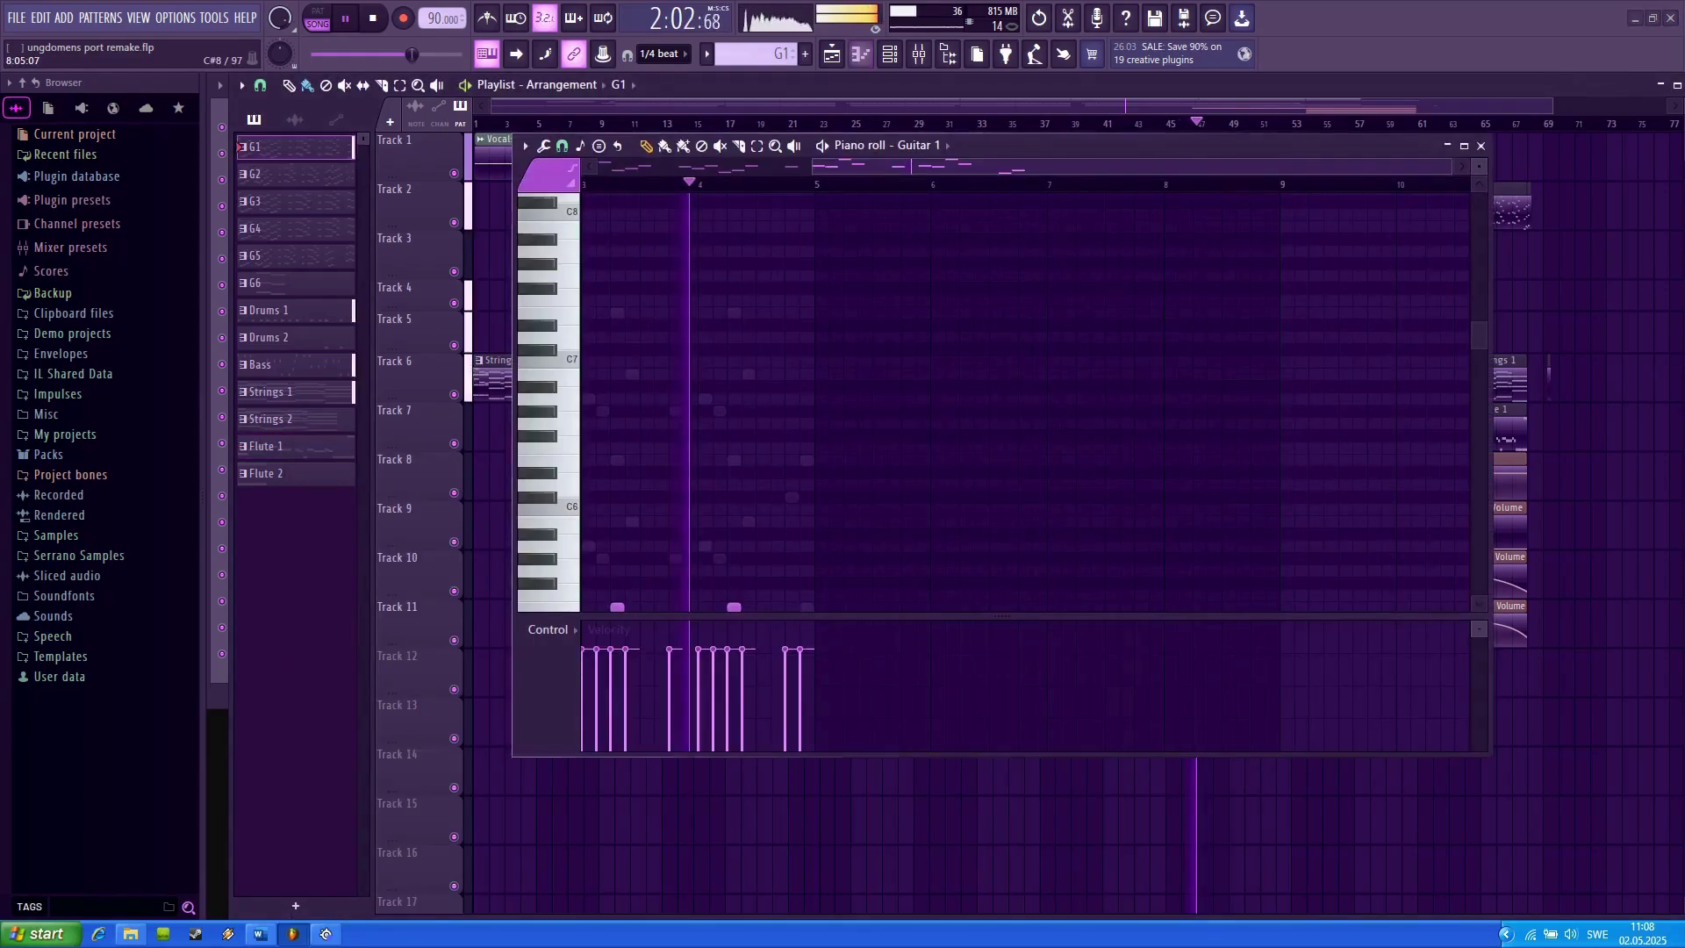
pyautogui.moveTo(1075, 167); pyautogui.dragTo(915, 168)
pyautogui.scroll(-3, 982, 272)
pyautogui.scroll(-4, 1007, 280)
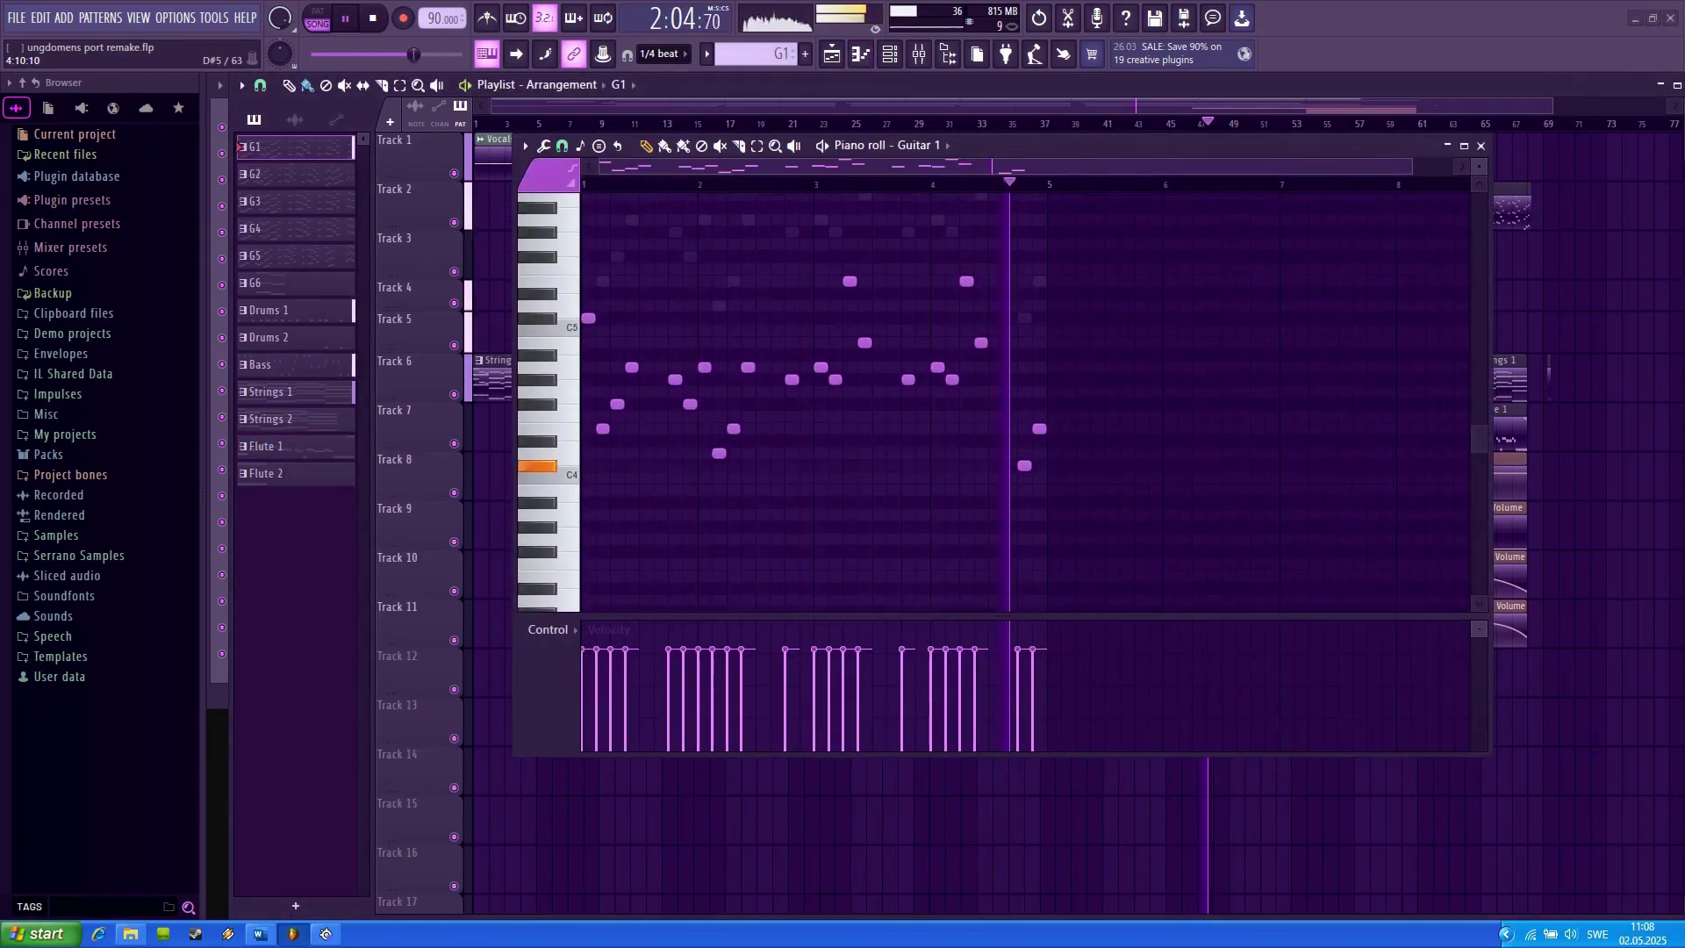
pyautogui.scroll(1, 1027, 285)
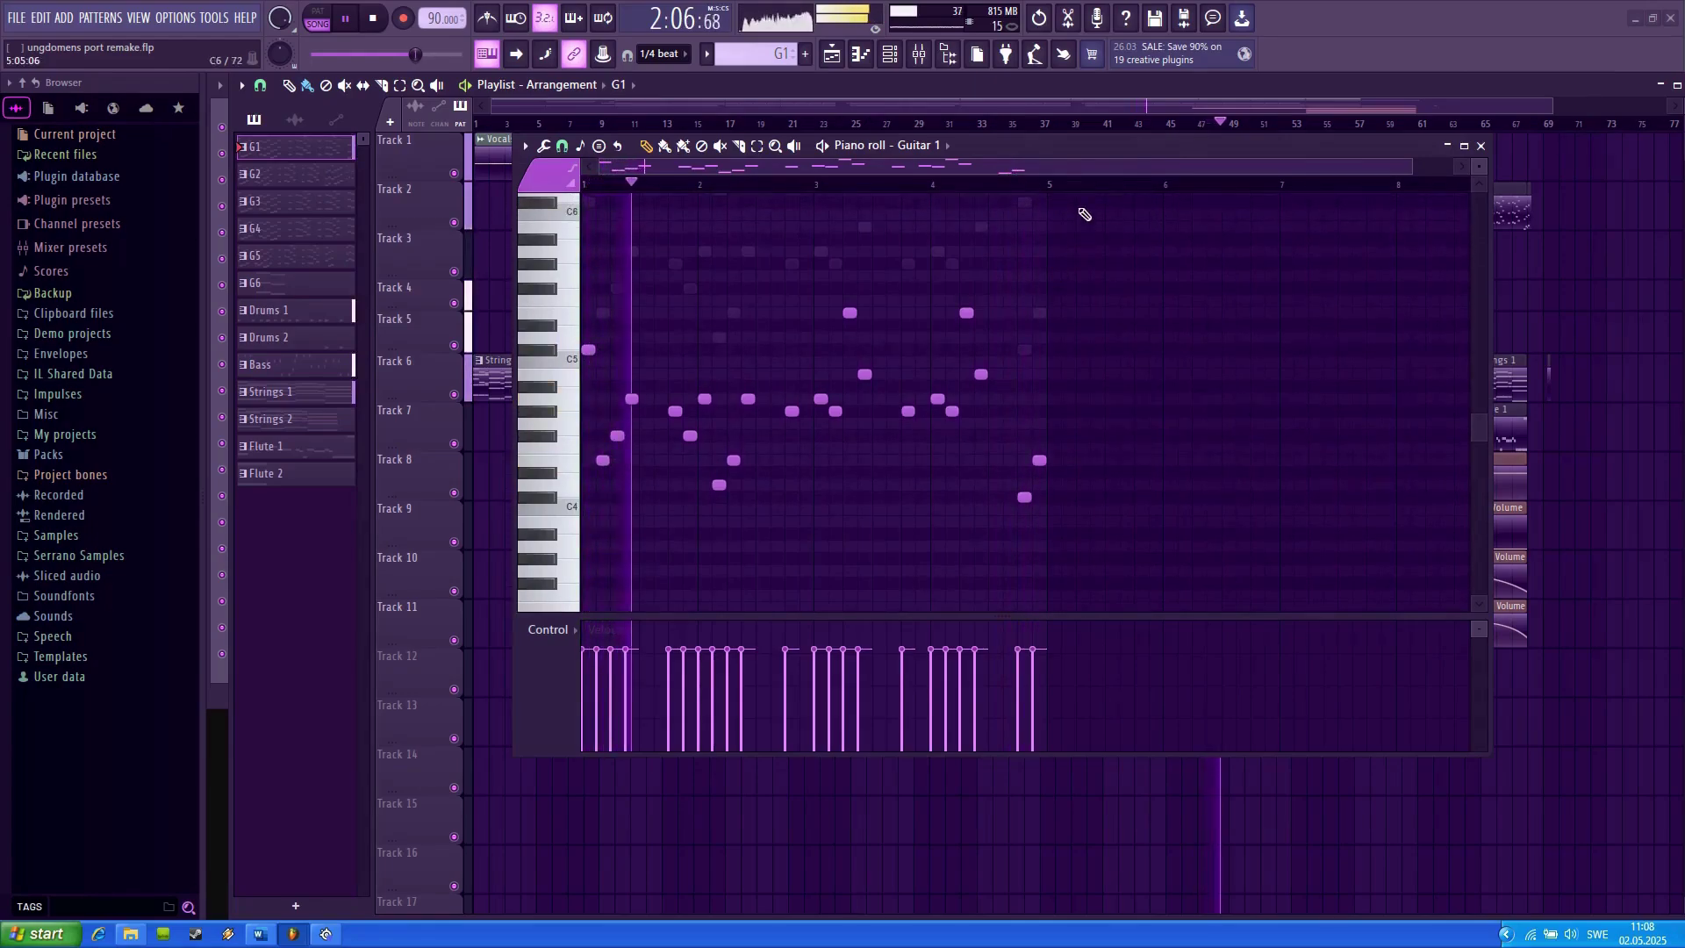
pyautogui.moveTo(1088, 145); pyautogui.dragTo(872, 324)
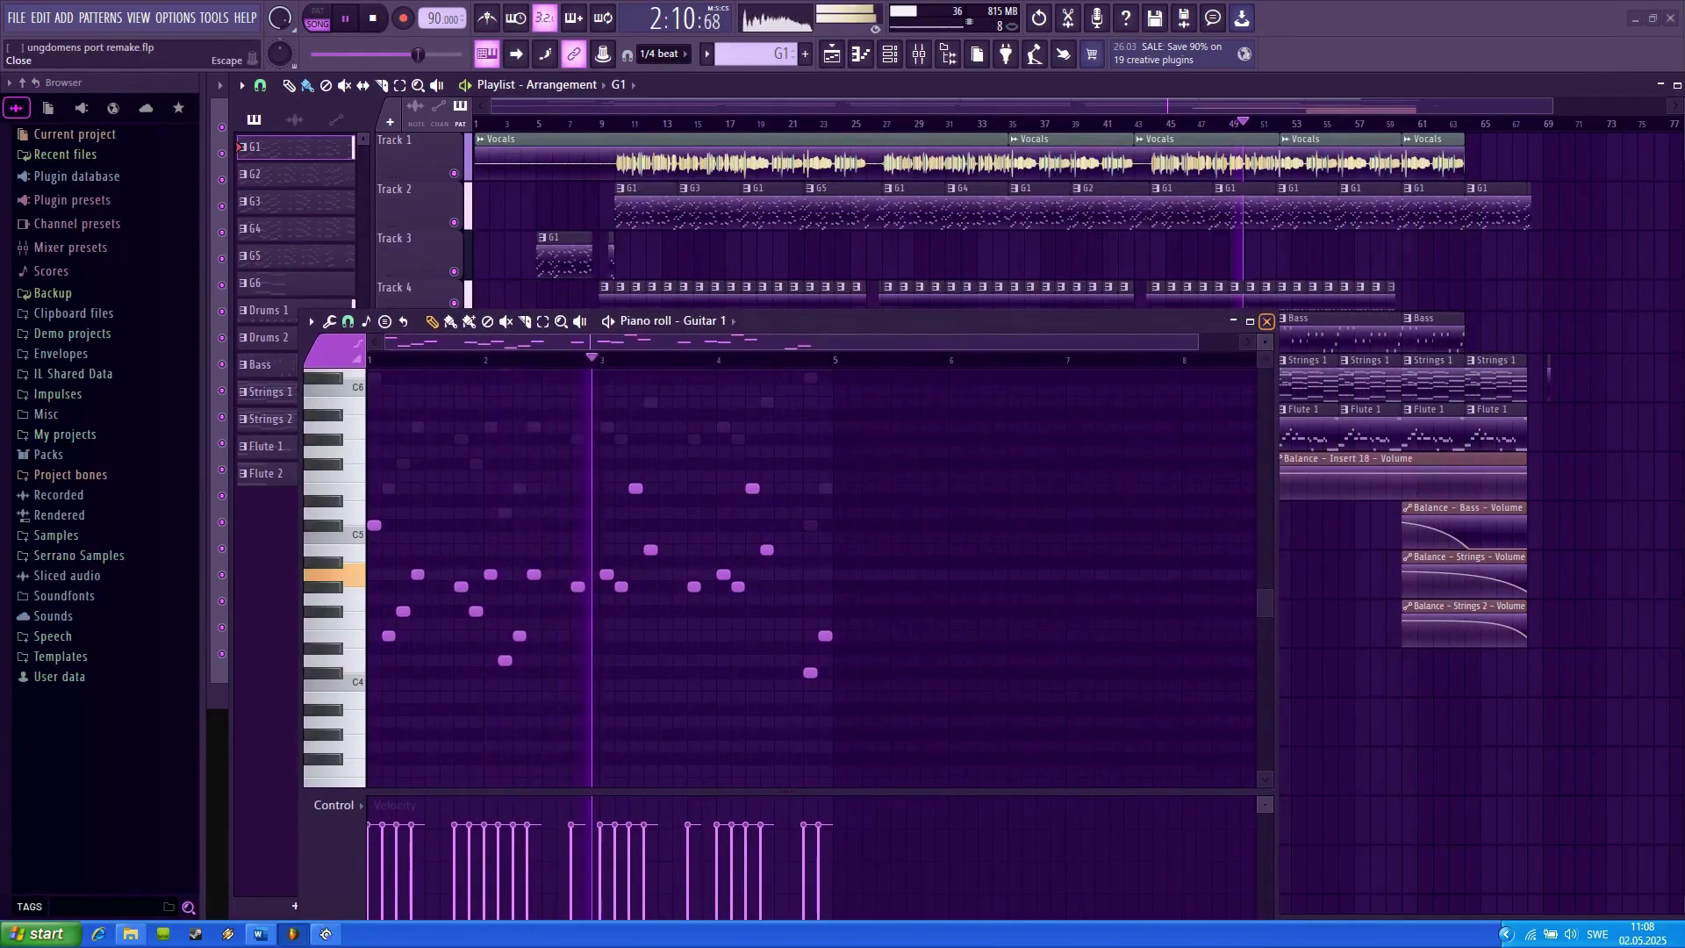
pyautogui.click(1266, 321)
# - View the notes of a Strings 1 clip in the piano roll while the song plays, and close the piano roll
pyautogui.doubleClick(1245, 378)
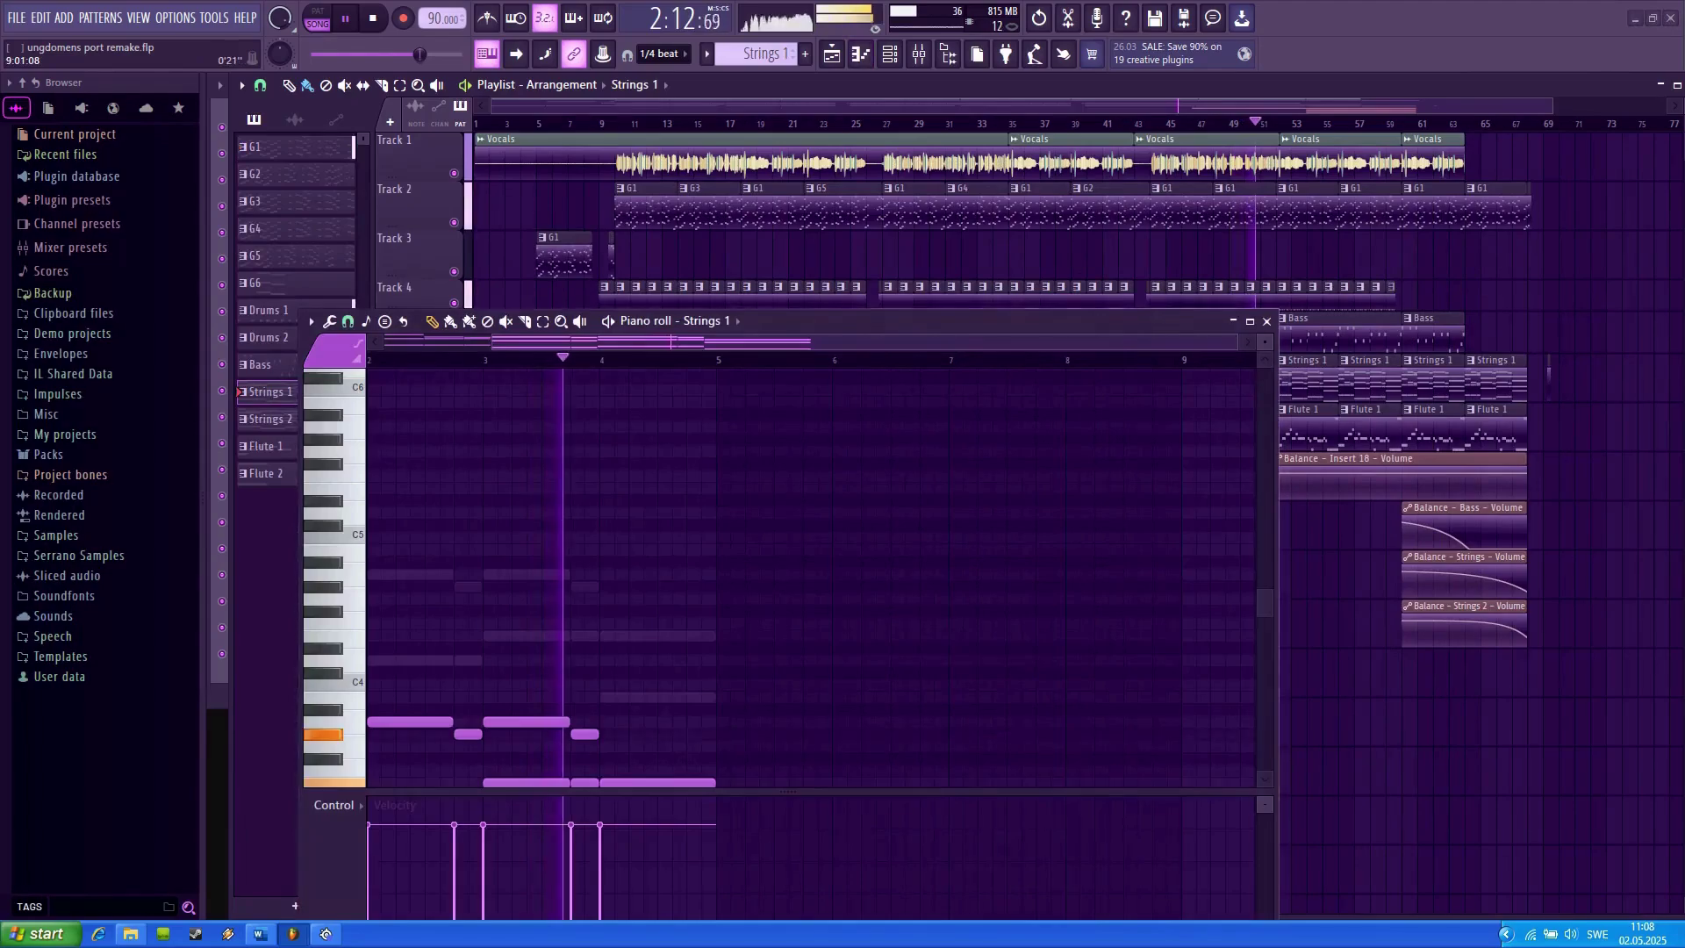
pyautogui.scroll(-5, 1016, 451)
pyautogui.moveTo(916, 343); pyautogui.dragTo(834, 373)
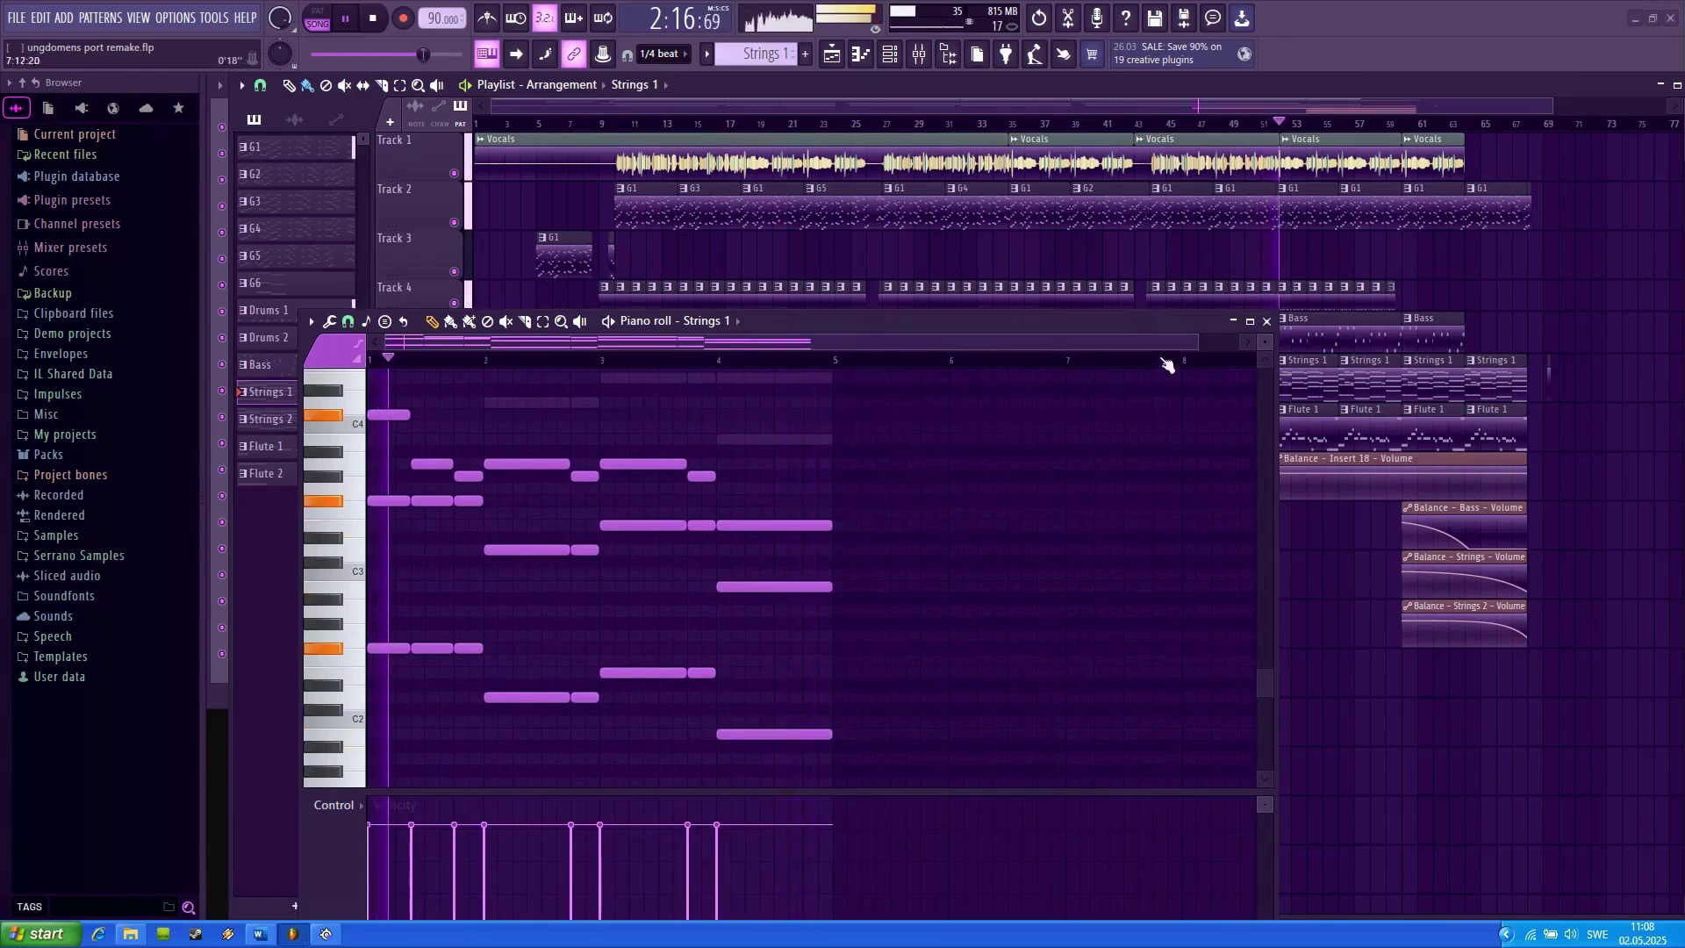
pyautogui.click(1267, 321)
# - View the notes of a Flute 1 clip enlarged in the piano roll while the song plays, and close the piano roll
pyautogui.doubleClick(1302, 430)
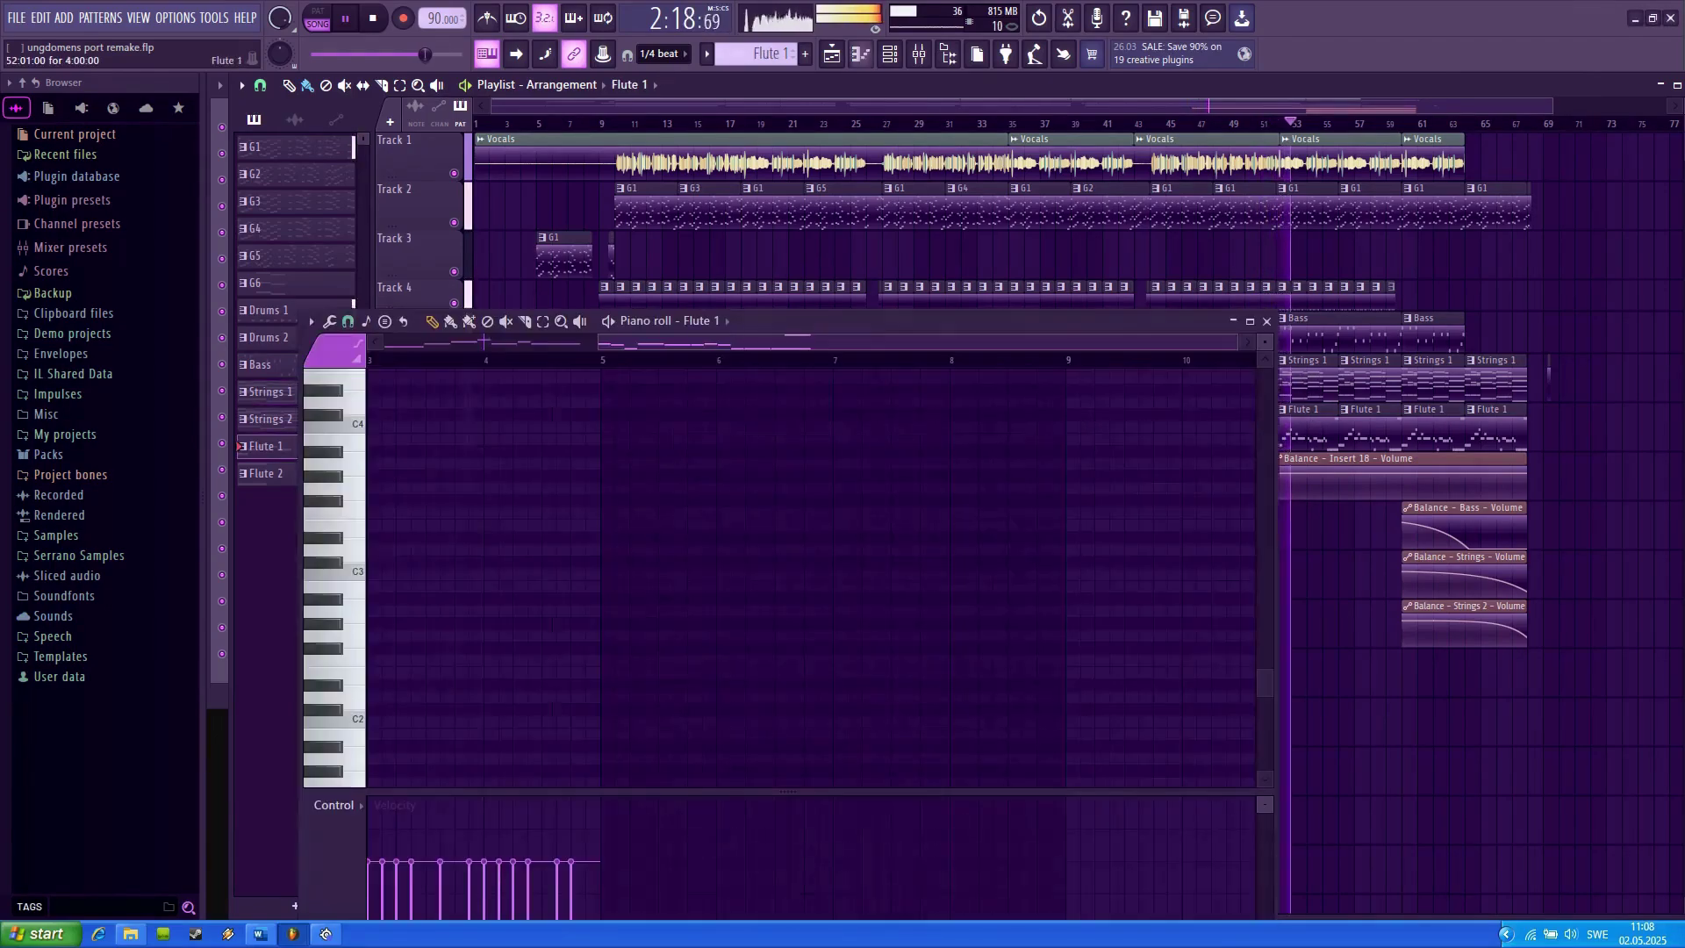
pyautogui.moveTo(986, 344); pyautogui.dragTo(754, 360)
pyautogui.scroll(6, 600, 435)
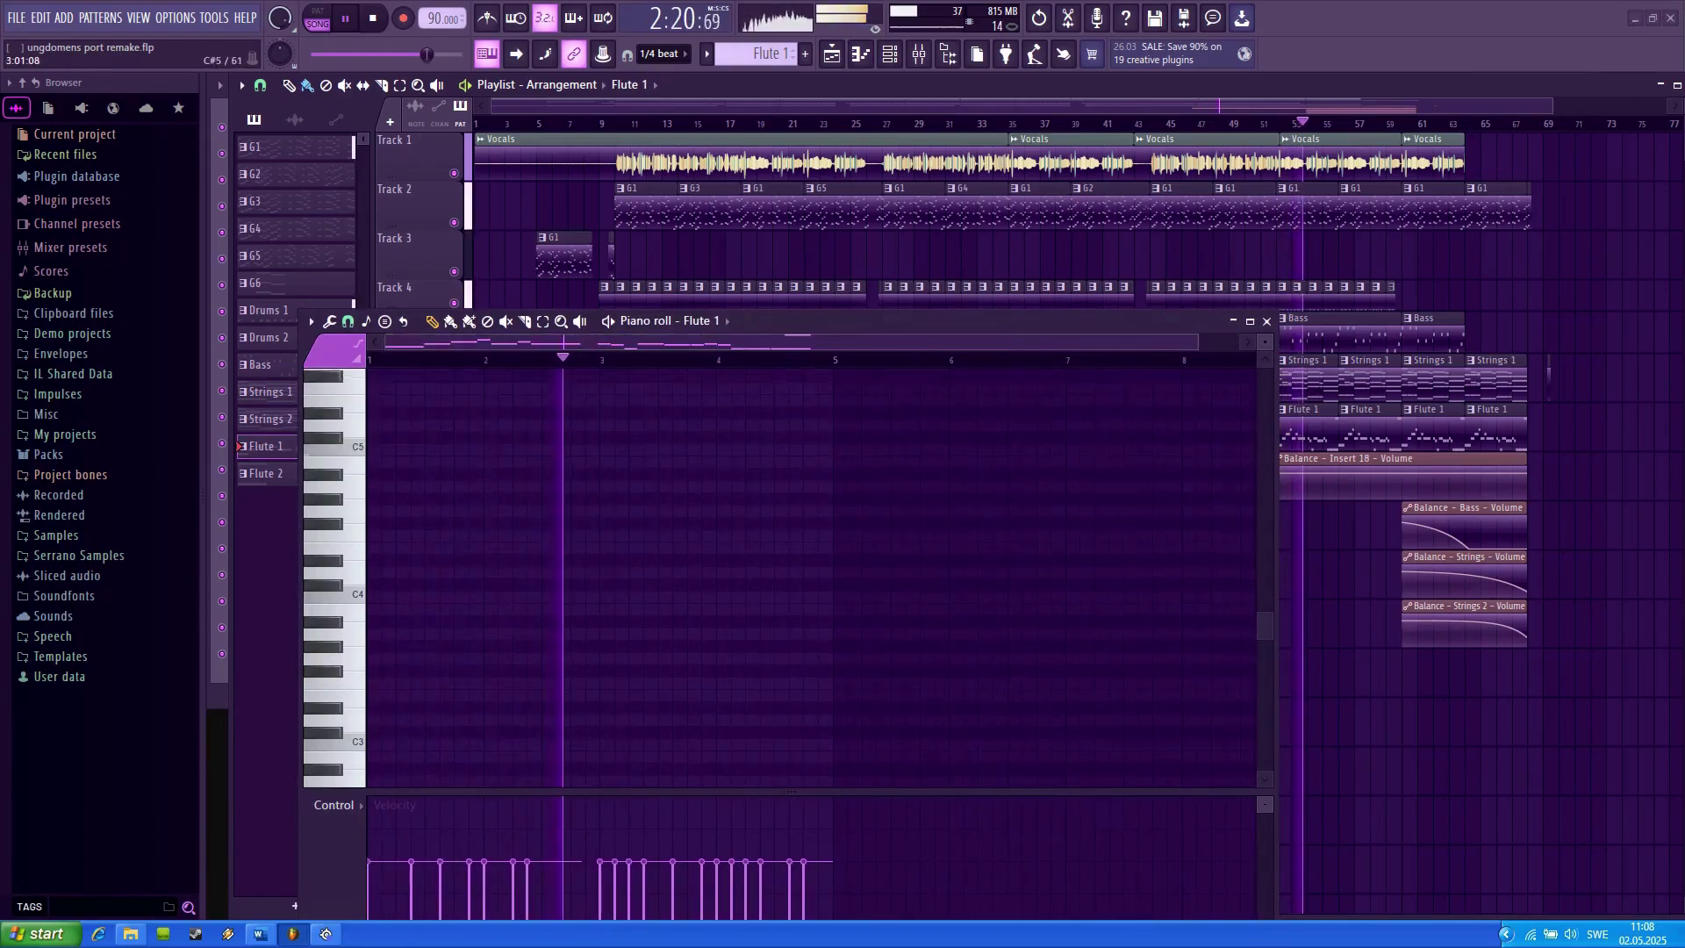
pyautogui.scroll(7, 614, 527)
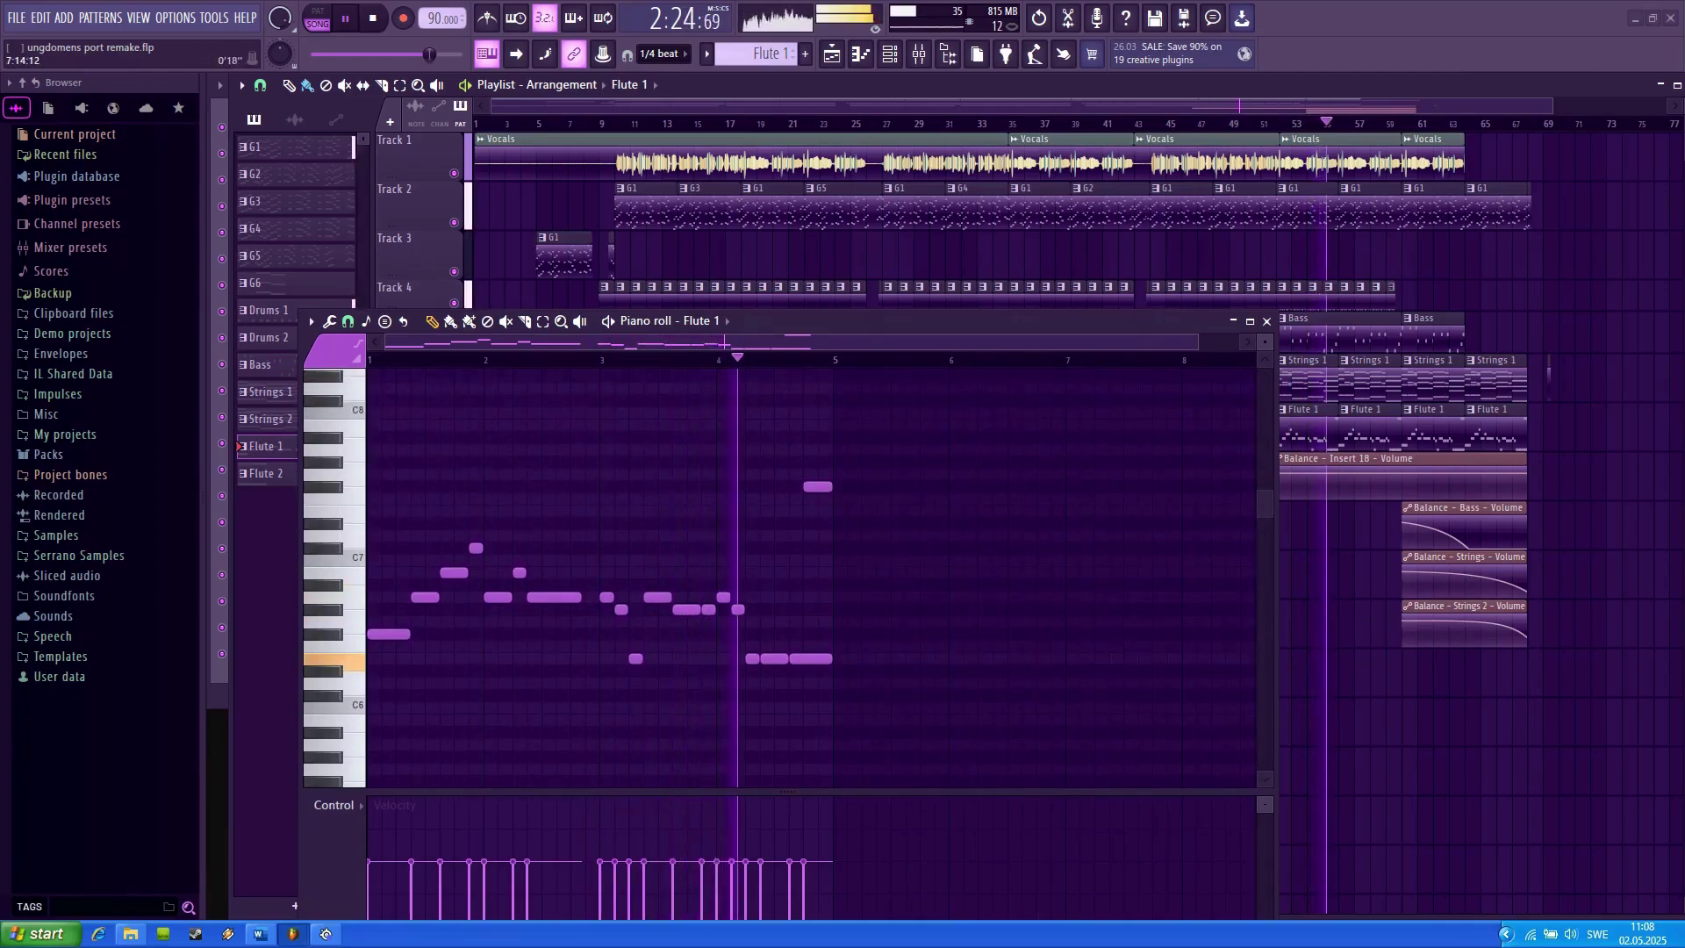
pyautogui.moveTo(1198, 343); pyautogui.dragTo(878, 397)
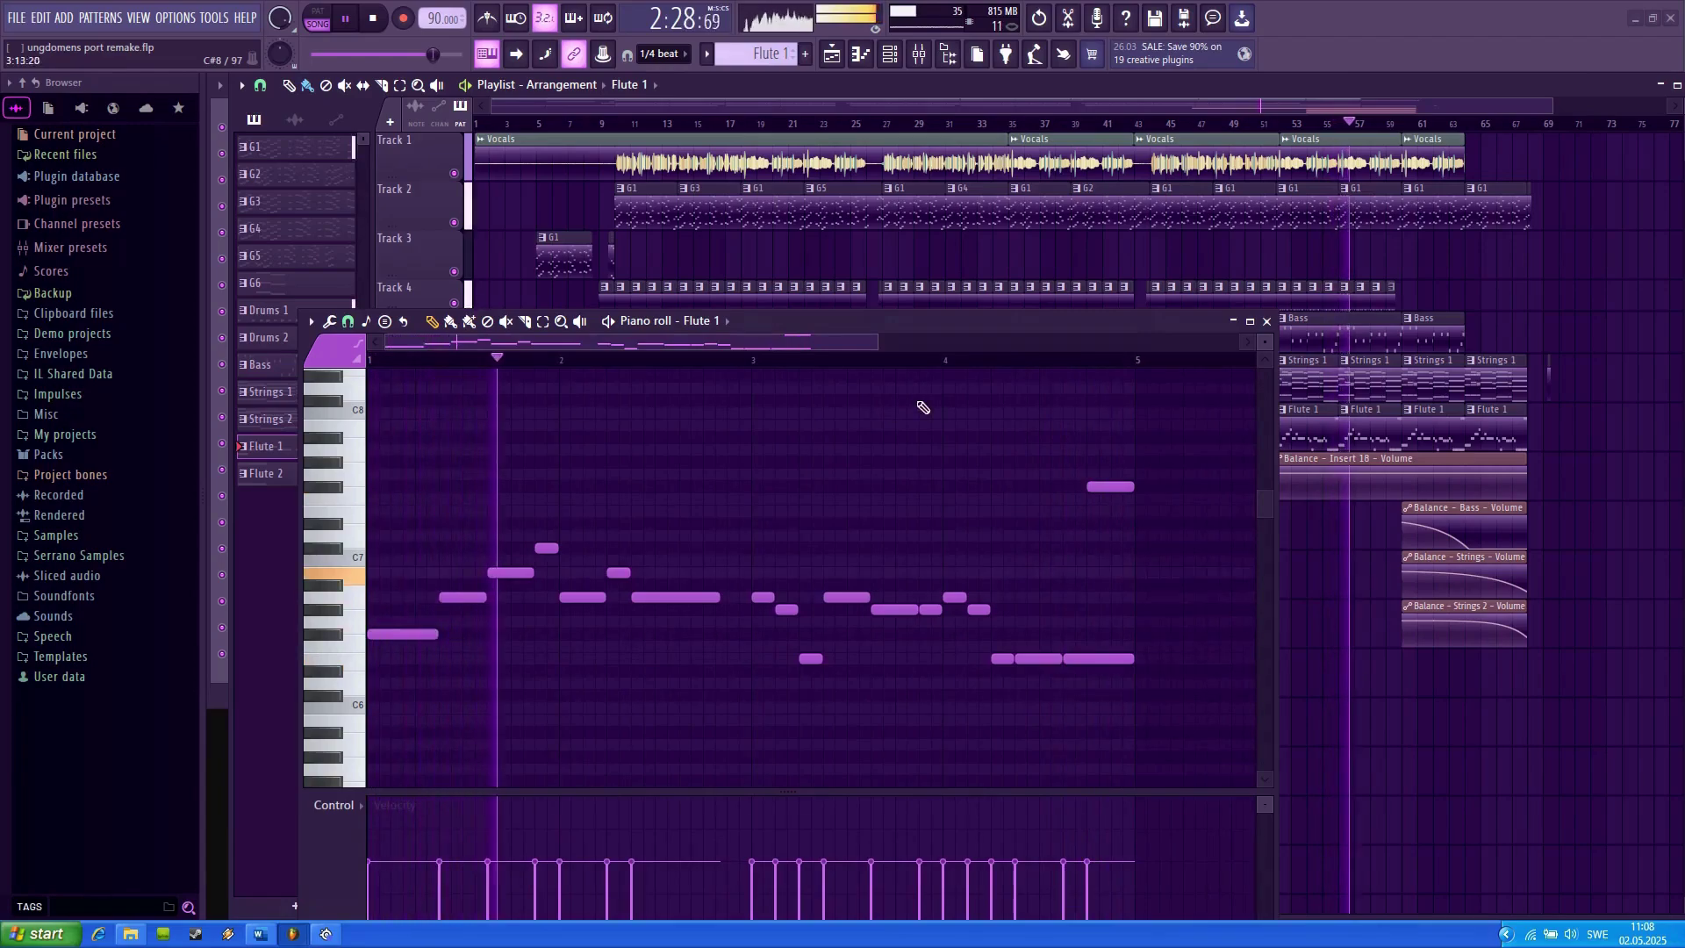
pyautogui.moveTo(1032, 327); pyautogui.dragTo(992, 263)
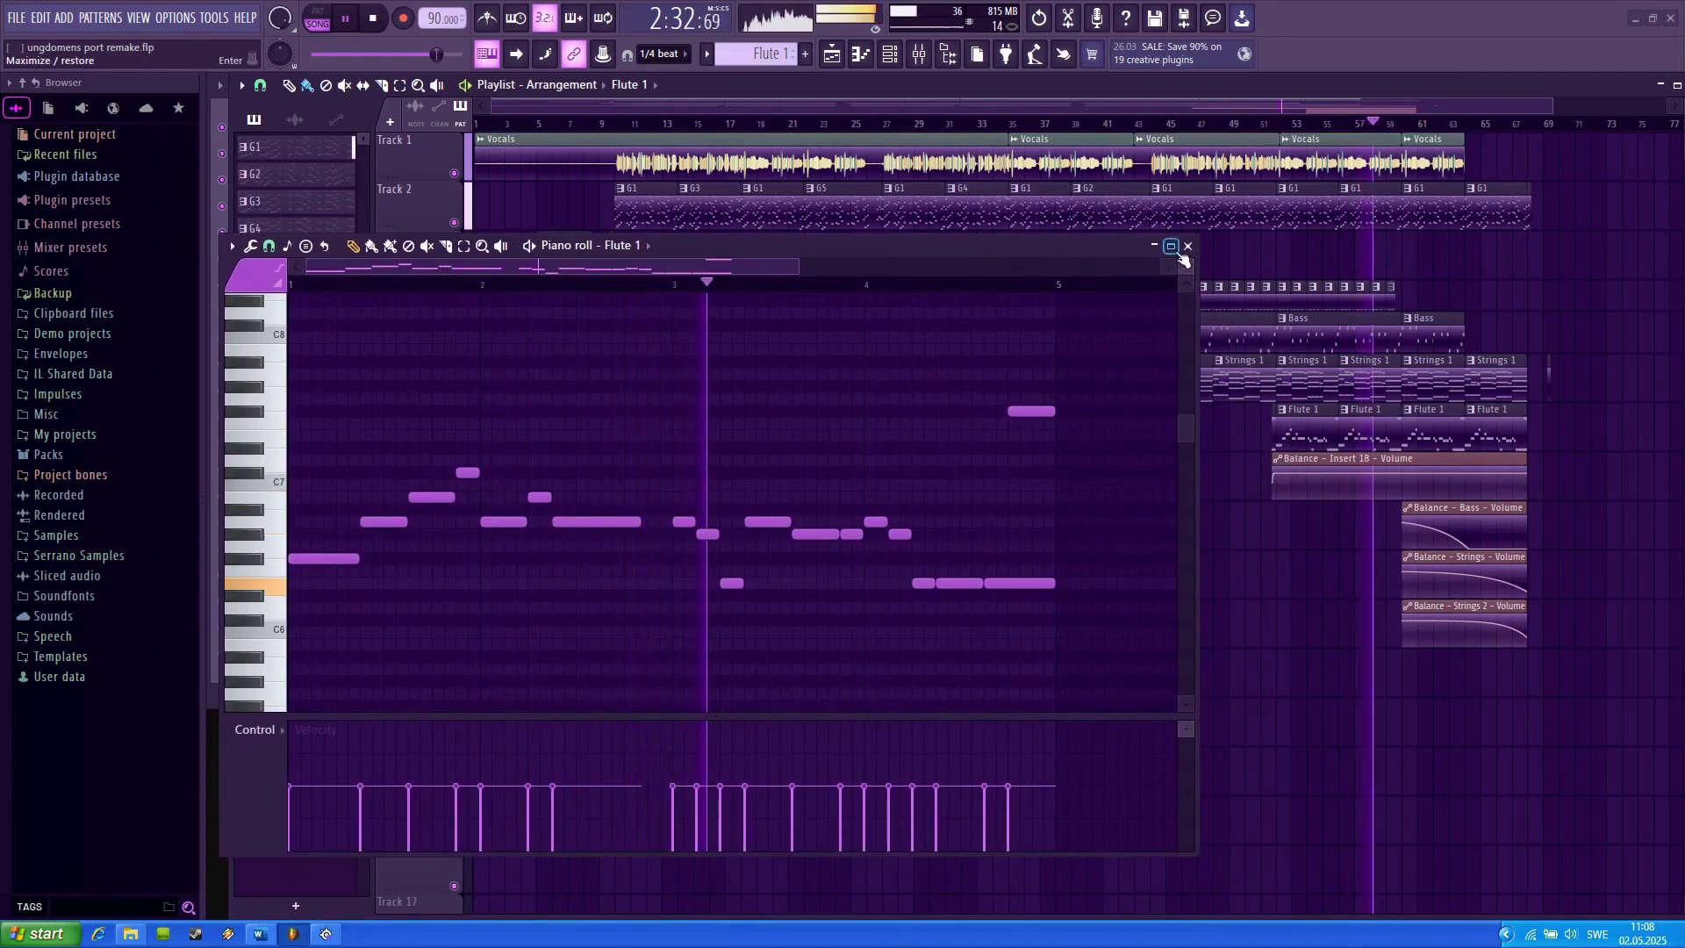
pyautogui.click(1187, 246)
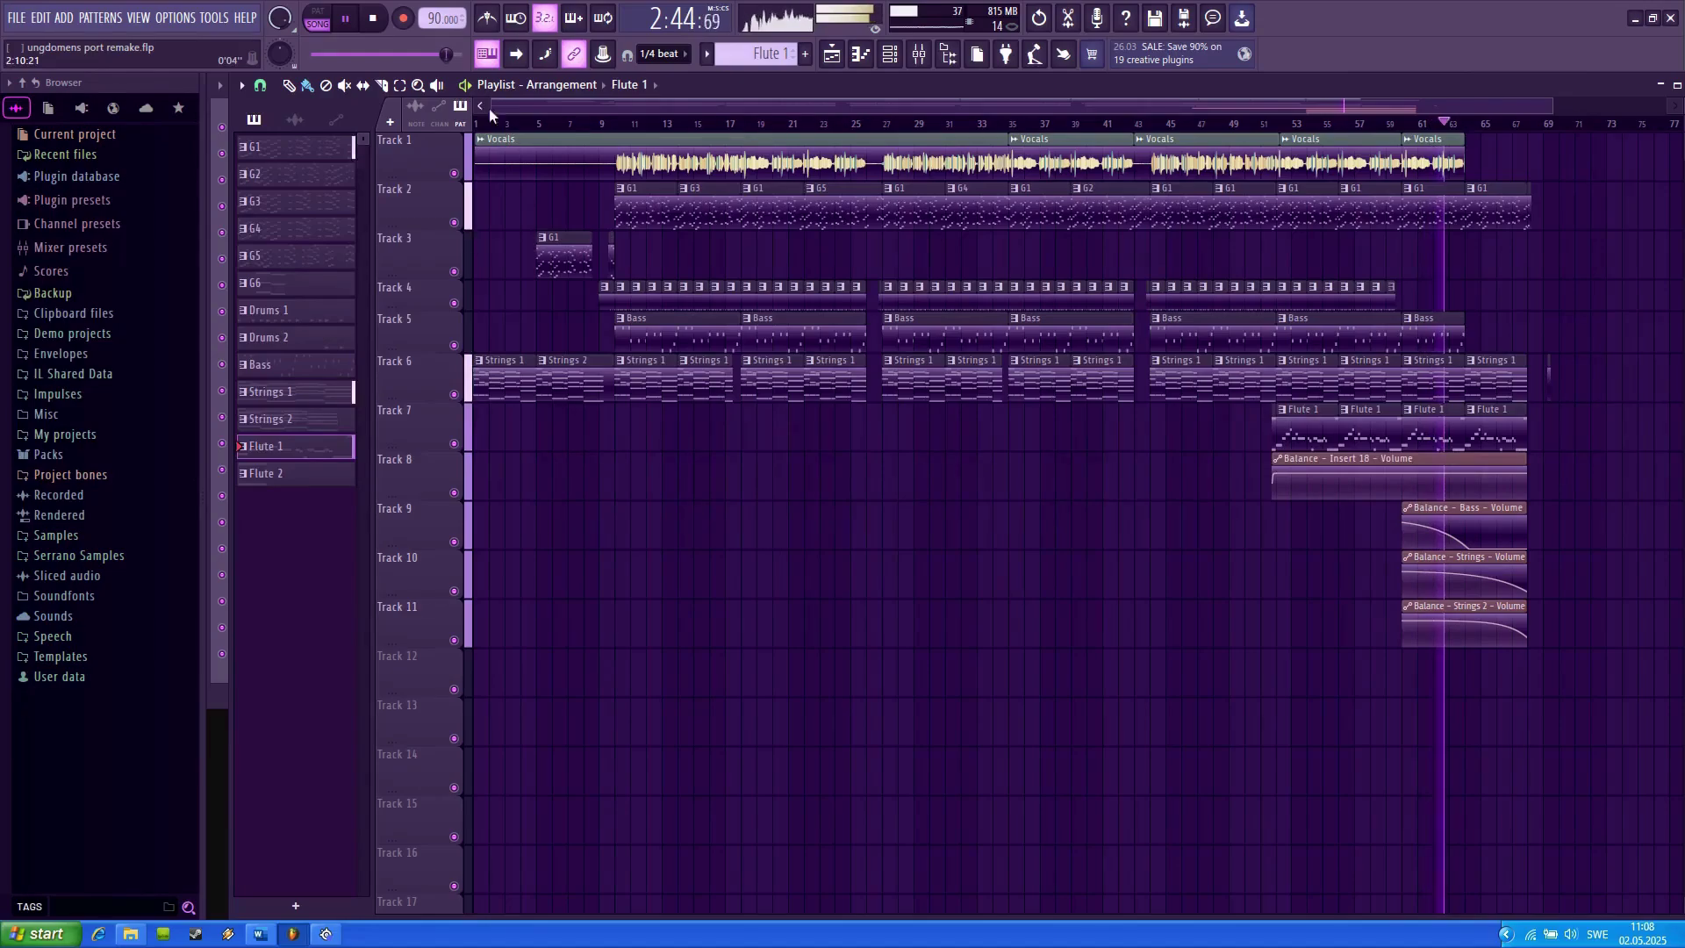
# - View the arrangement's ending from about bar 52 onward in the playlist while it plays, and stop playback at the end
pyautogui.moveTo(496, 106); pyautogui.dragTo(1211, 180)
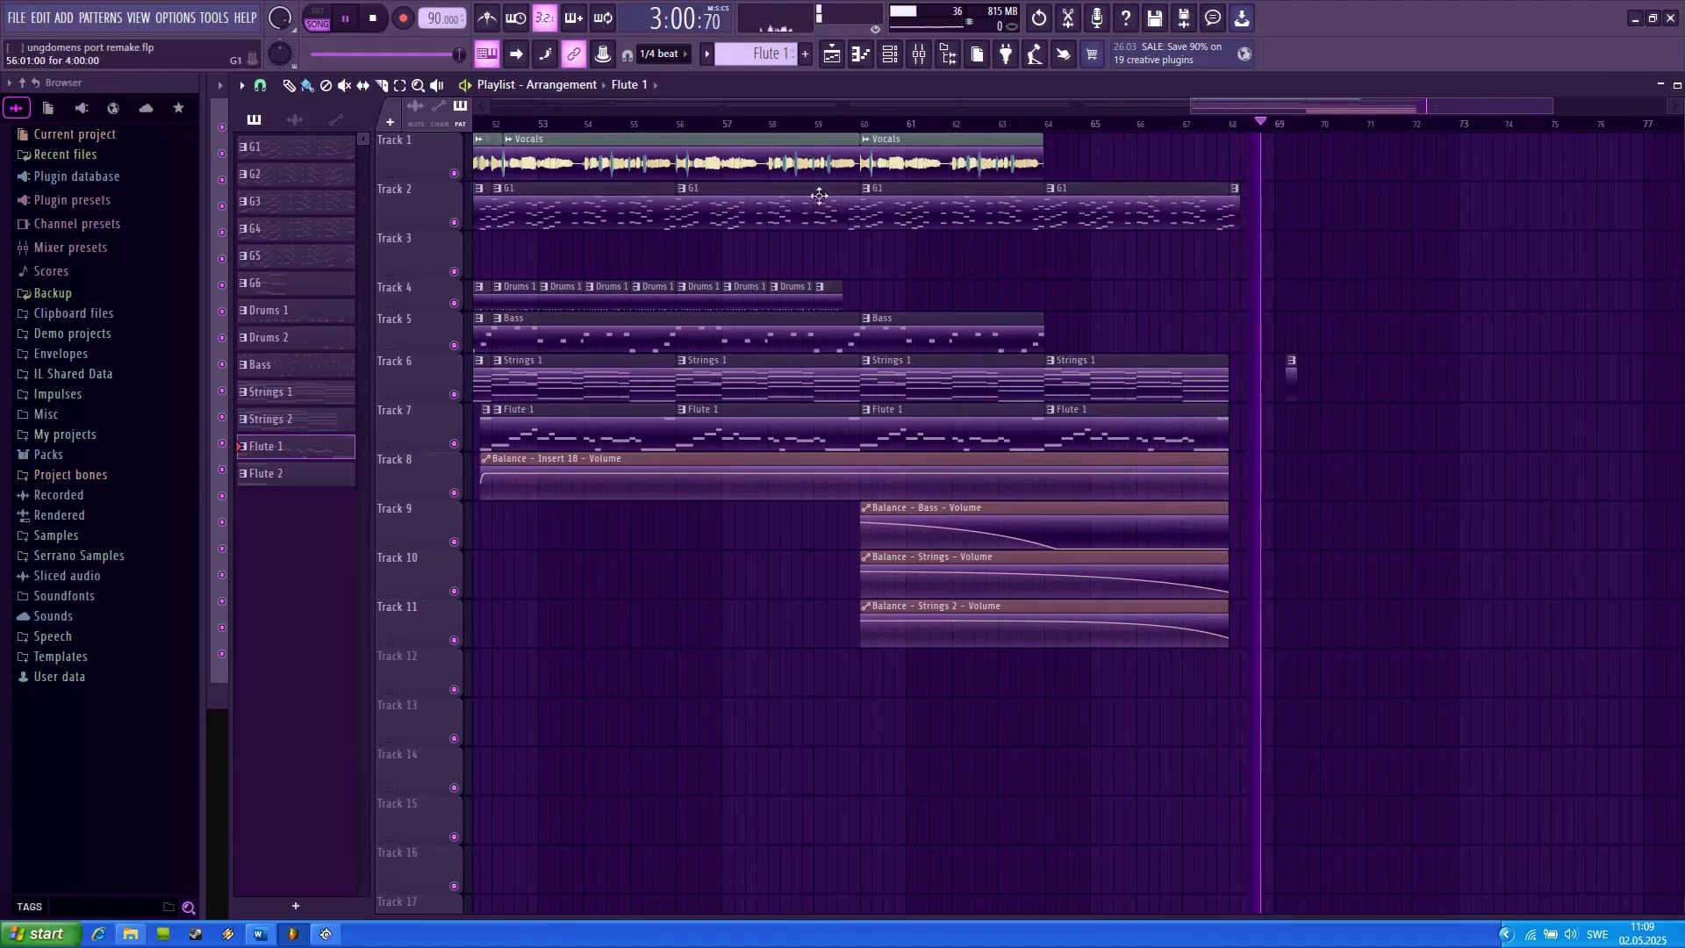
pyautogui.hotkey('ctrl', 's')
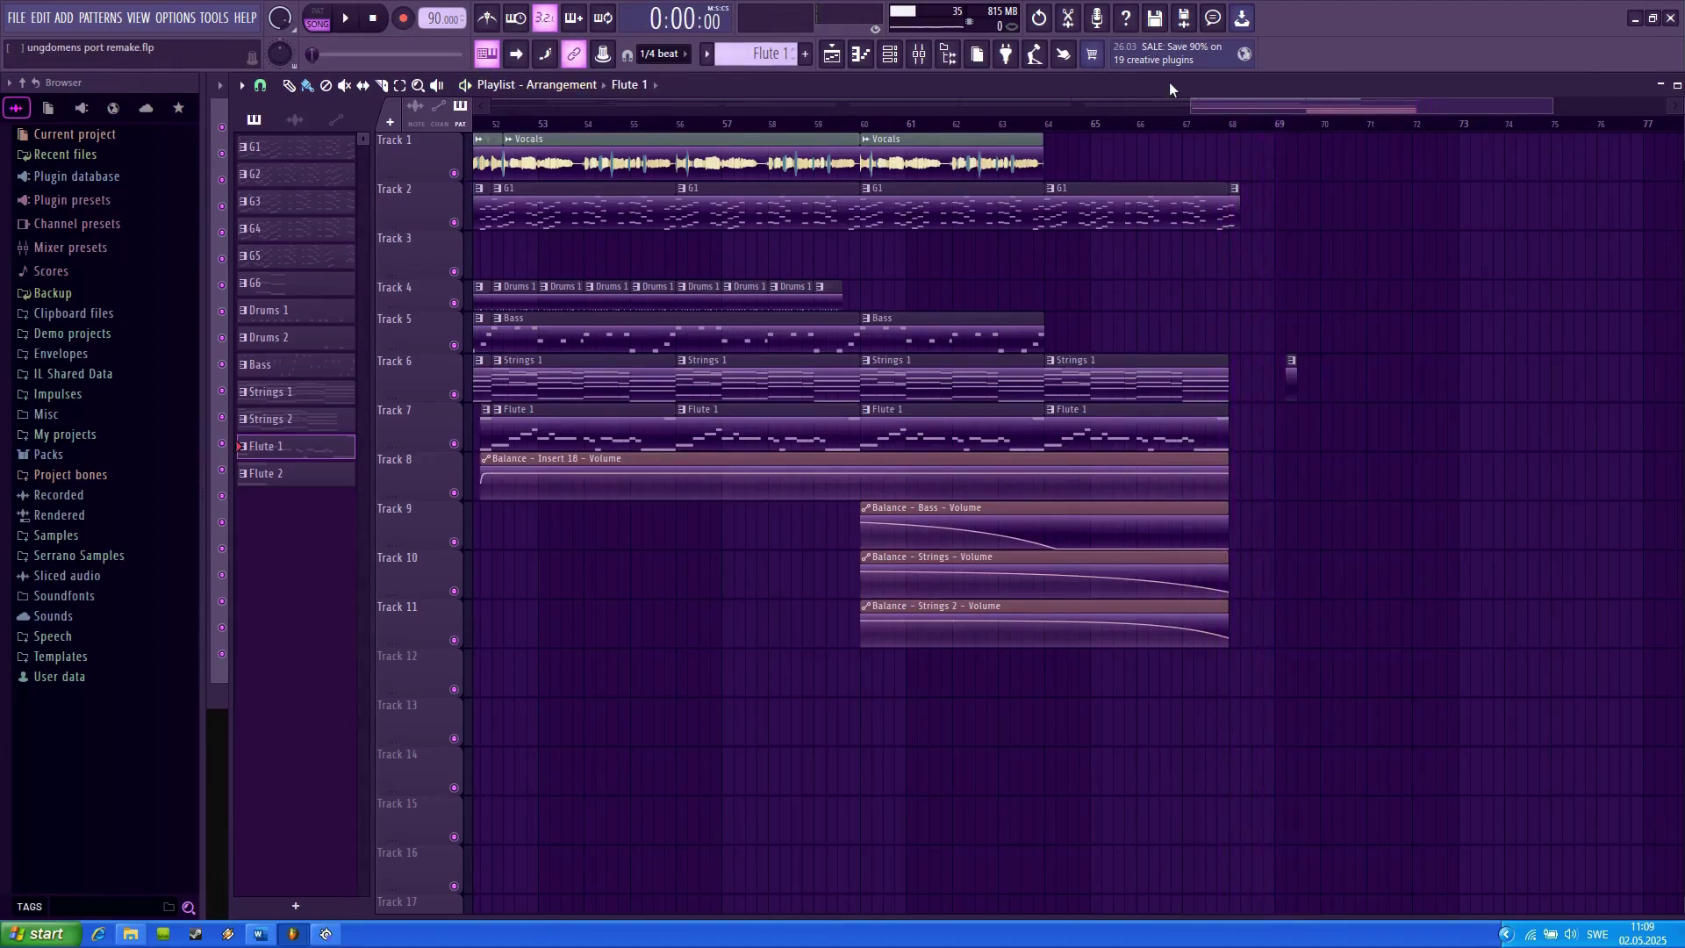
# - Fit the whole arrangement across the playlist, up to about bar 70, and move the playlist window up against the browser
pyautogui.moveTo(1191, 108); pyautogui.dragTo(489, 109)
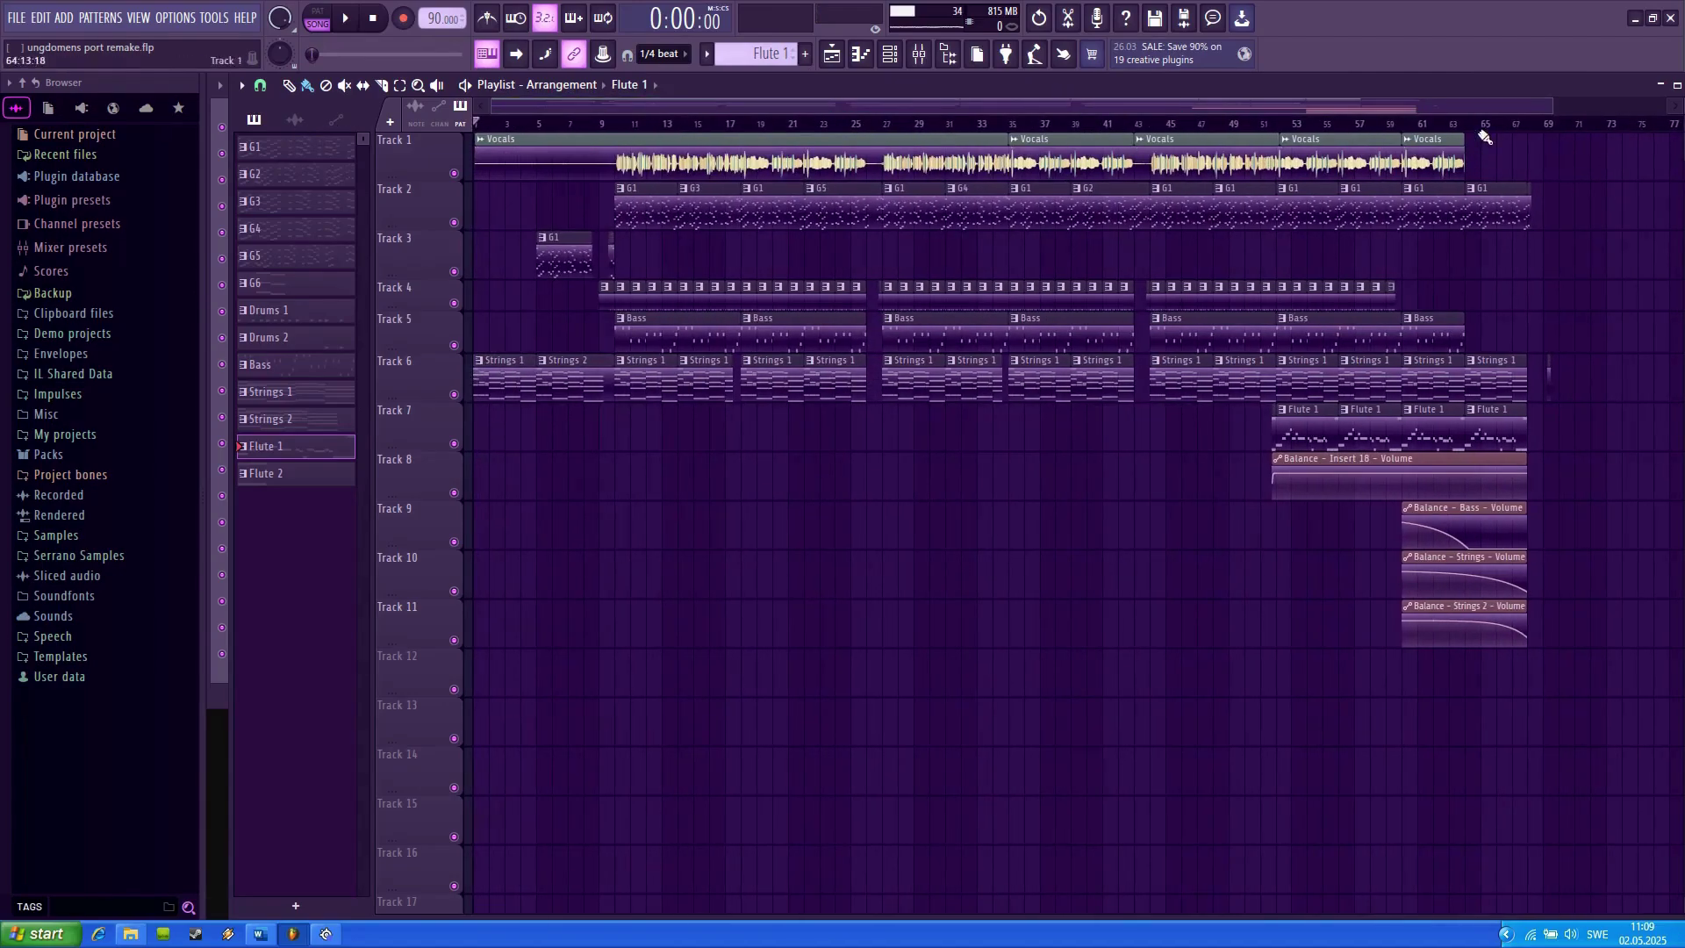
pyautogui.moveTo(1552, 106); pyautogui.dragTo(1463, 106)
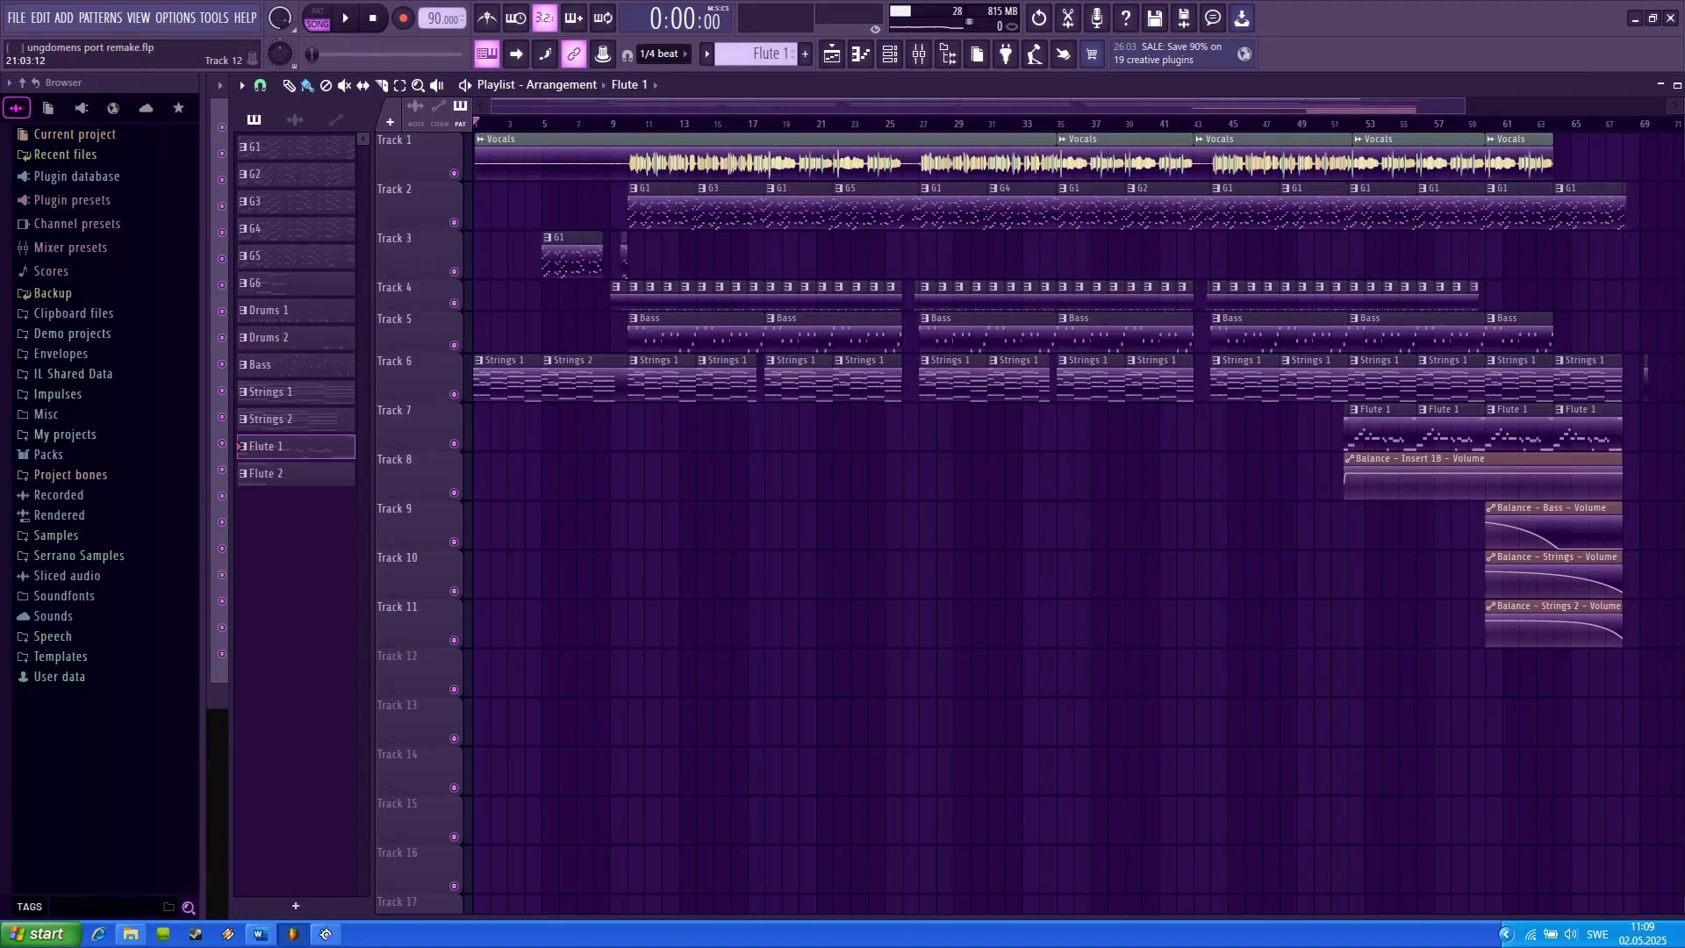
pyautogui.moveTo(466, 81); pyautogui.dragTo(218, 81)
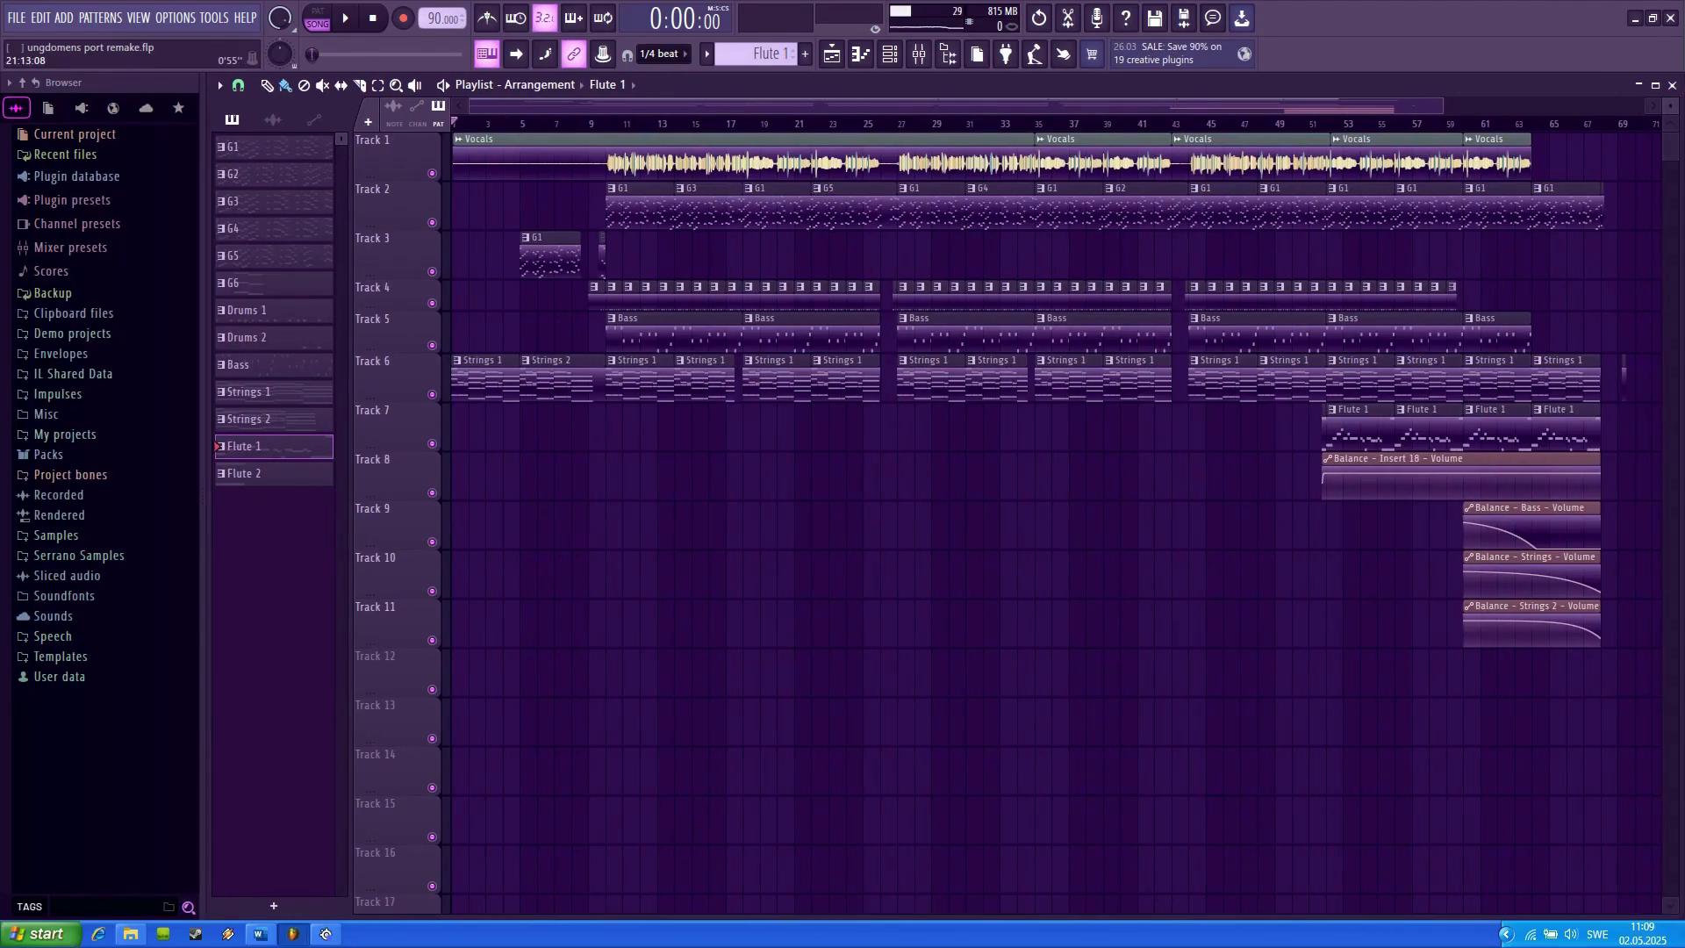